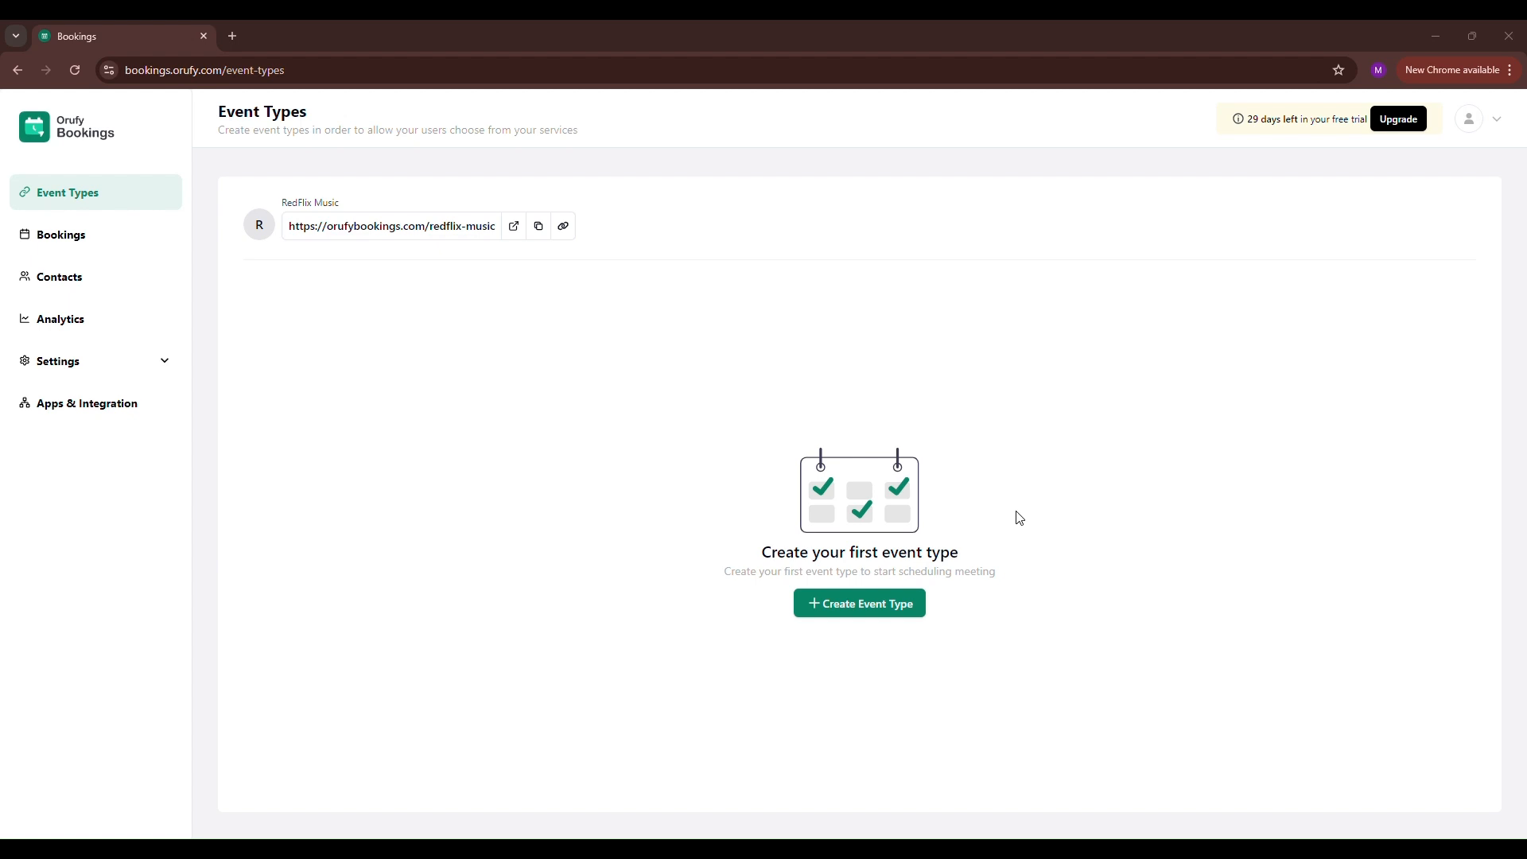
Step: Start creating a new event type and name it Test Event
left_click(69, 204)
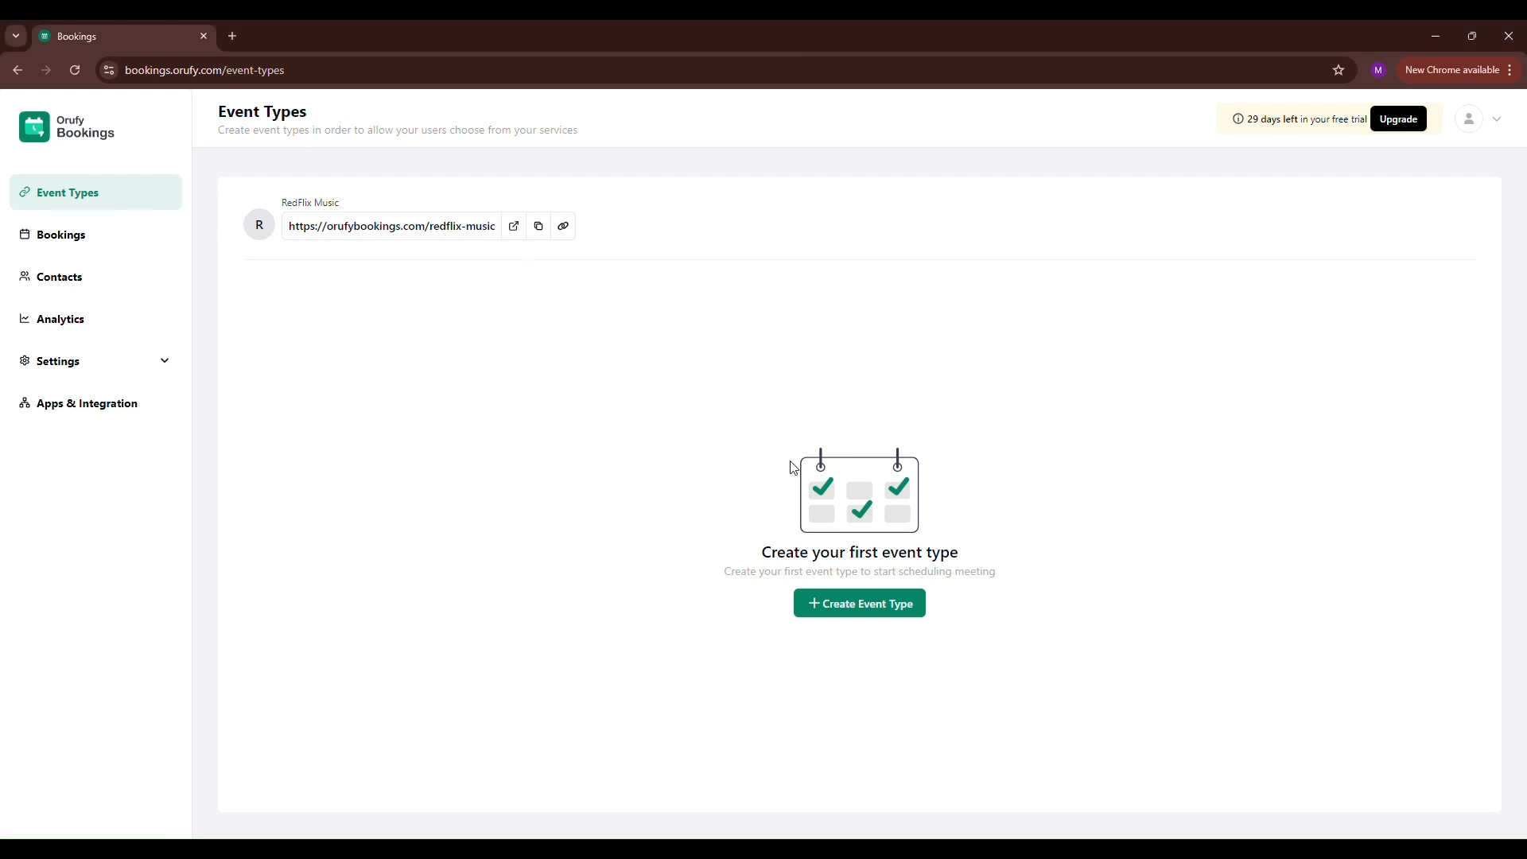
left_click(819, 606)
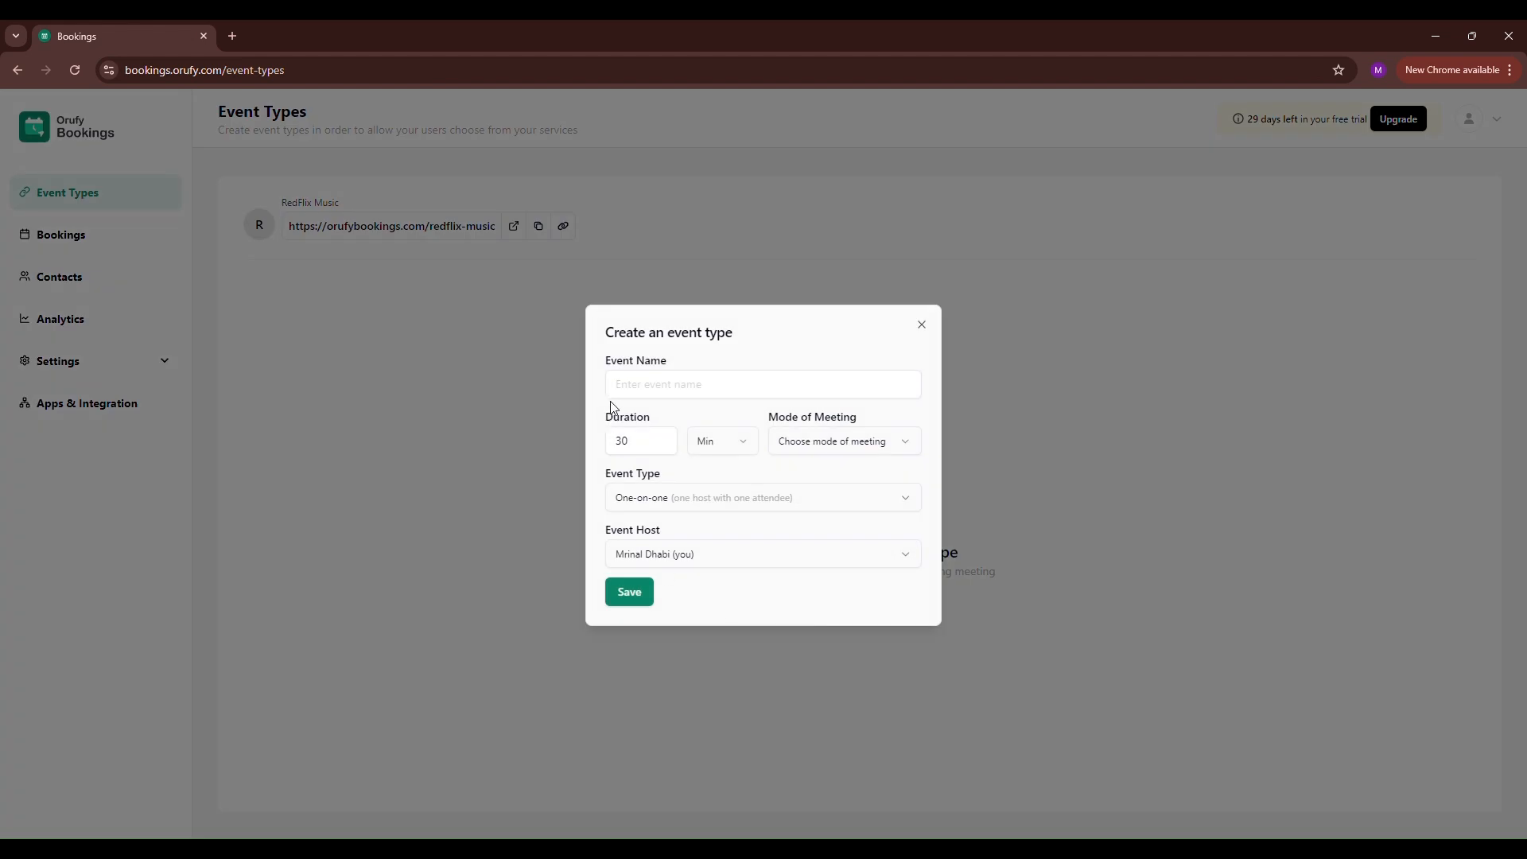
left_click(705, 392)
type("Test Event")
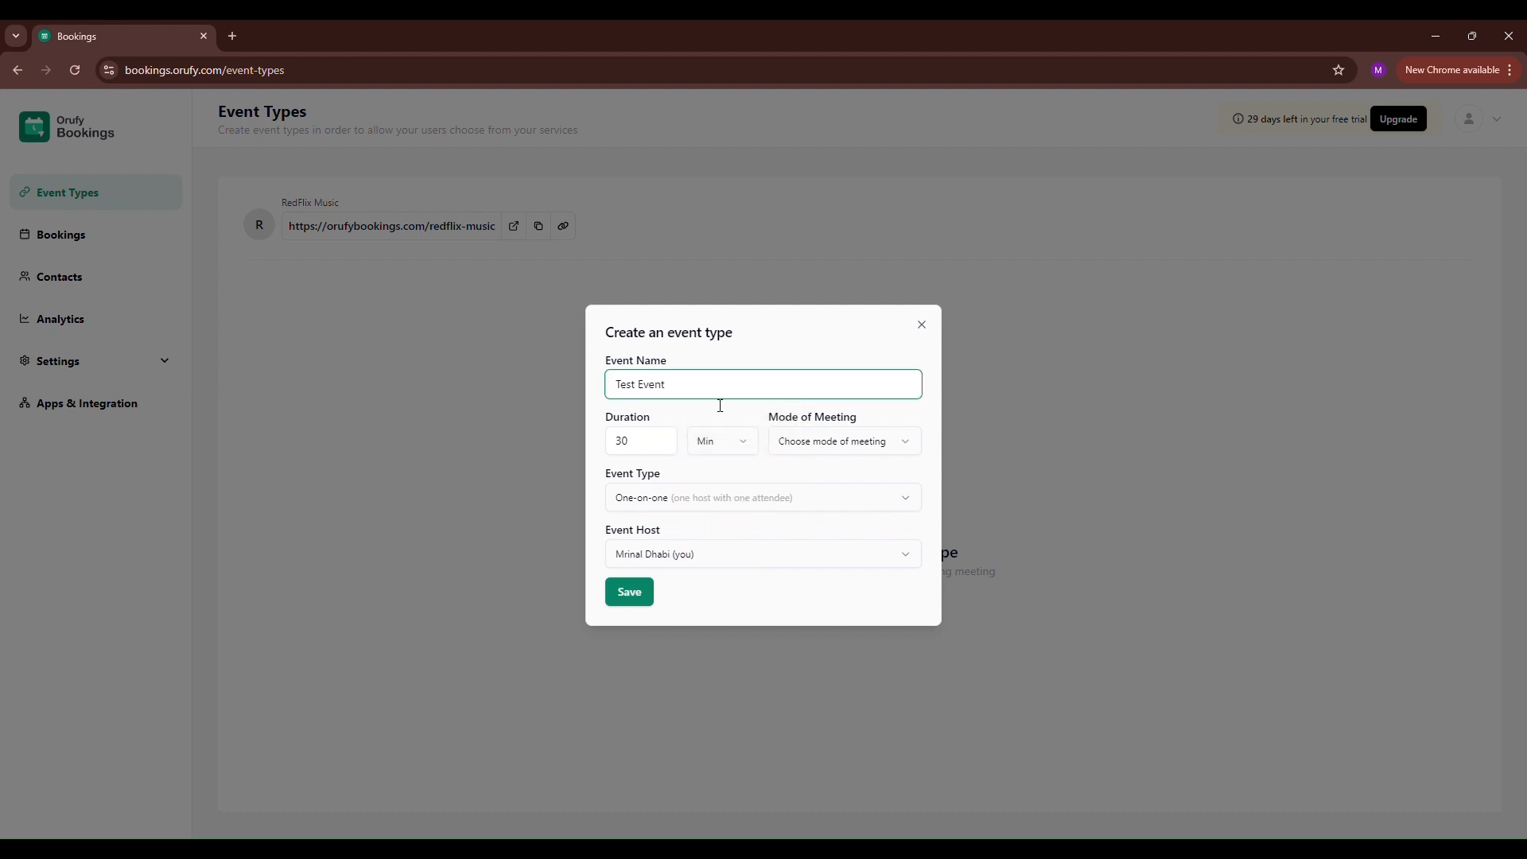
left_click(736, 424)
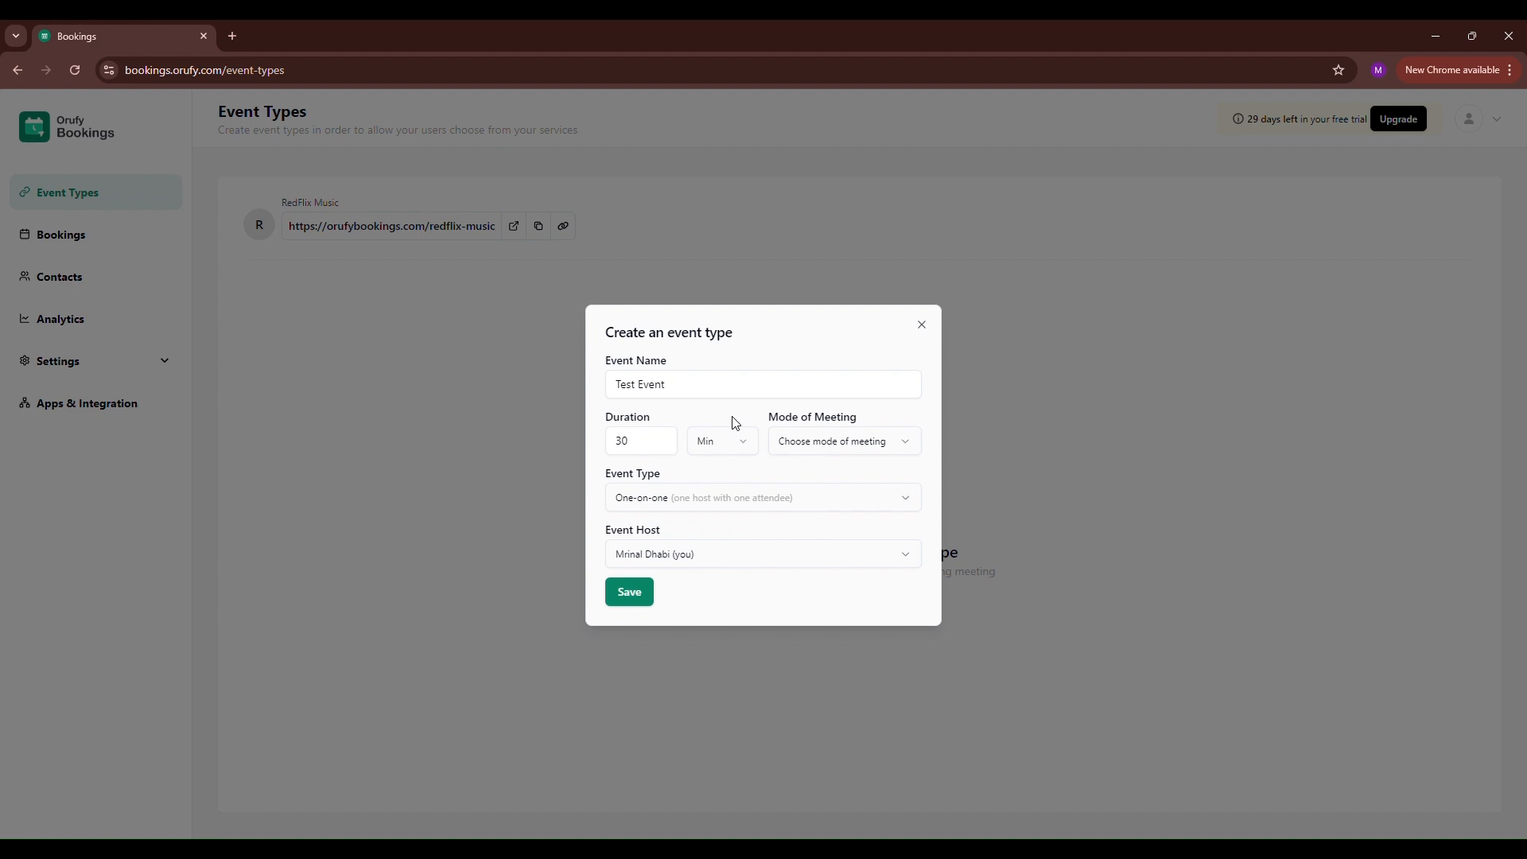
Step: Choose One-on-one as the event type and check the available event host choices
left_click(731, 507)
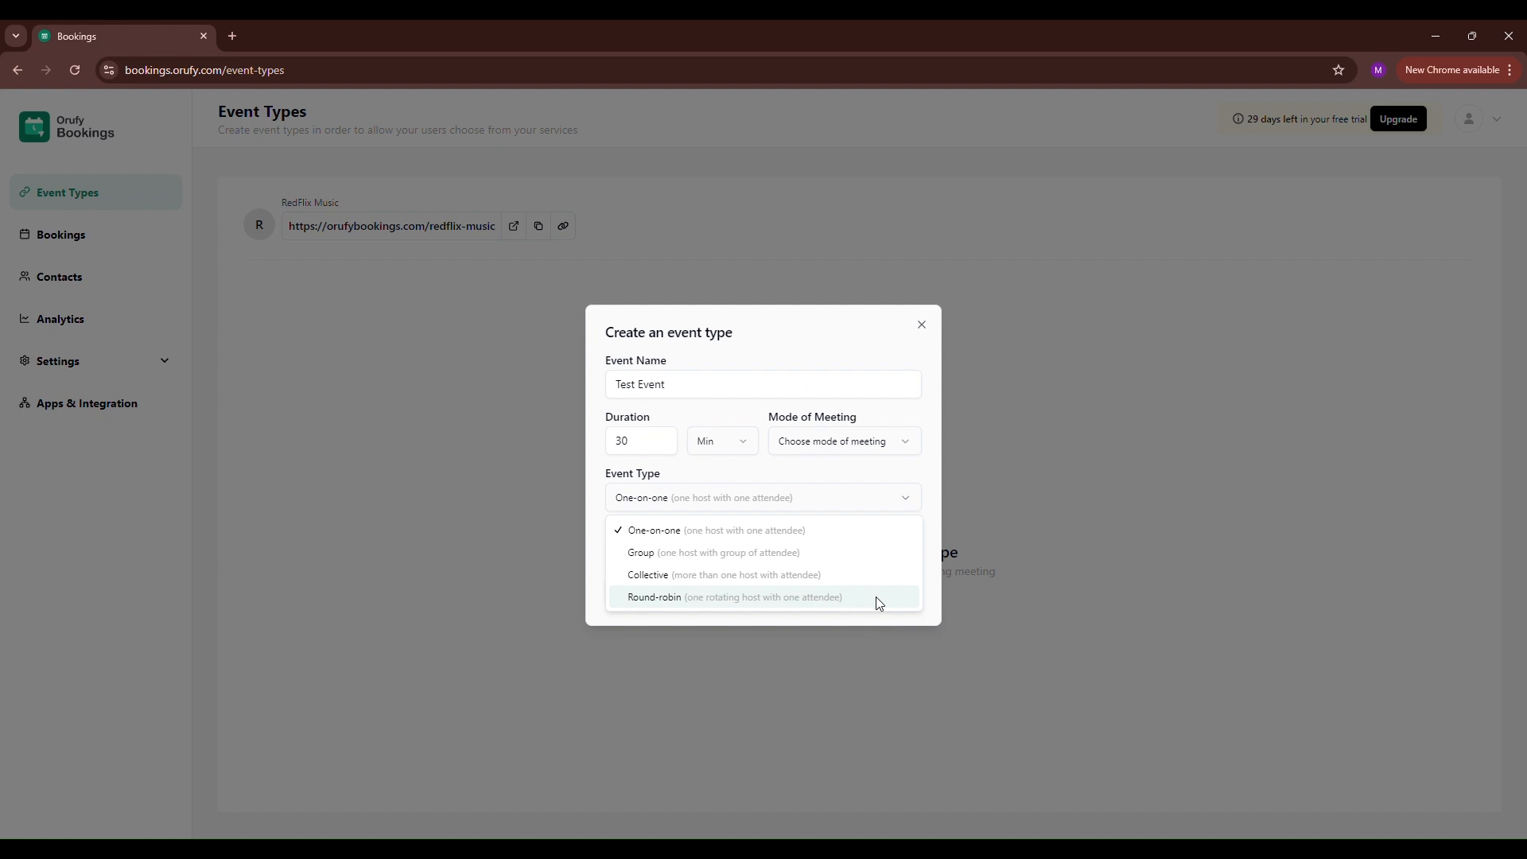
left_click(855, 534)
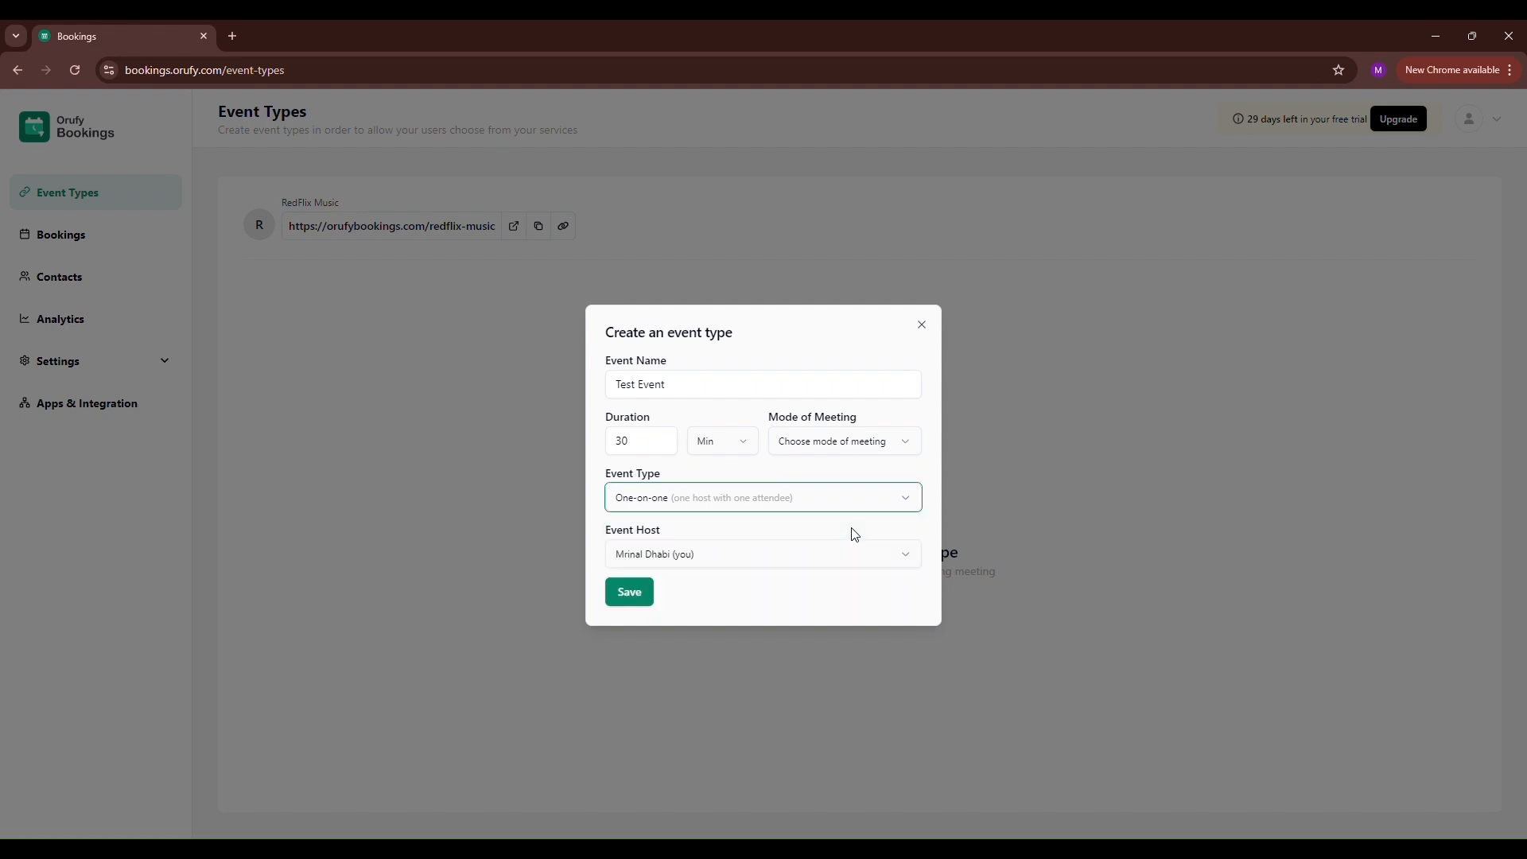
left_click(721, 560)
left_click(721, 561)
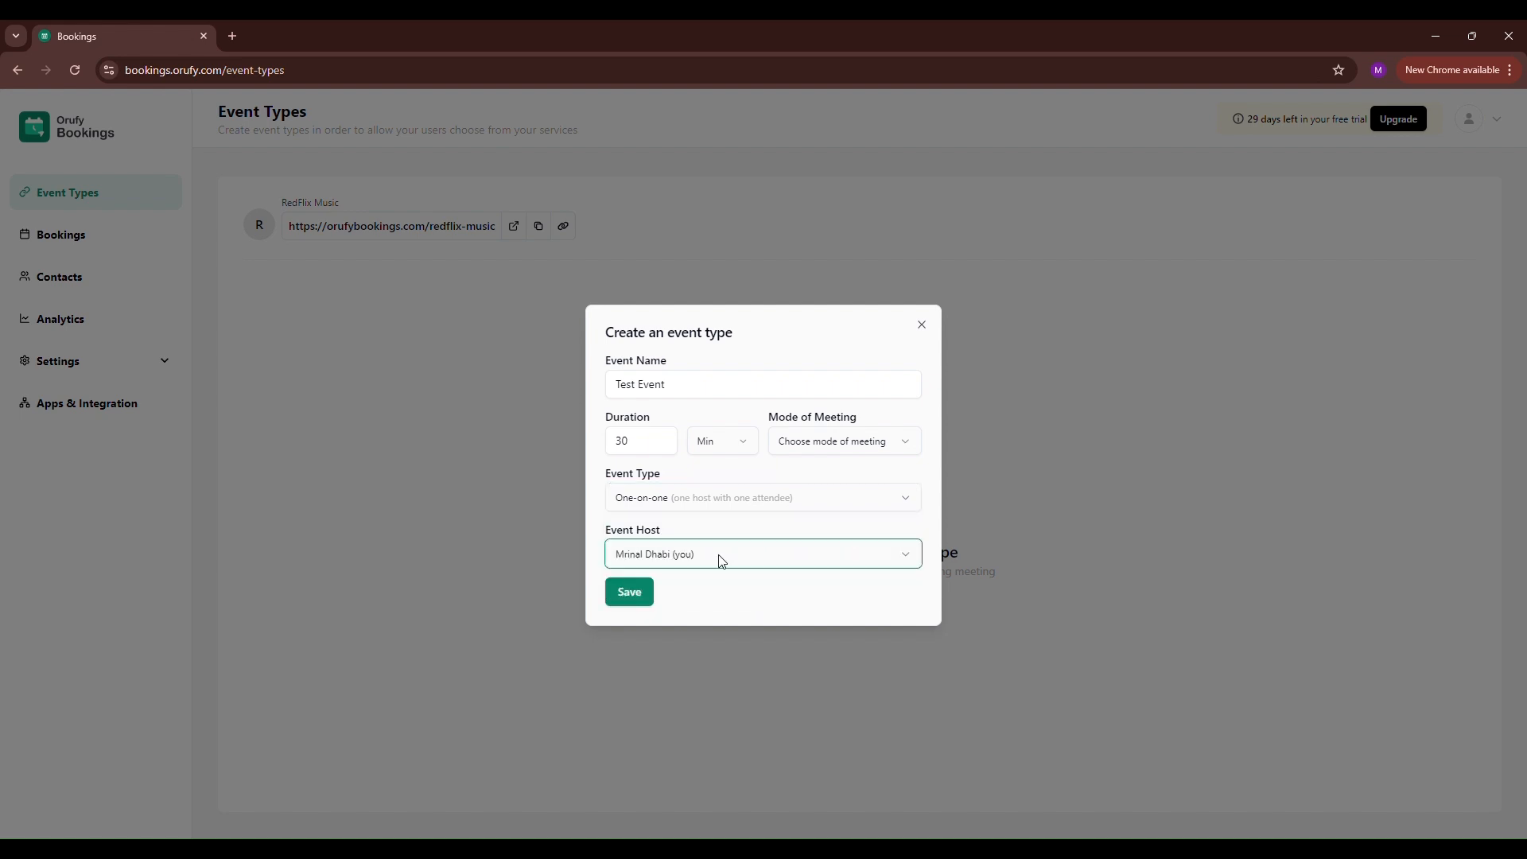
Step: Set the mode of meeting to In person with Jaipur as the meeting location
left_click(841, 453)
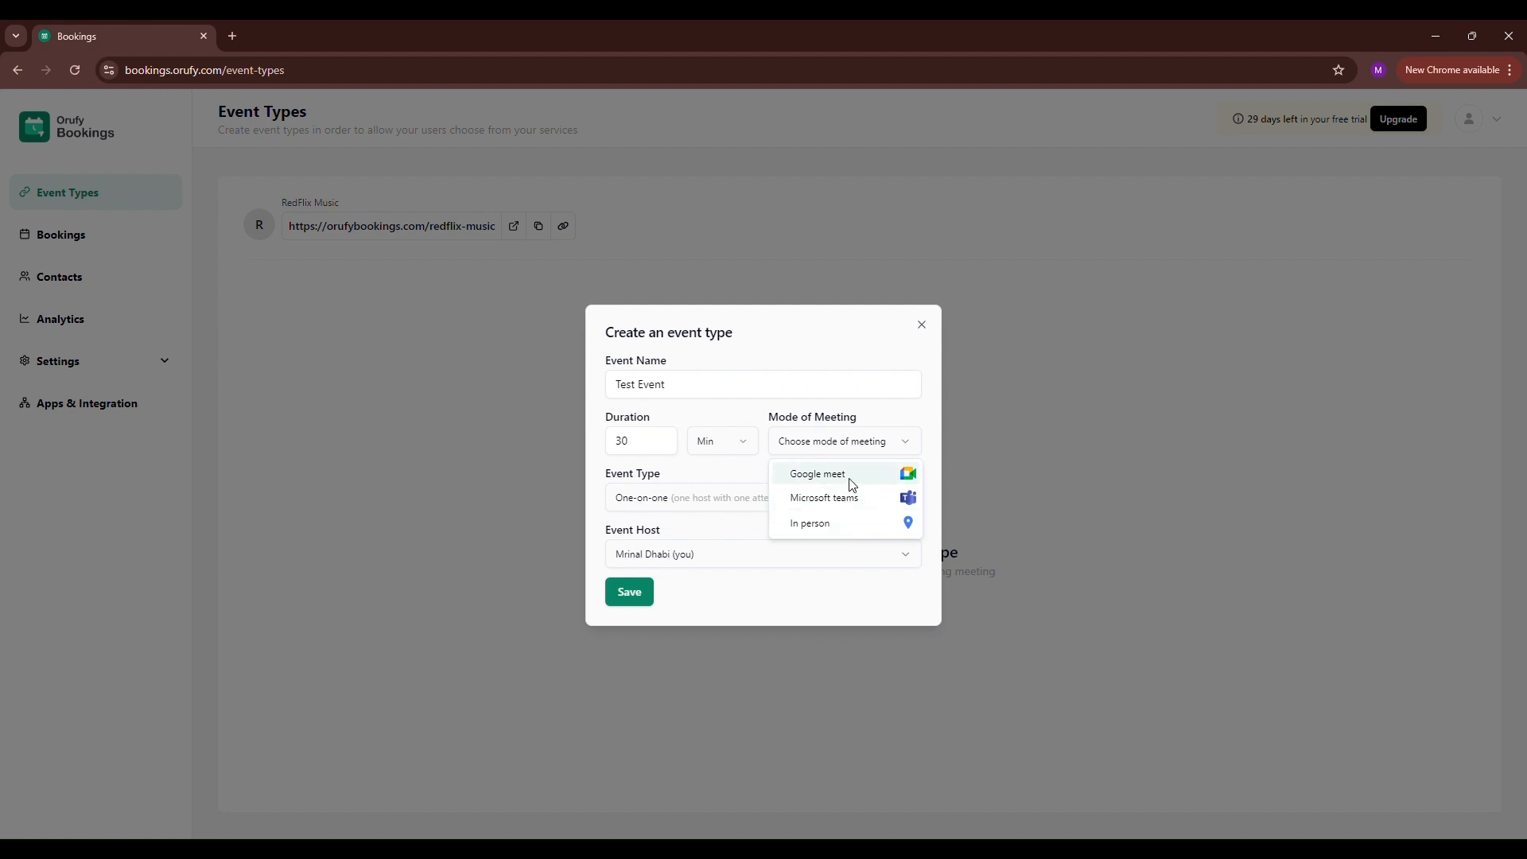
left_click(902, 525)
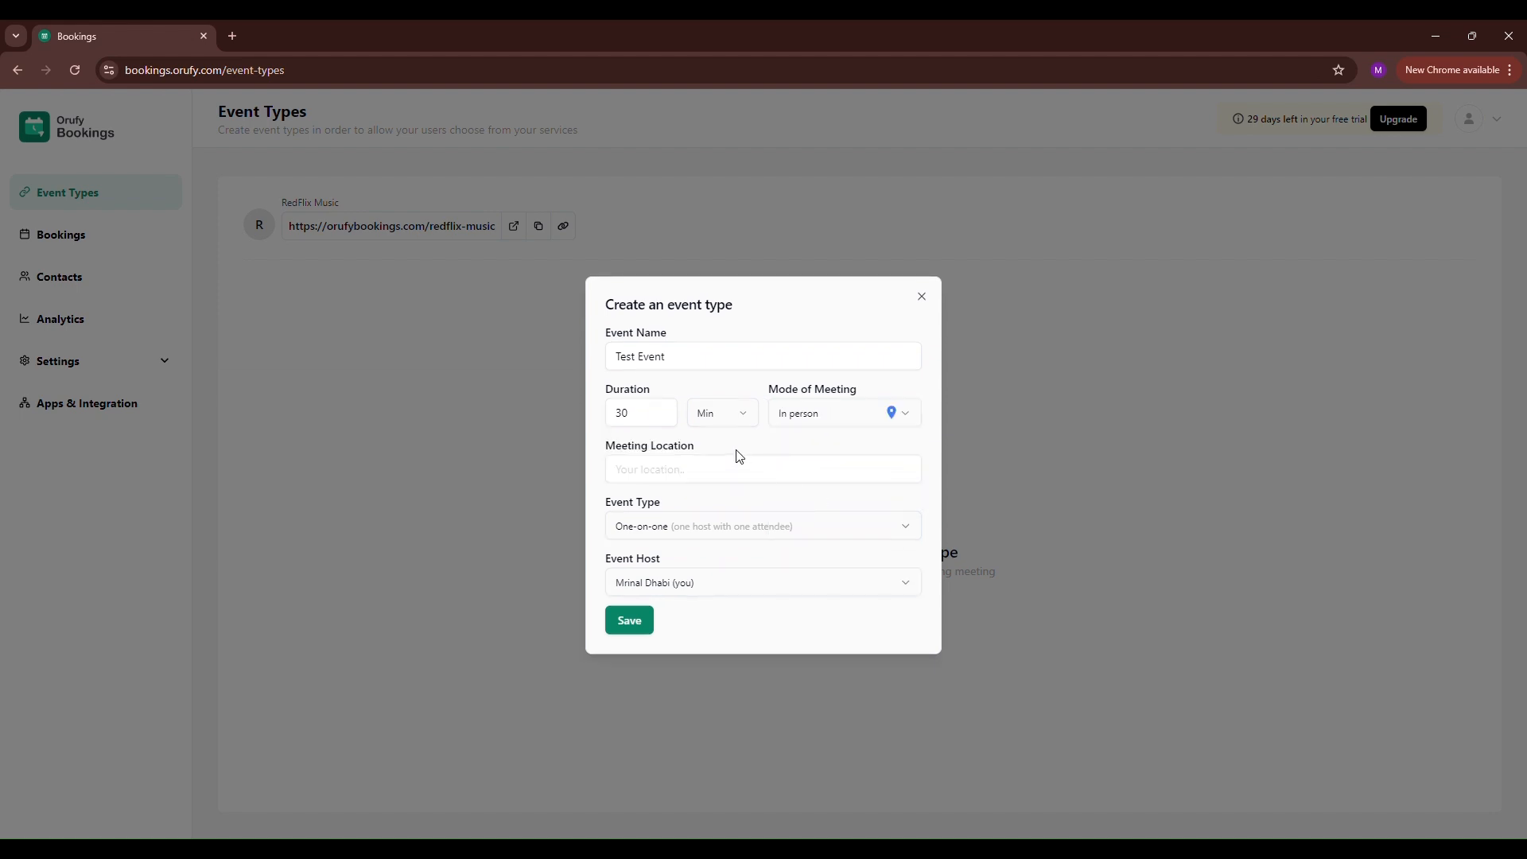
left_click(680, 477)
left_click(709, 507)
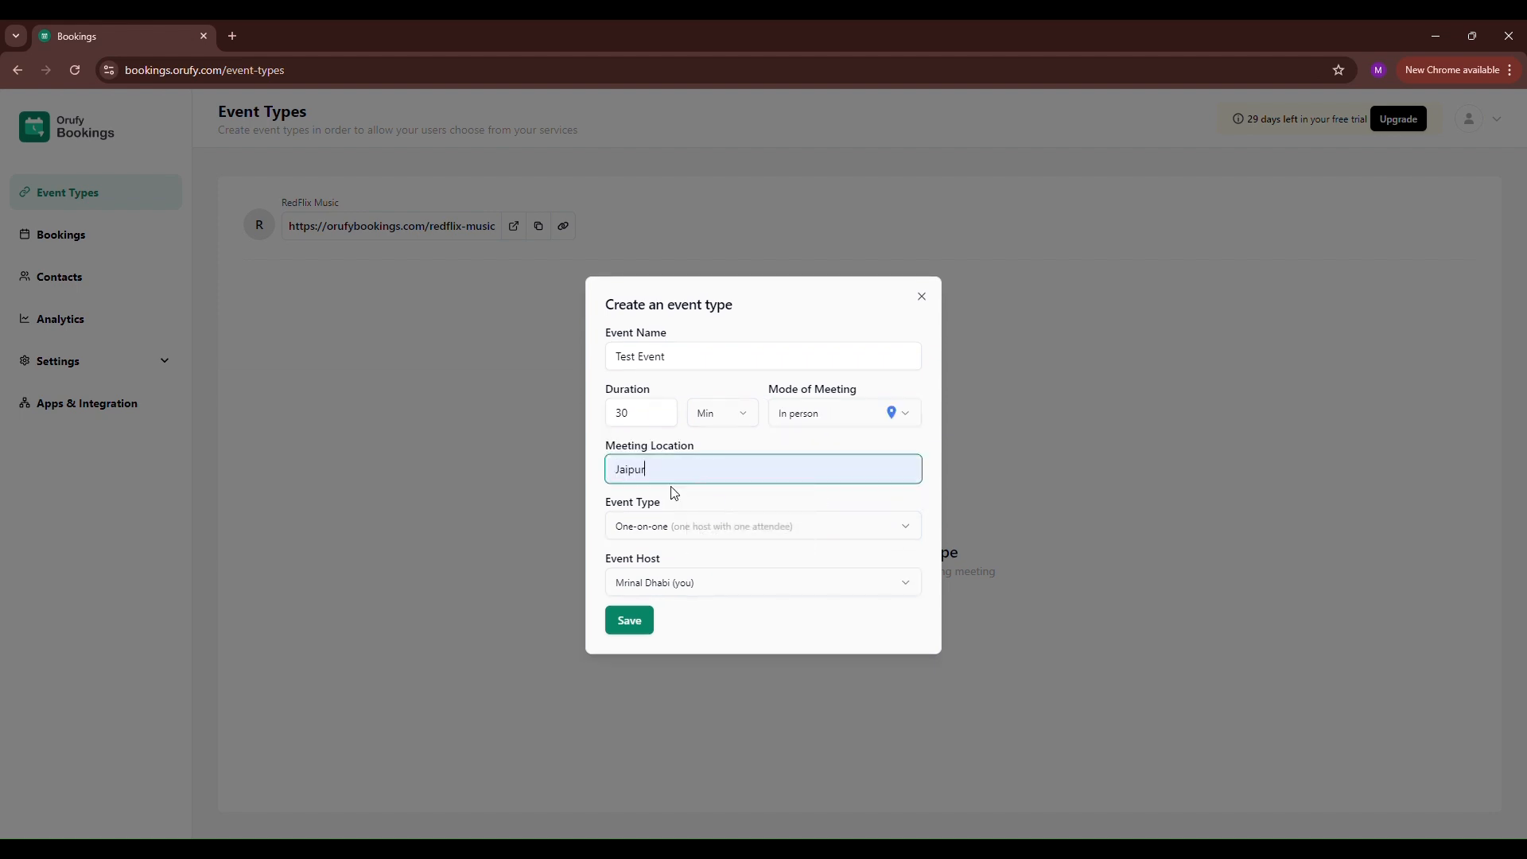
Step: Check the duration unit and meeting mode options, and save the new event type
left_click(724, 416)
left_click(725, 420)
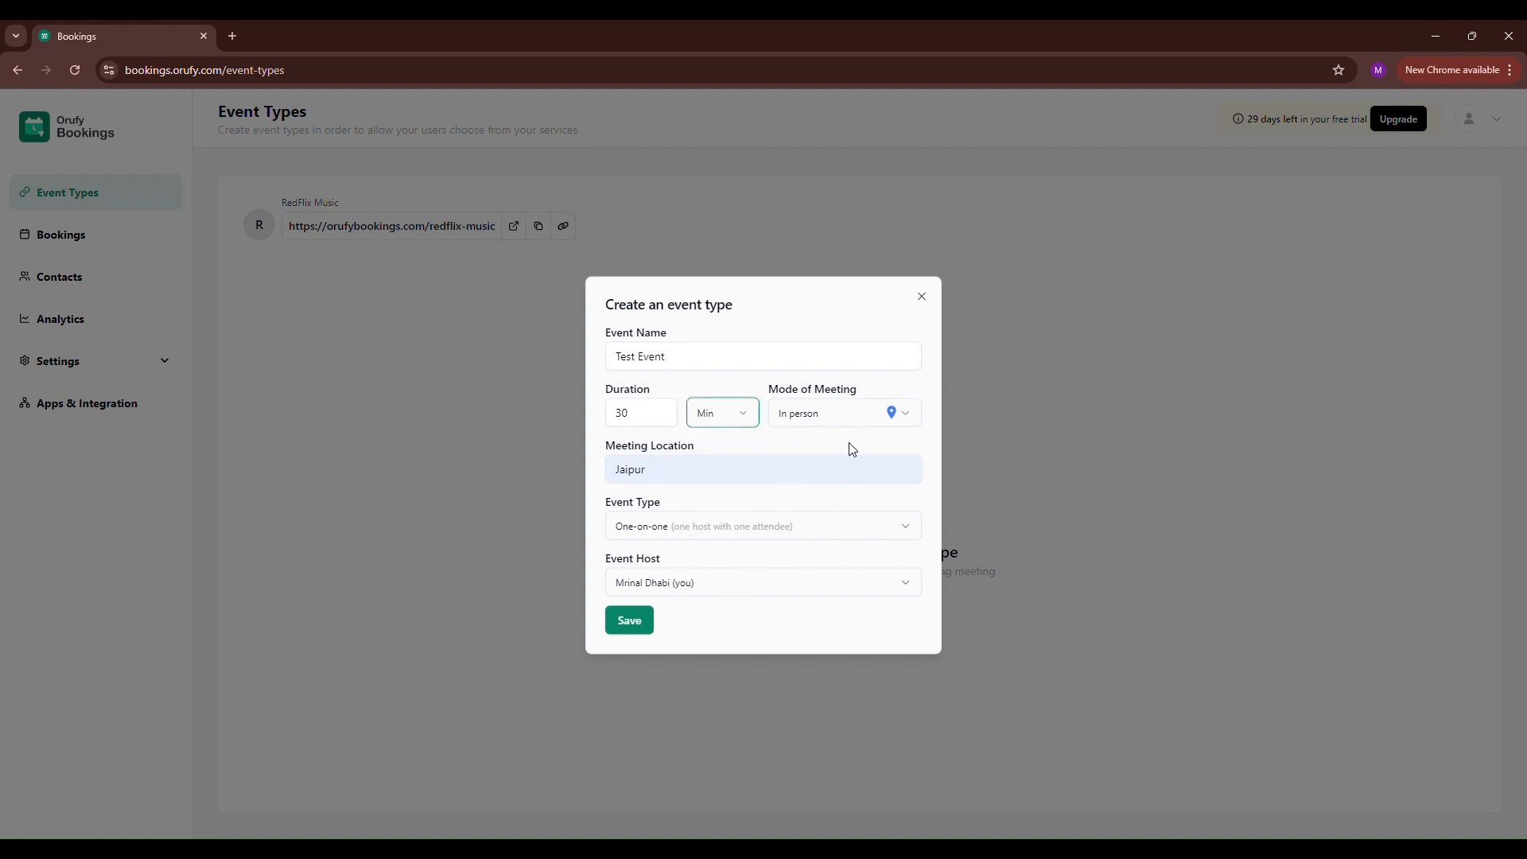
left_click(857, 413)
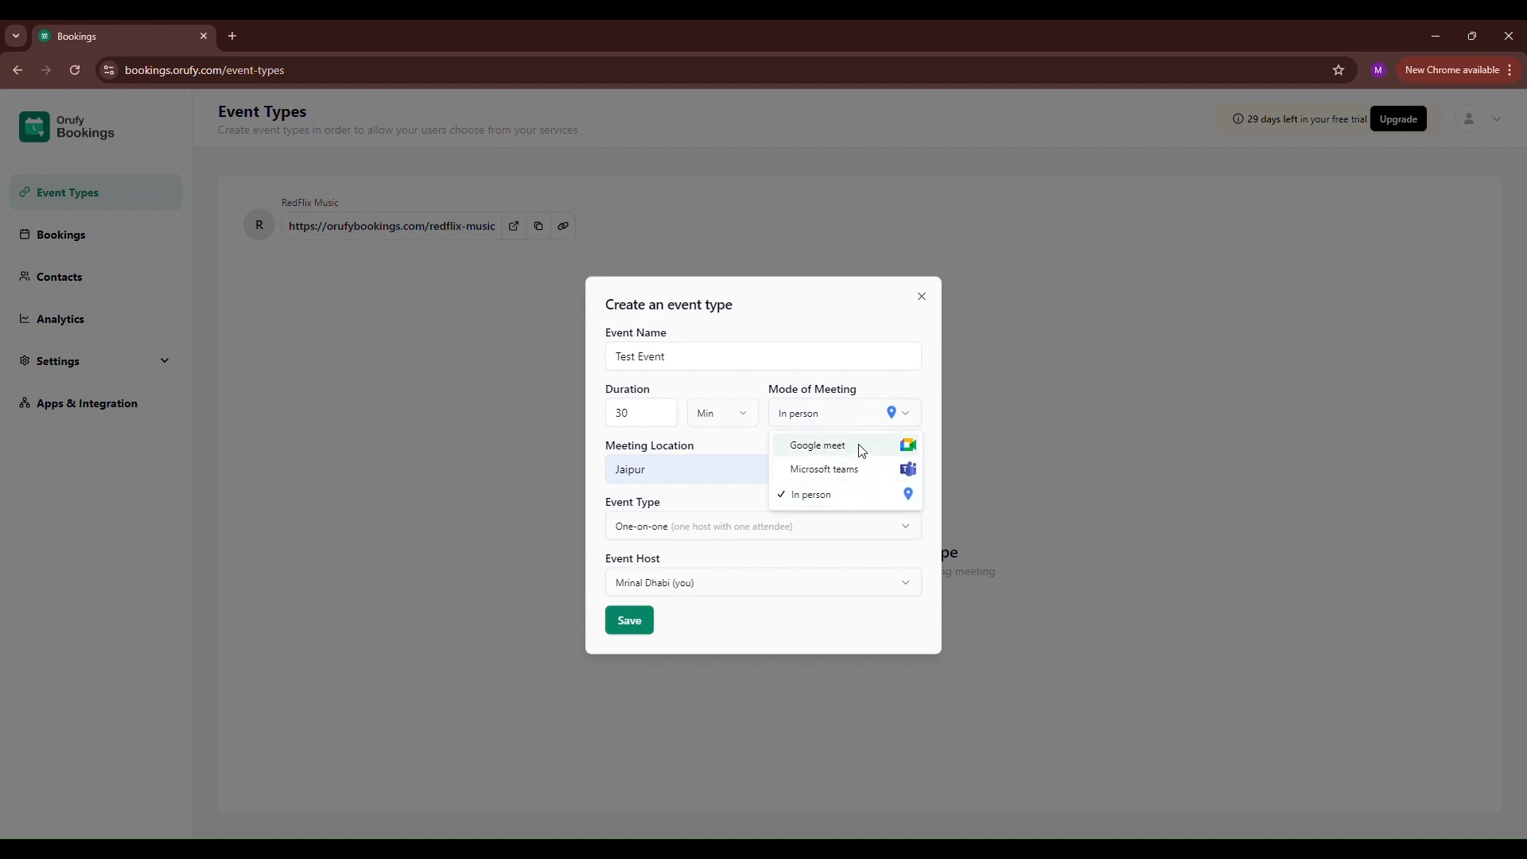
left_click(858, 415)
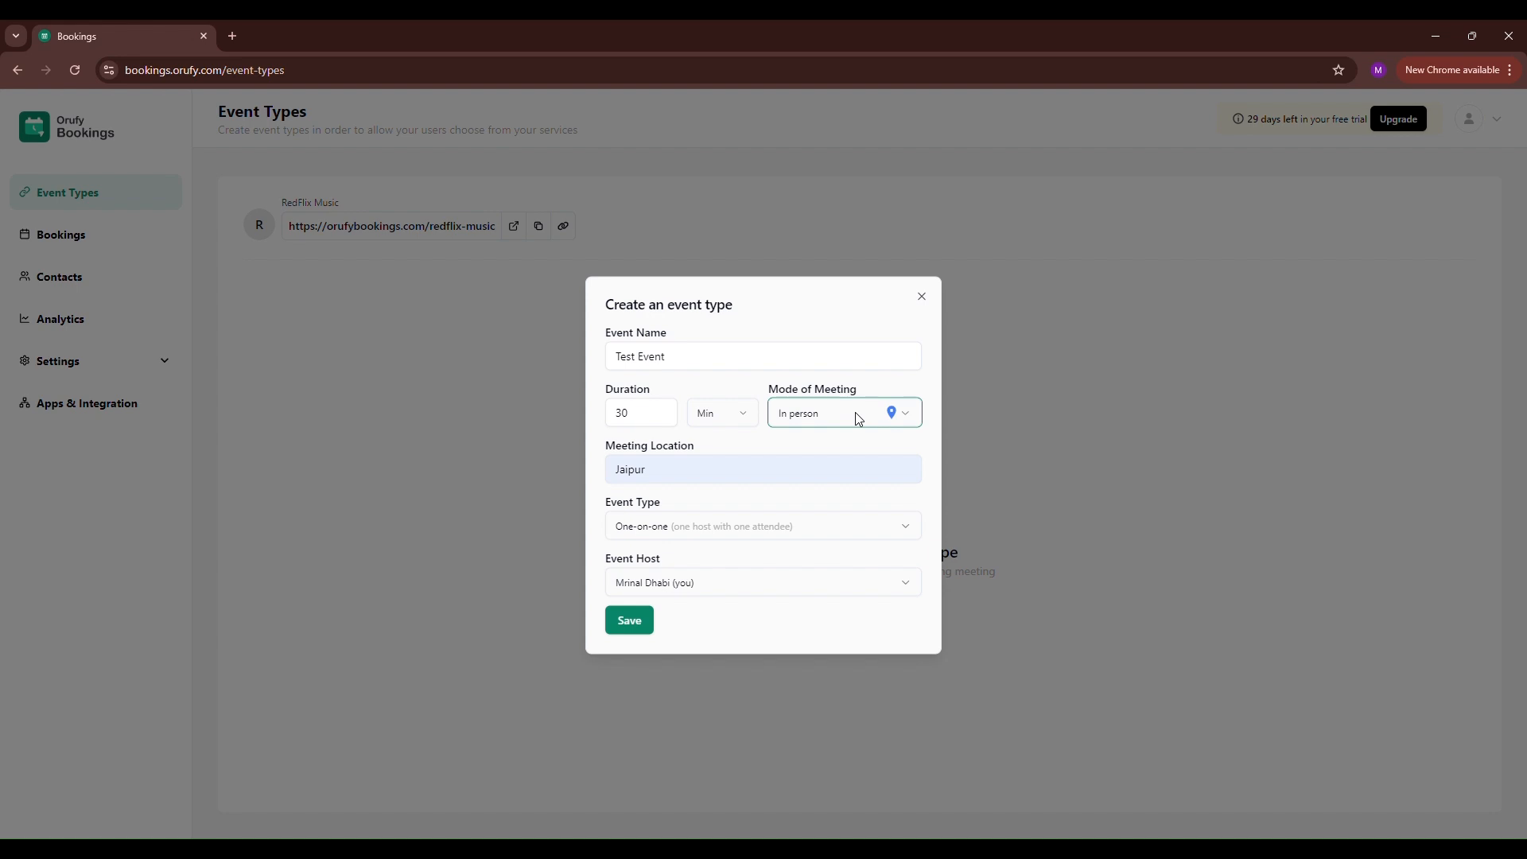
left_click(641, 619)
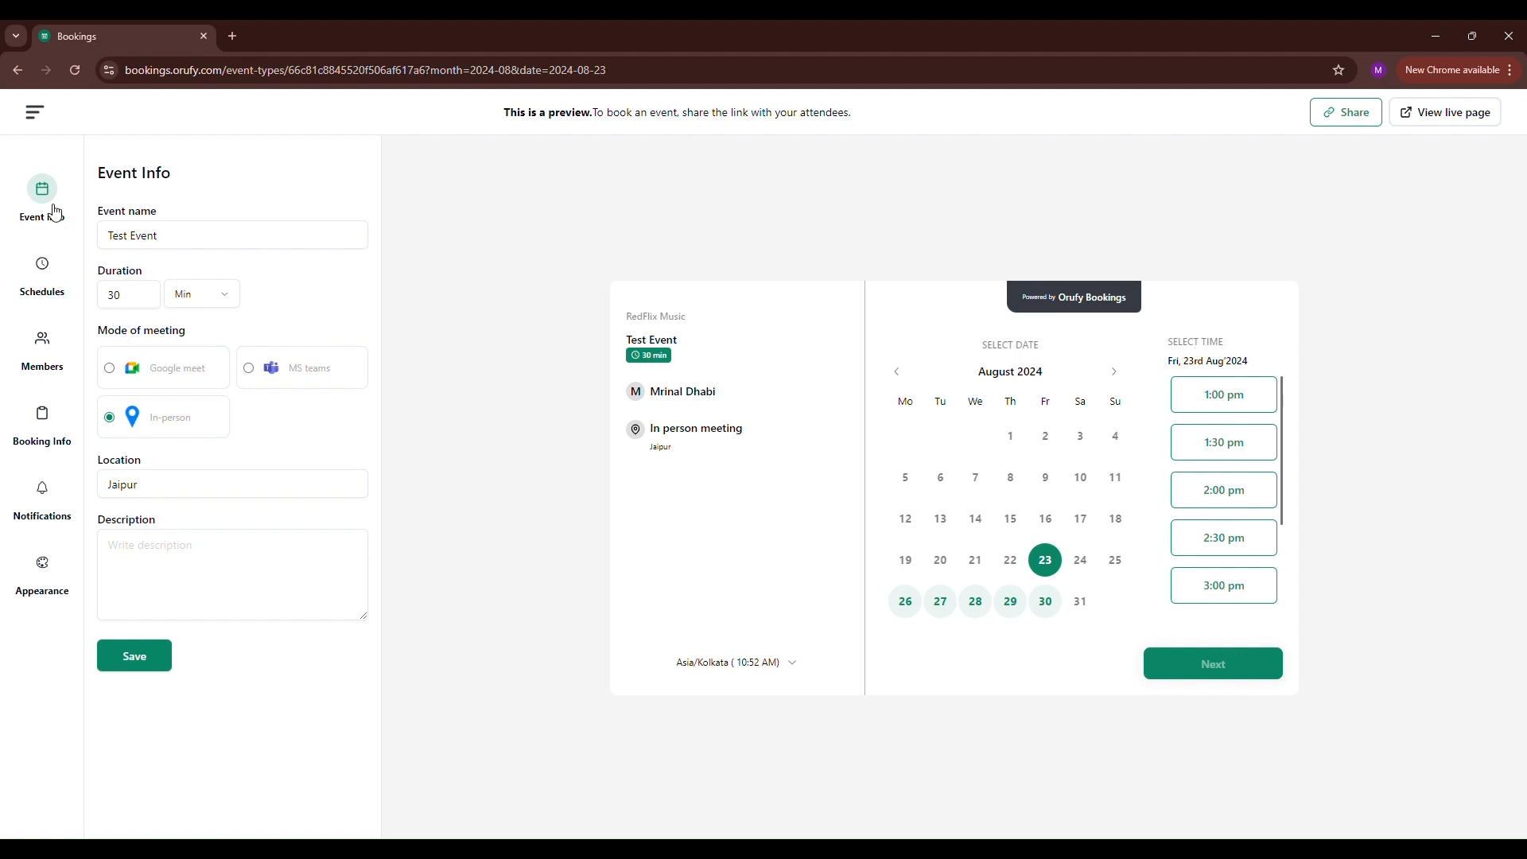
Step: Return to the list of event types and open Test Event for editing
left_click(38, 113)
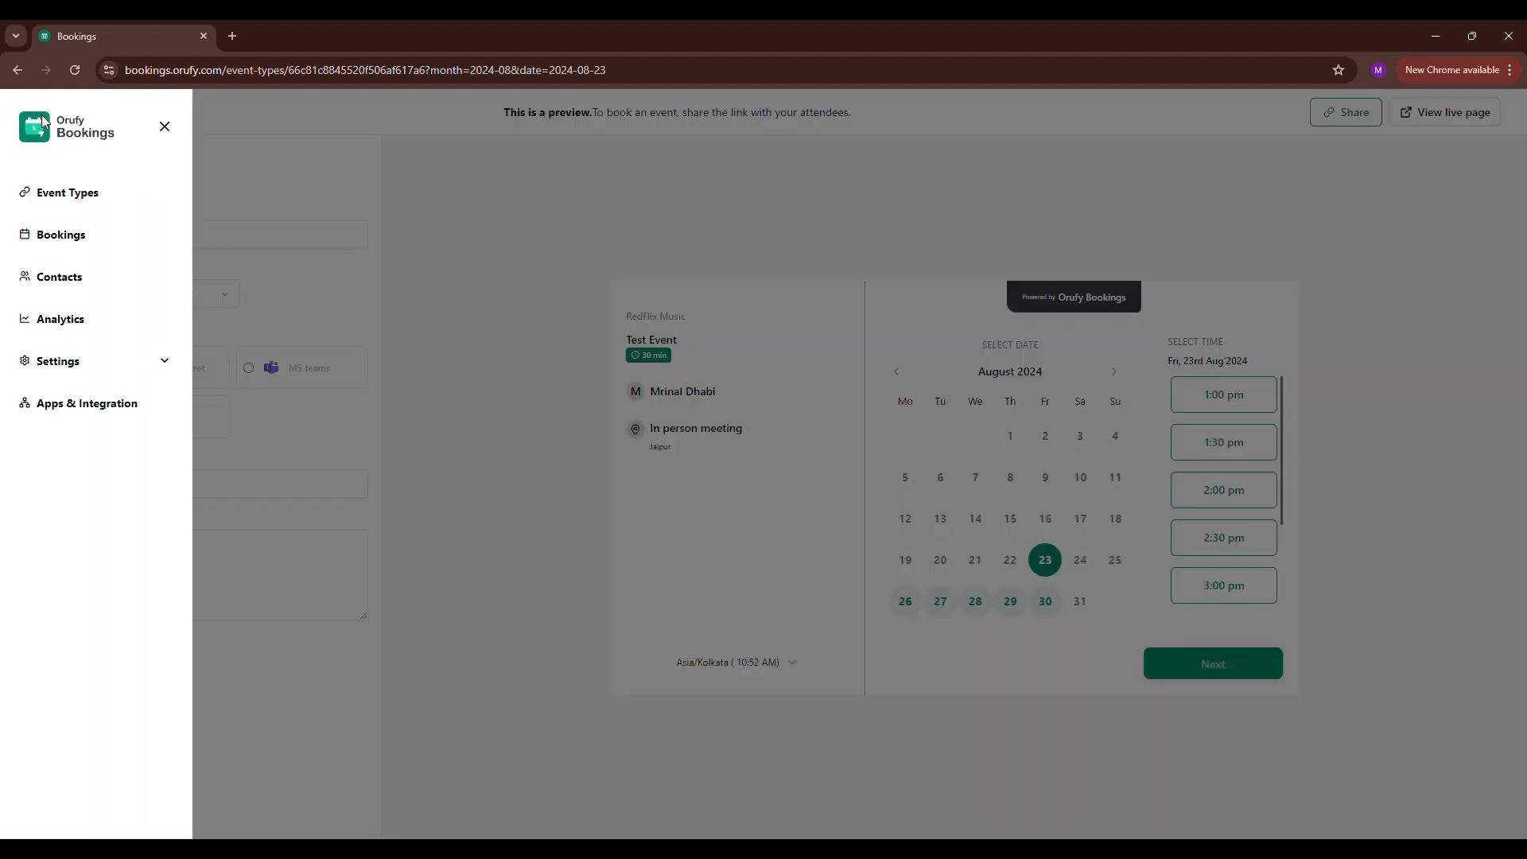
left_click(67, 193)
left_click(614, 380)
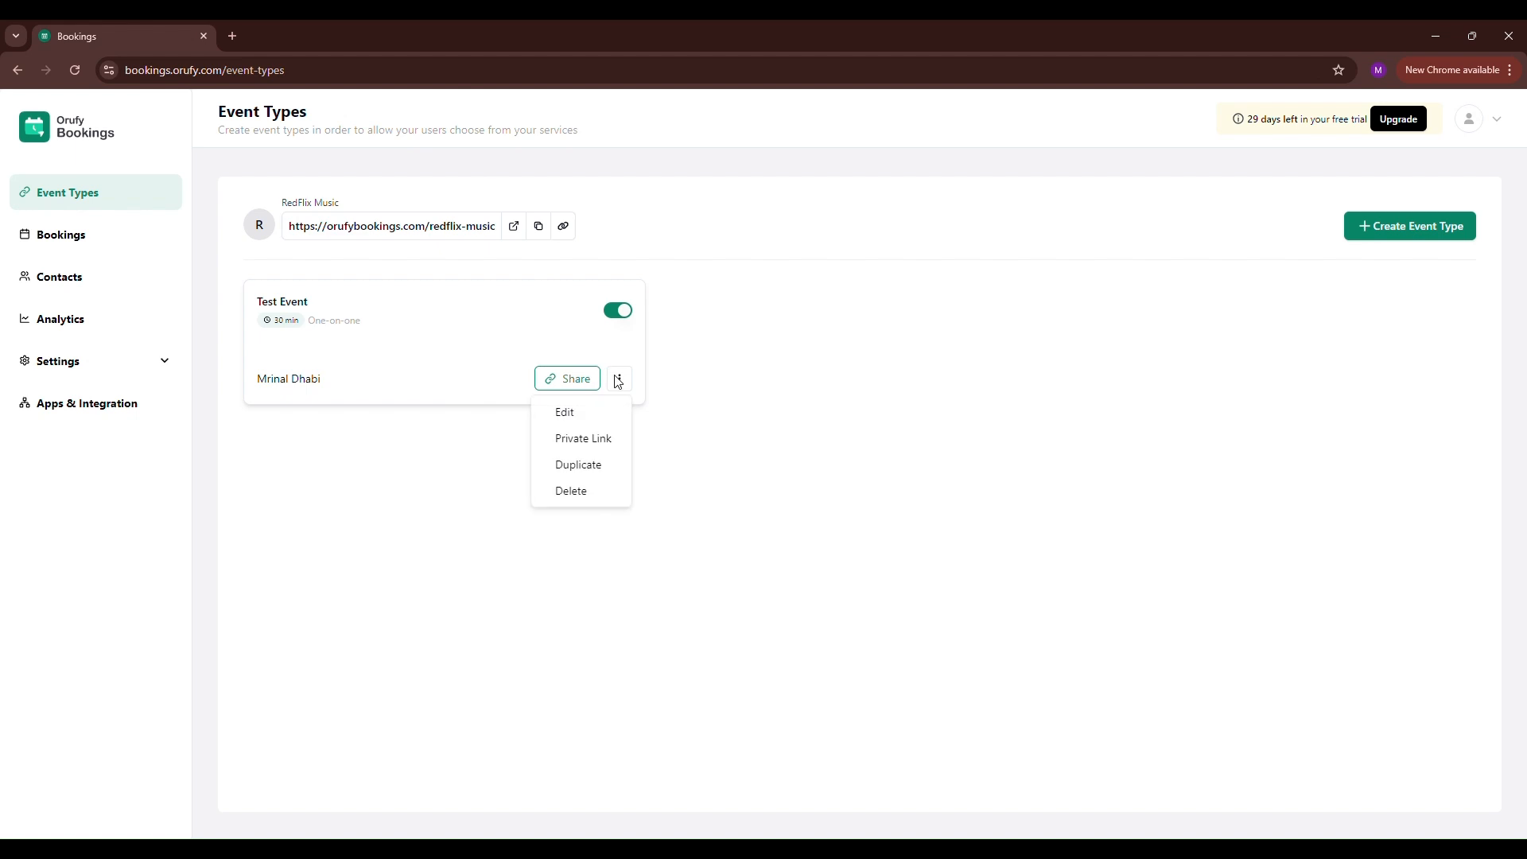
left_click(585, 414)
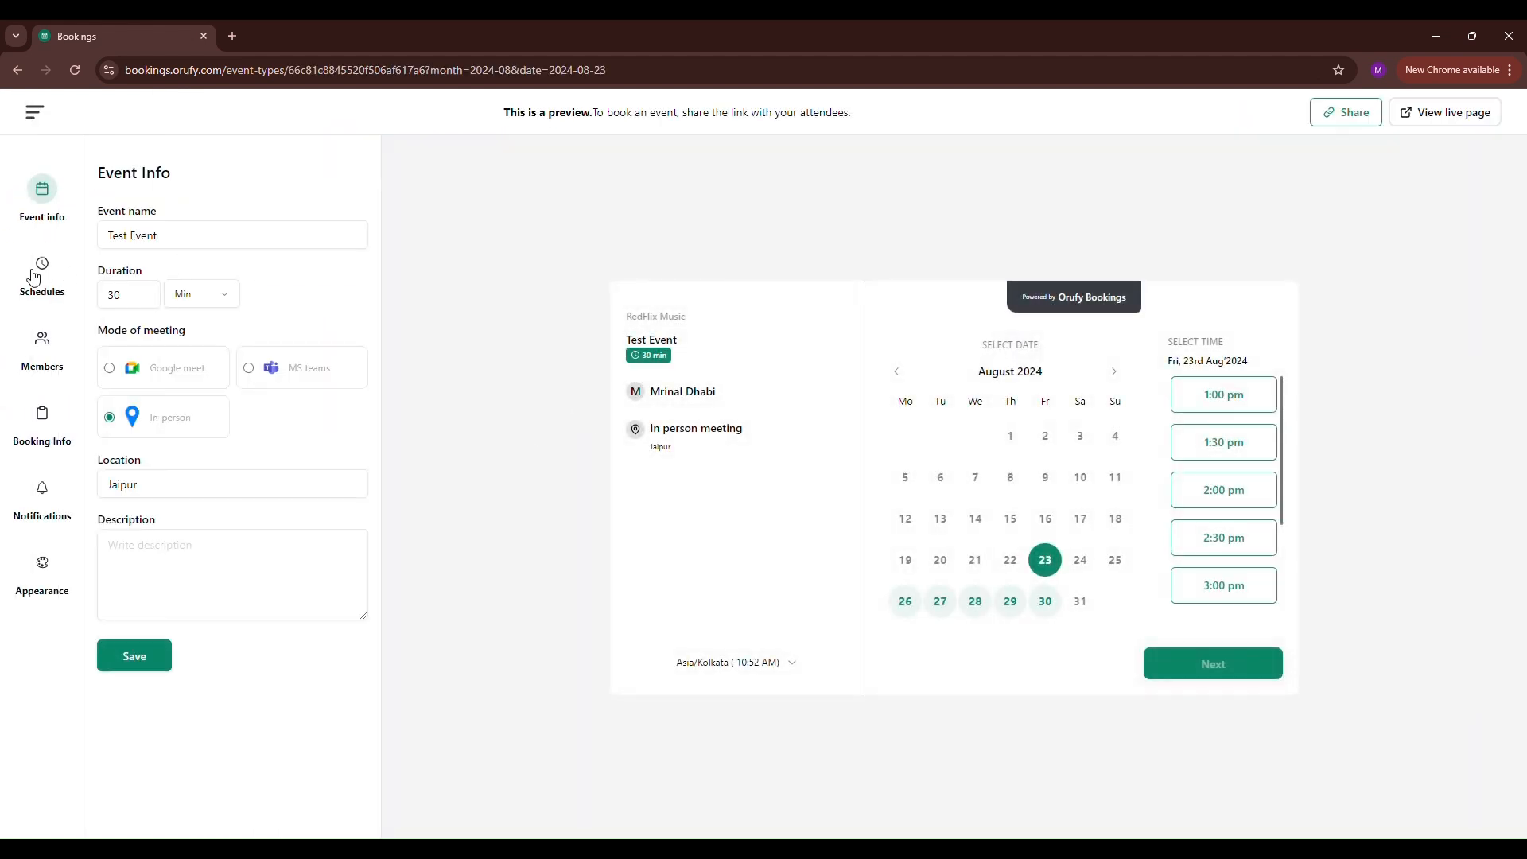
Step: Check the unit choices for the event's duration
left_click(126, 302)
left_click(186, 303)
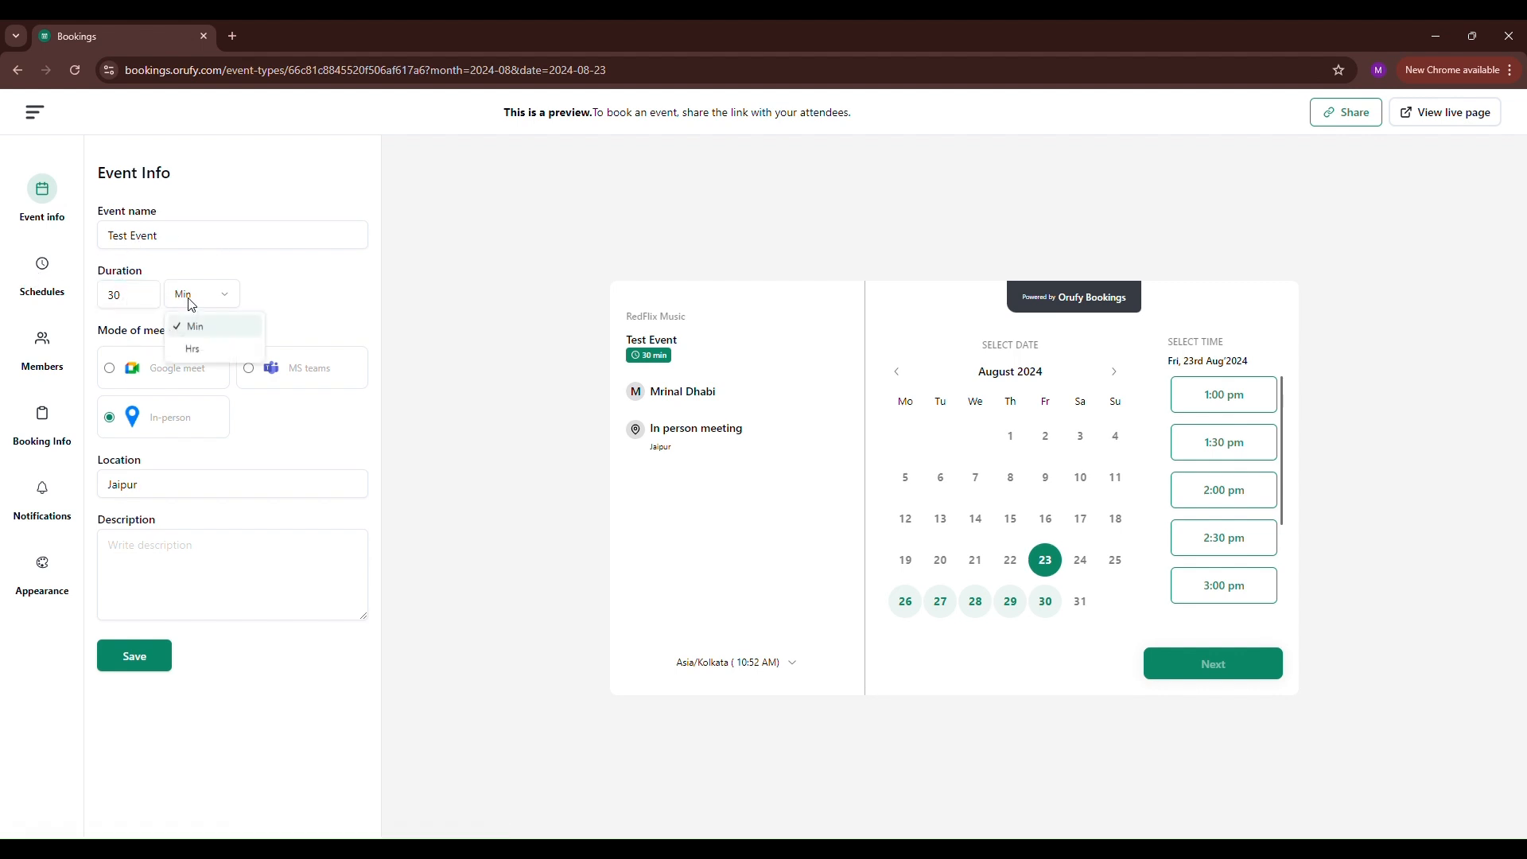
left_click(311, 302)
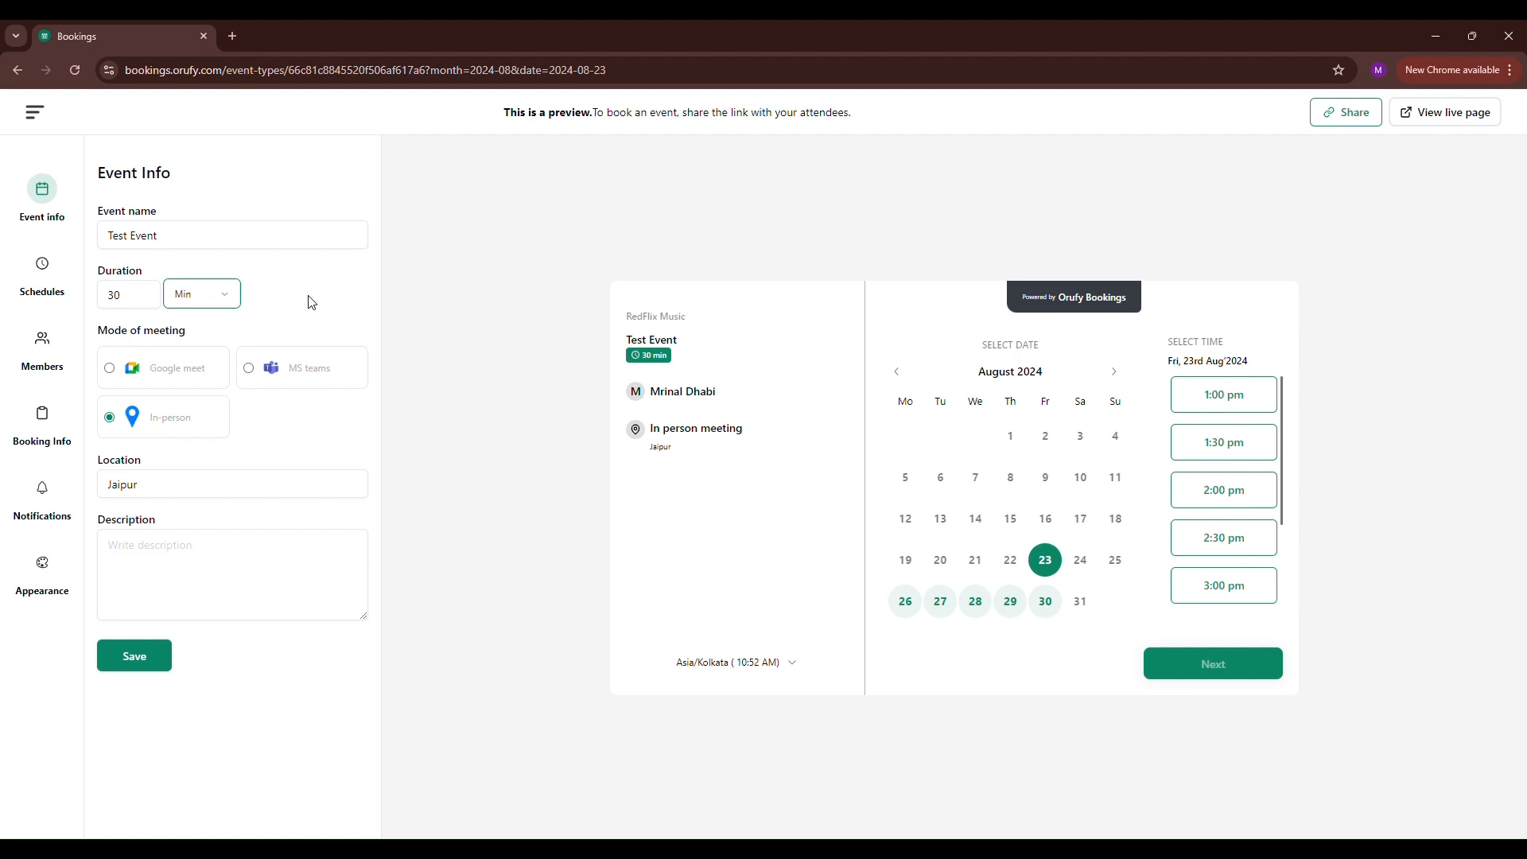
Step: Try MS teams as the event's mode of meeting and return it to In-person
left_click(157, 368)
left_click(275, 383)
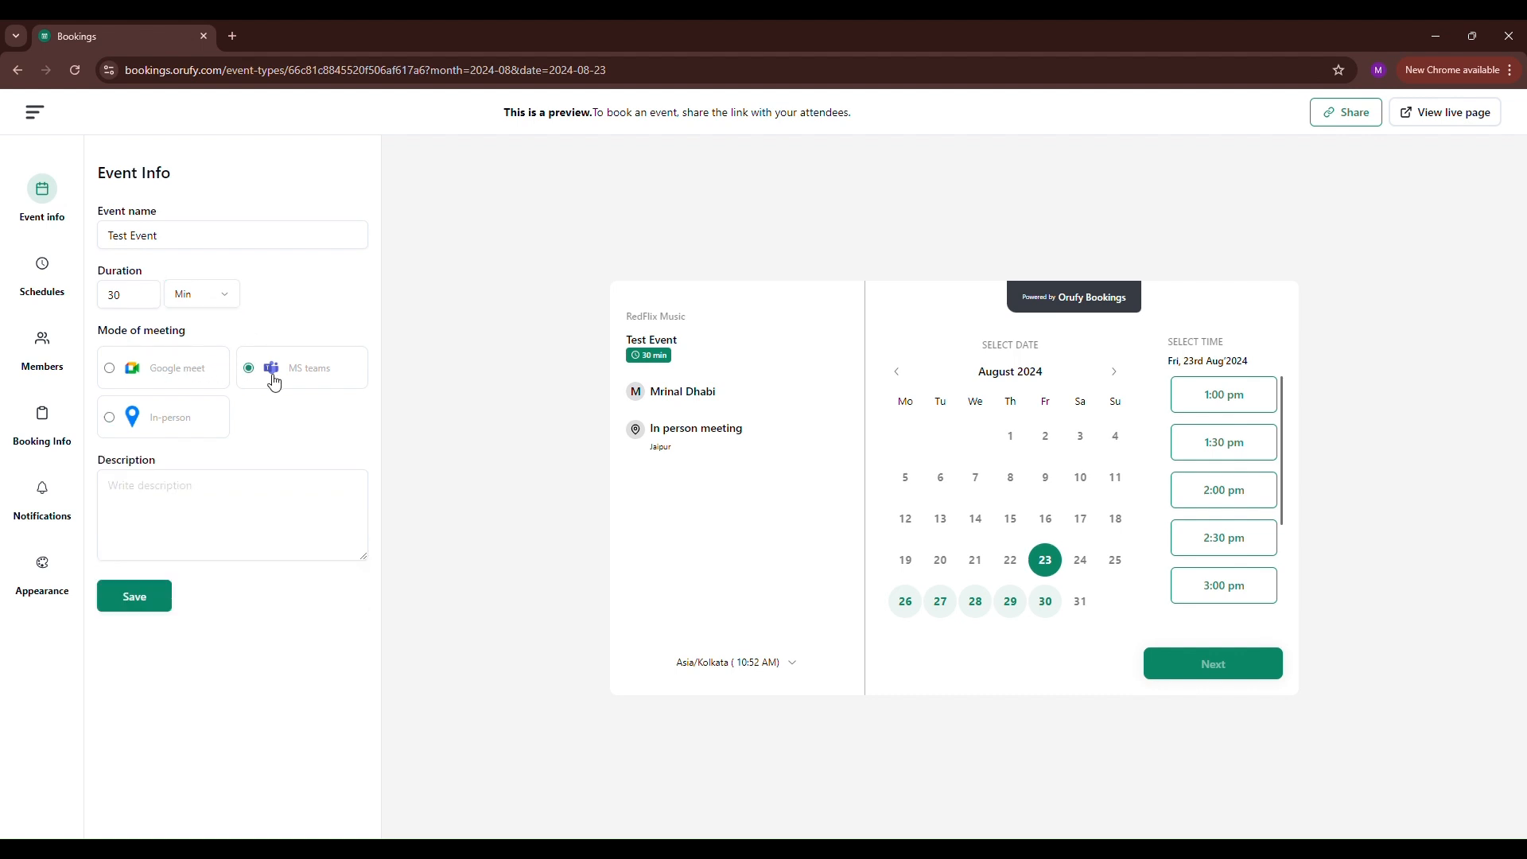
left_click(189, 411)
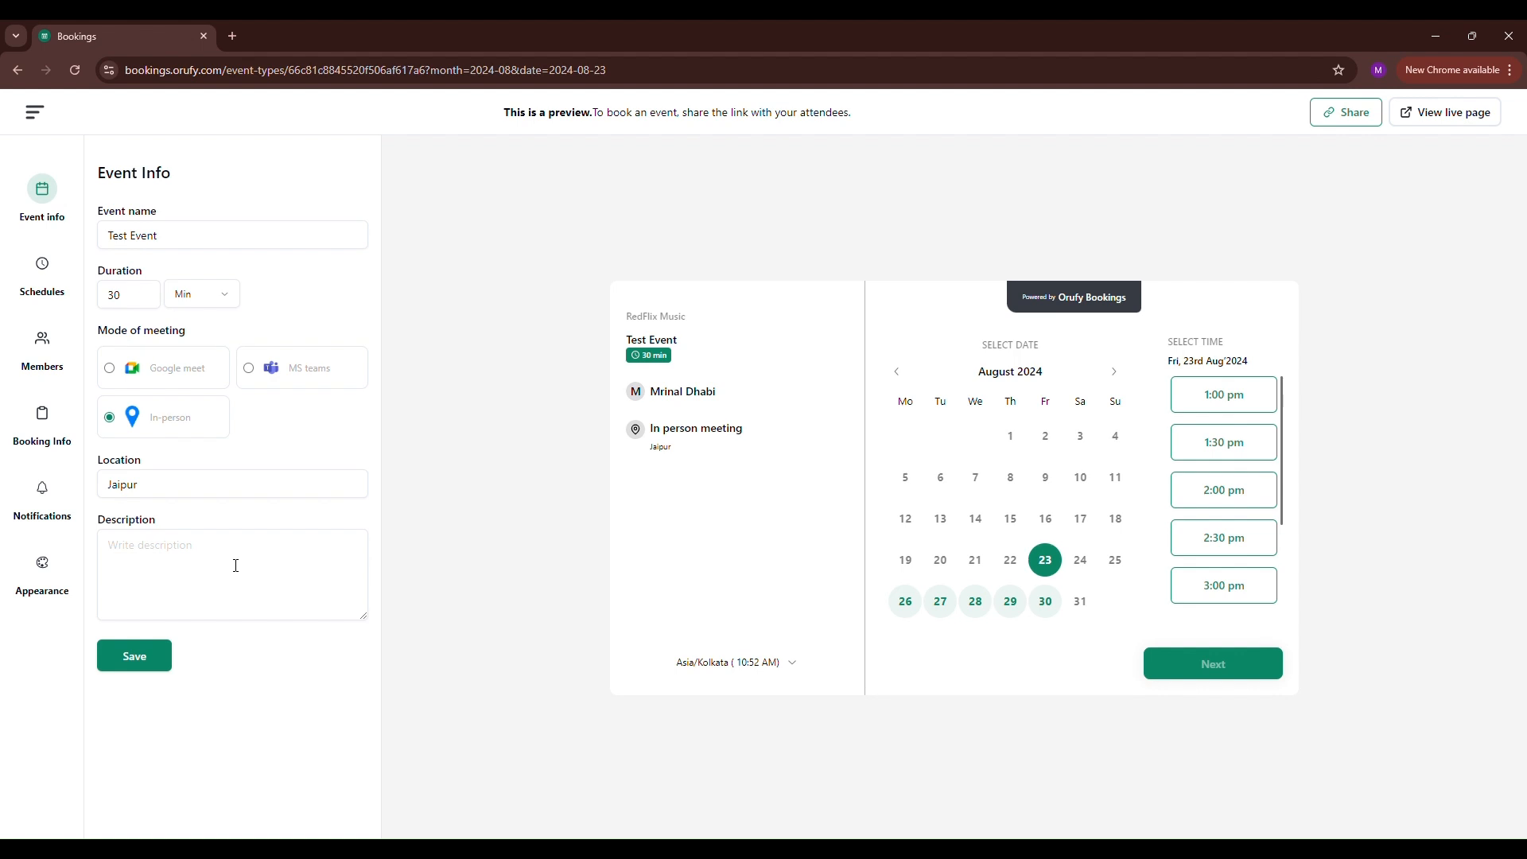
left_click(177, 380)
left_click(274, 377)
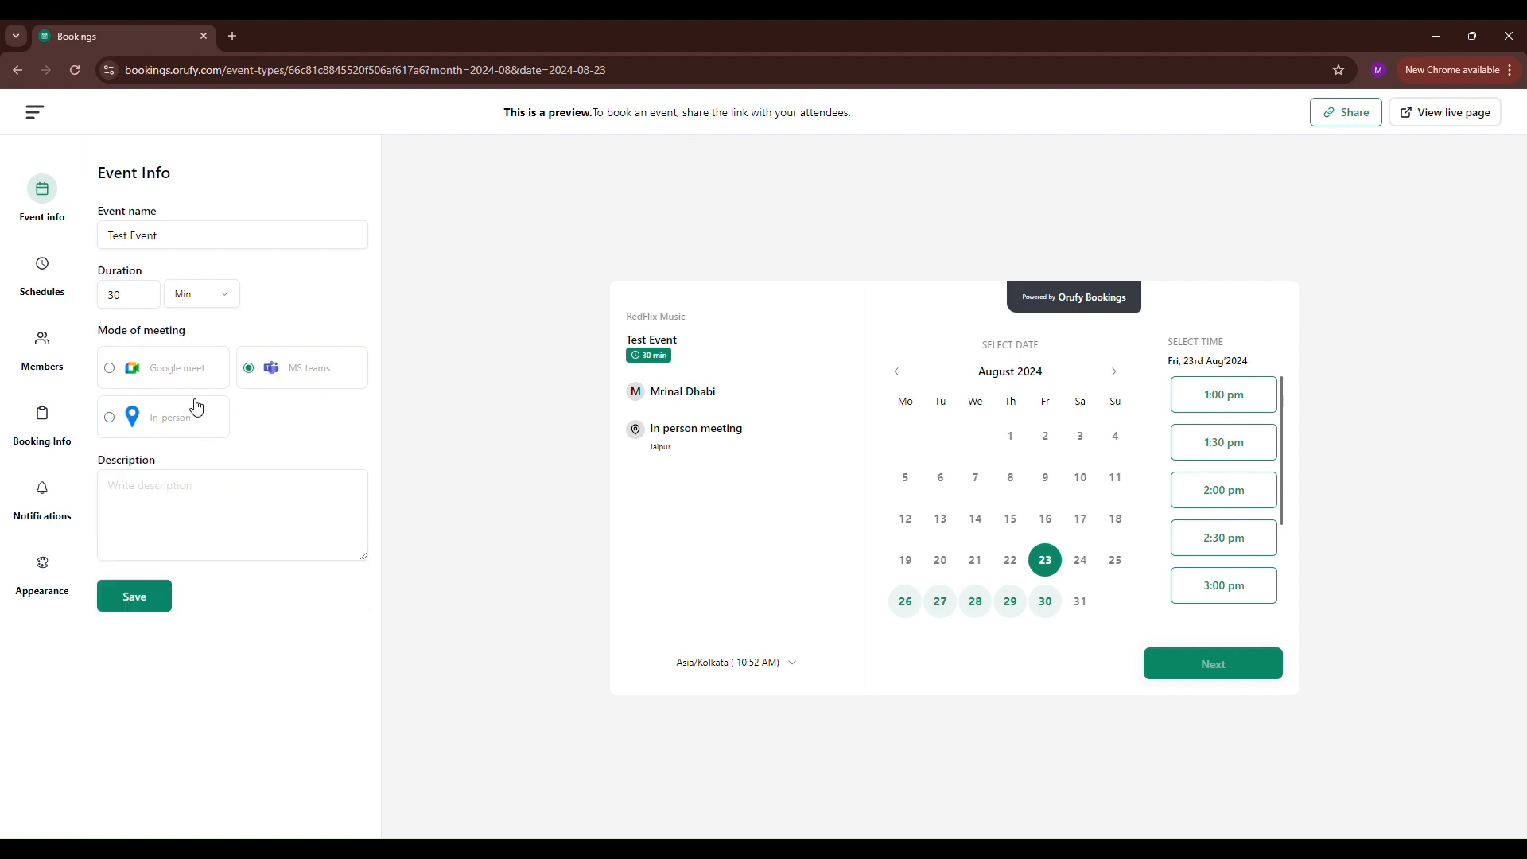
left_click(200, 408)
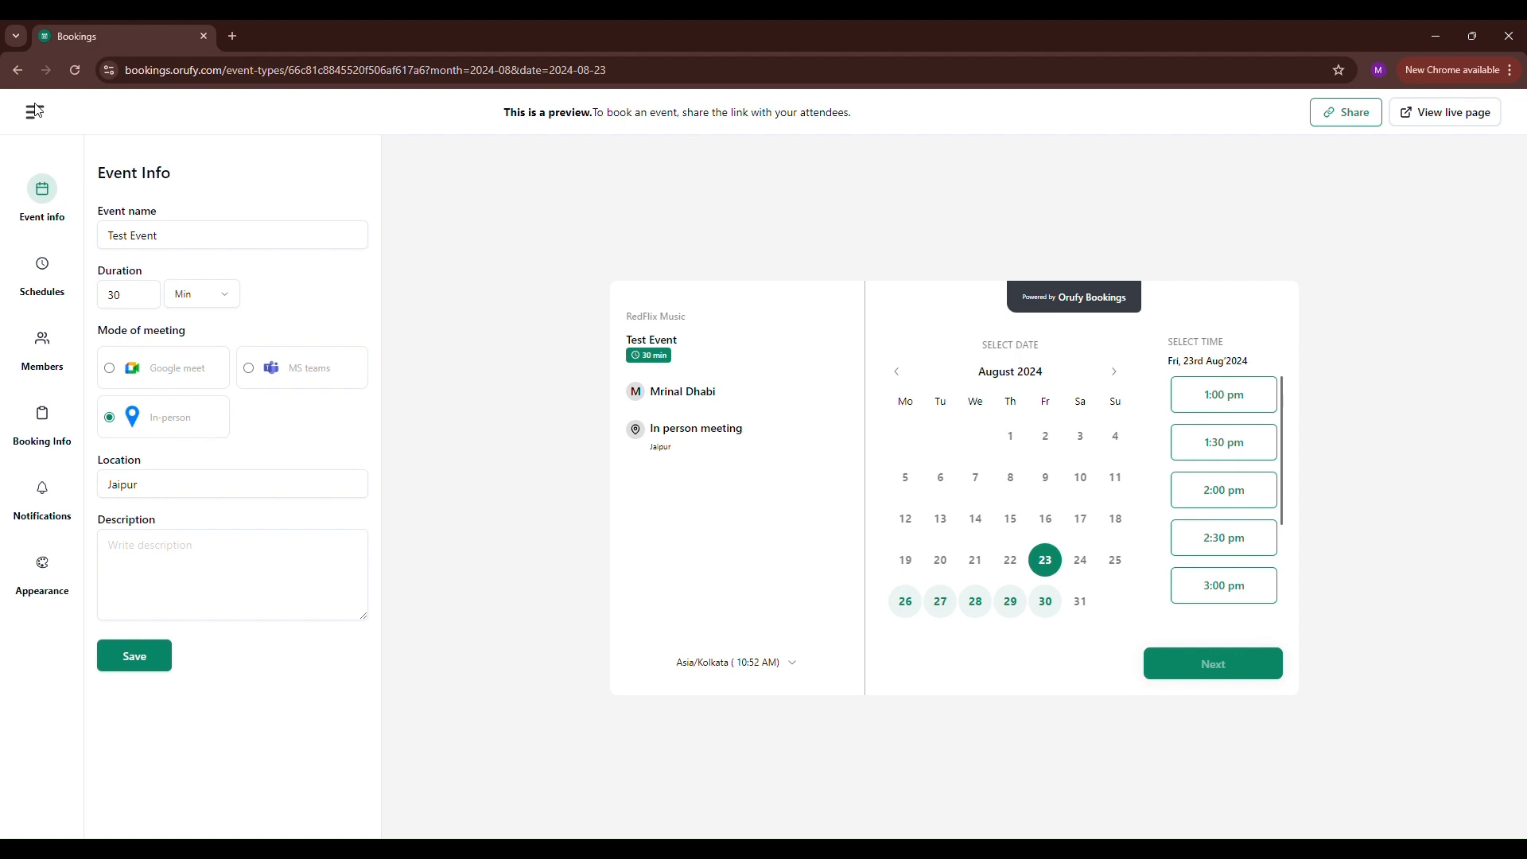
Step: Open the event's schedule settings and review the options for how far ahead users can schedule
left_click(172, 594)
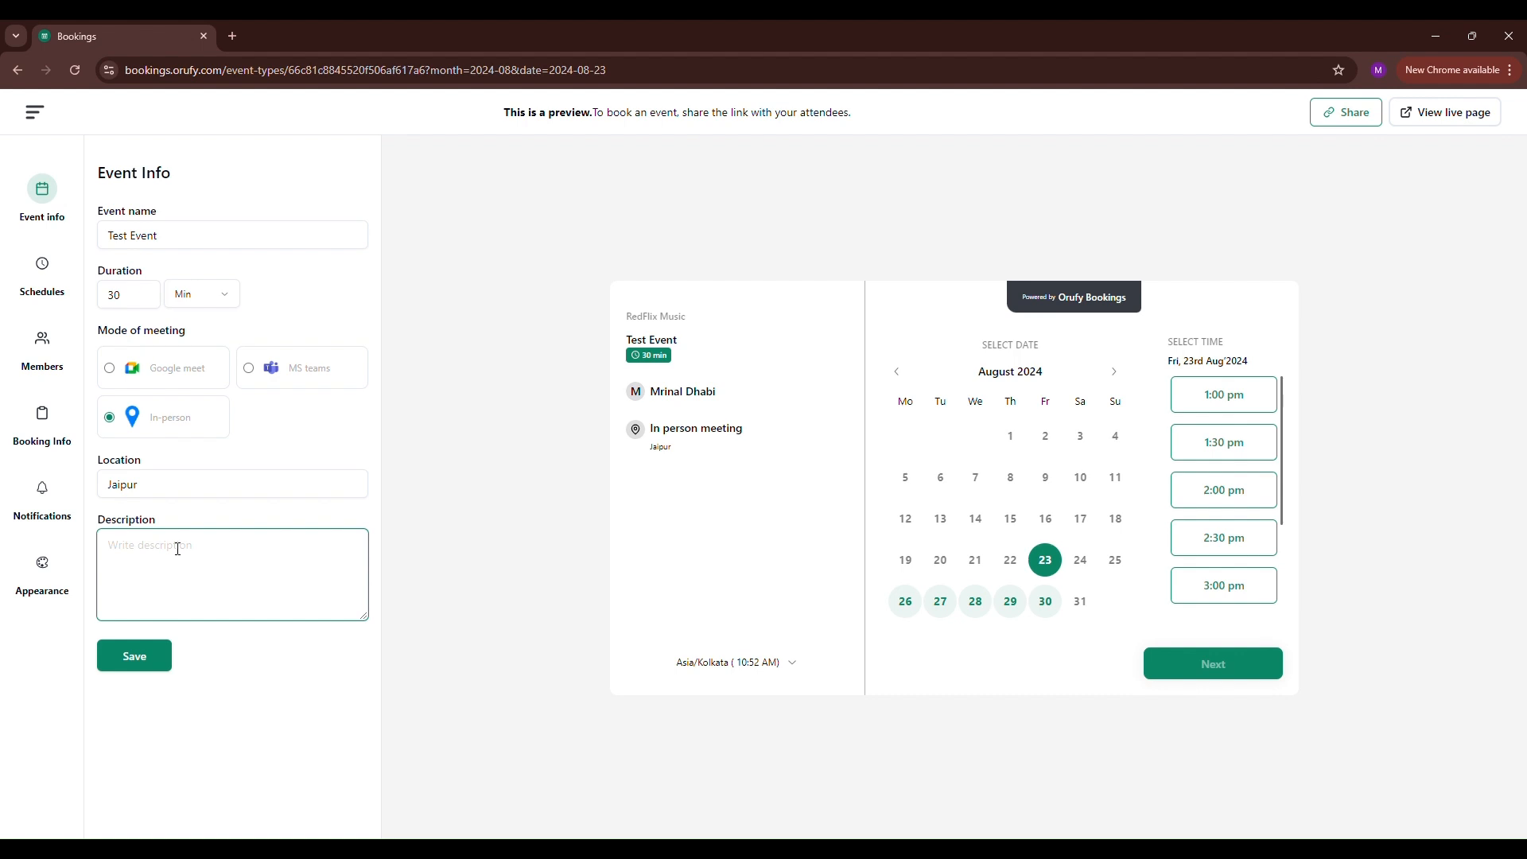
left_click(41, 275)
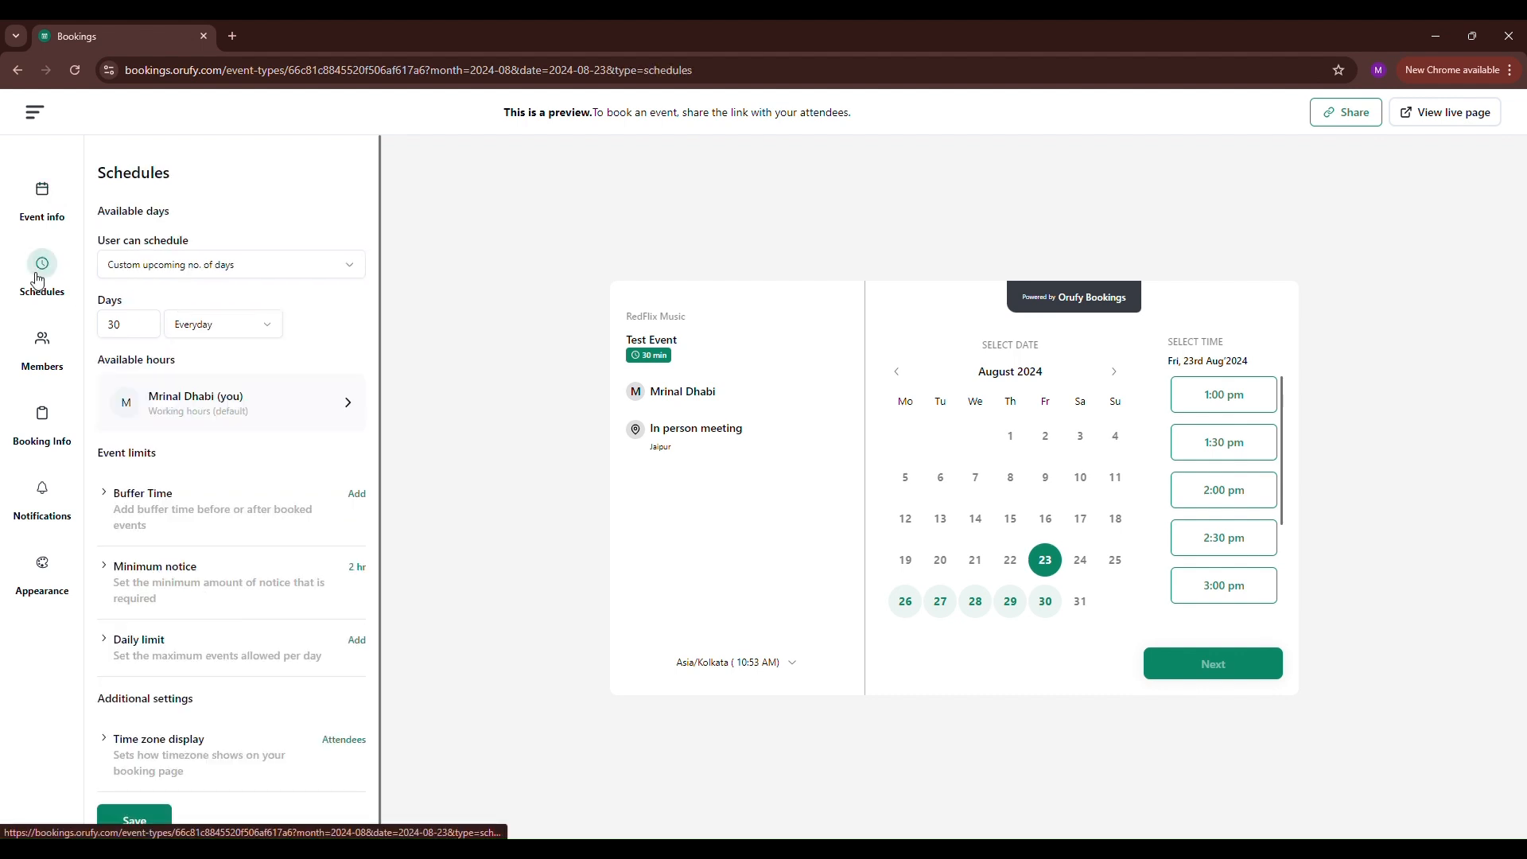
left_click(163, 266)
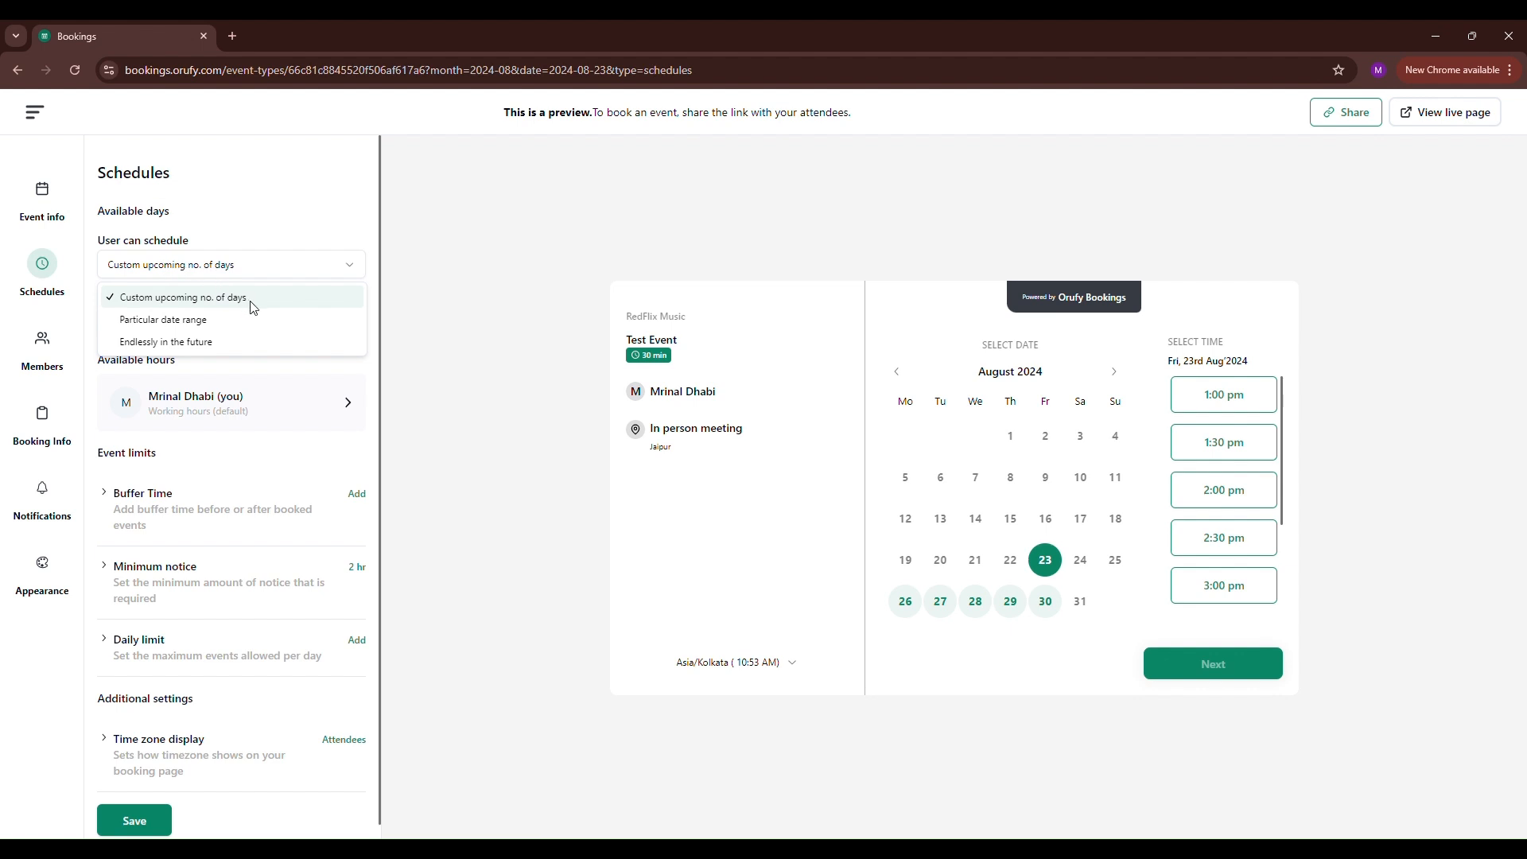
left_click(280, 275)
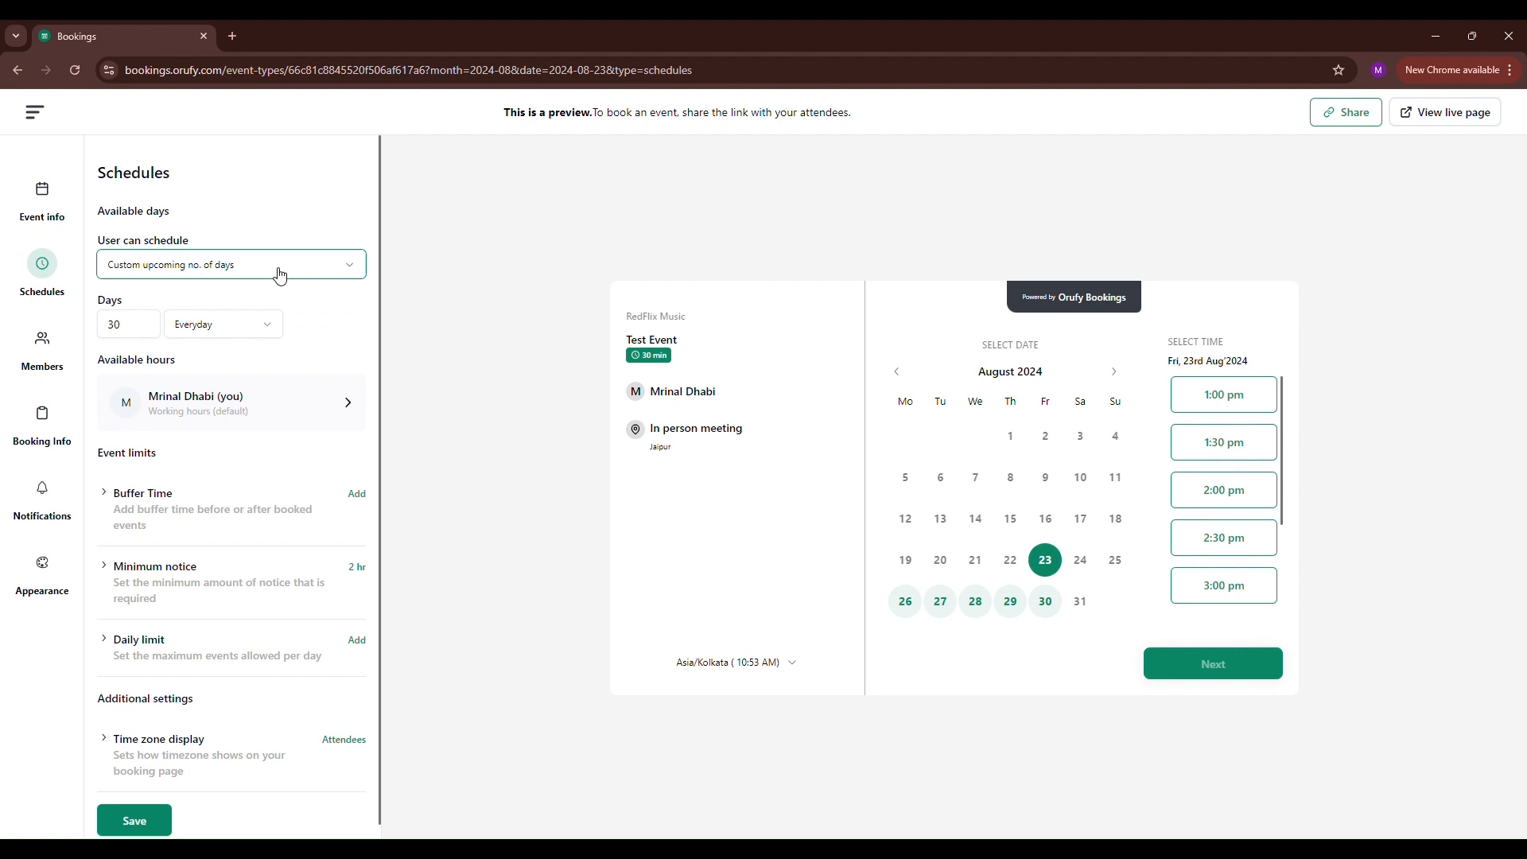
left_click(281, 274)
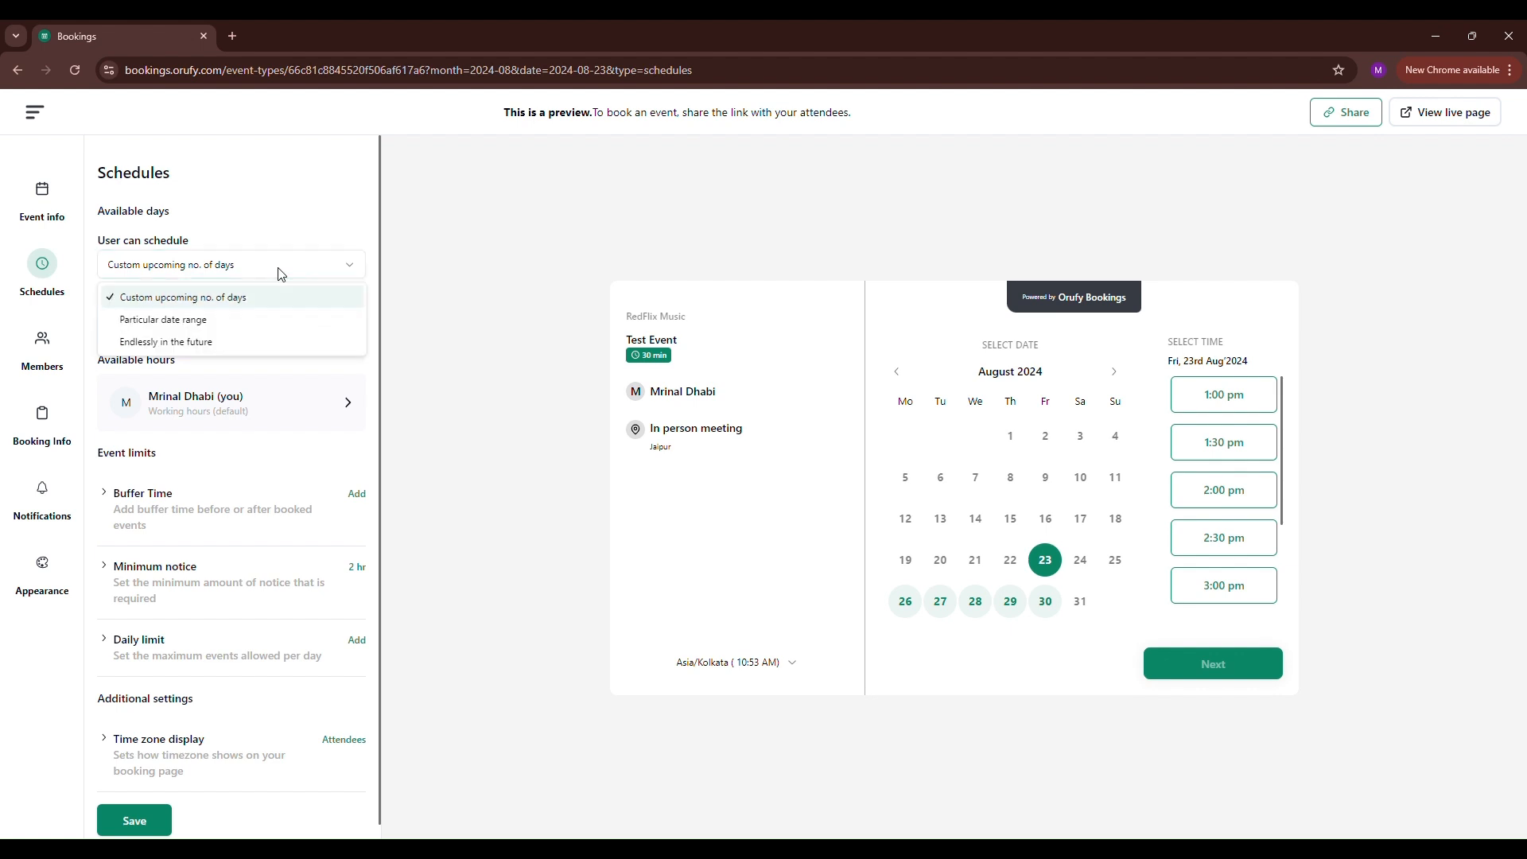
Step: Try Particular date range and Endlessly in the future for user scheduling, and return it to Custom upcoming no. of days
left_click(268, 321)
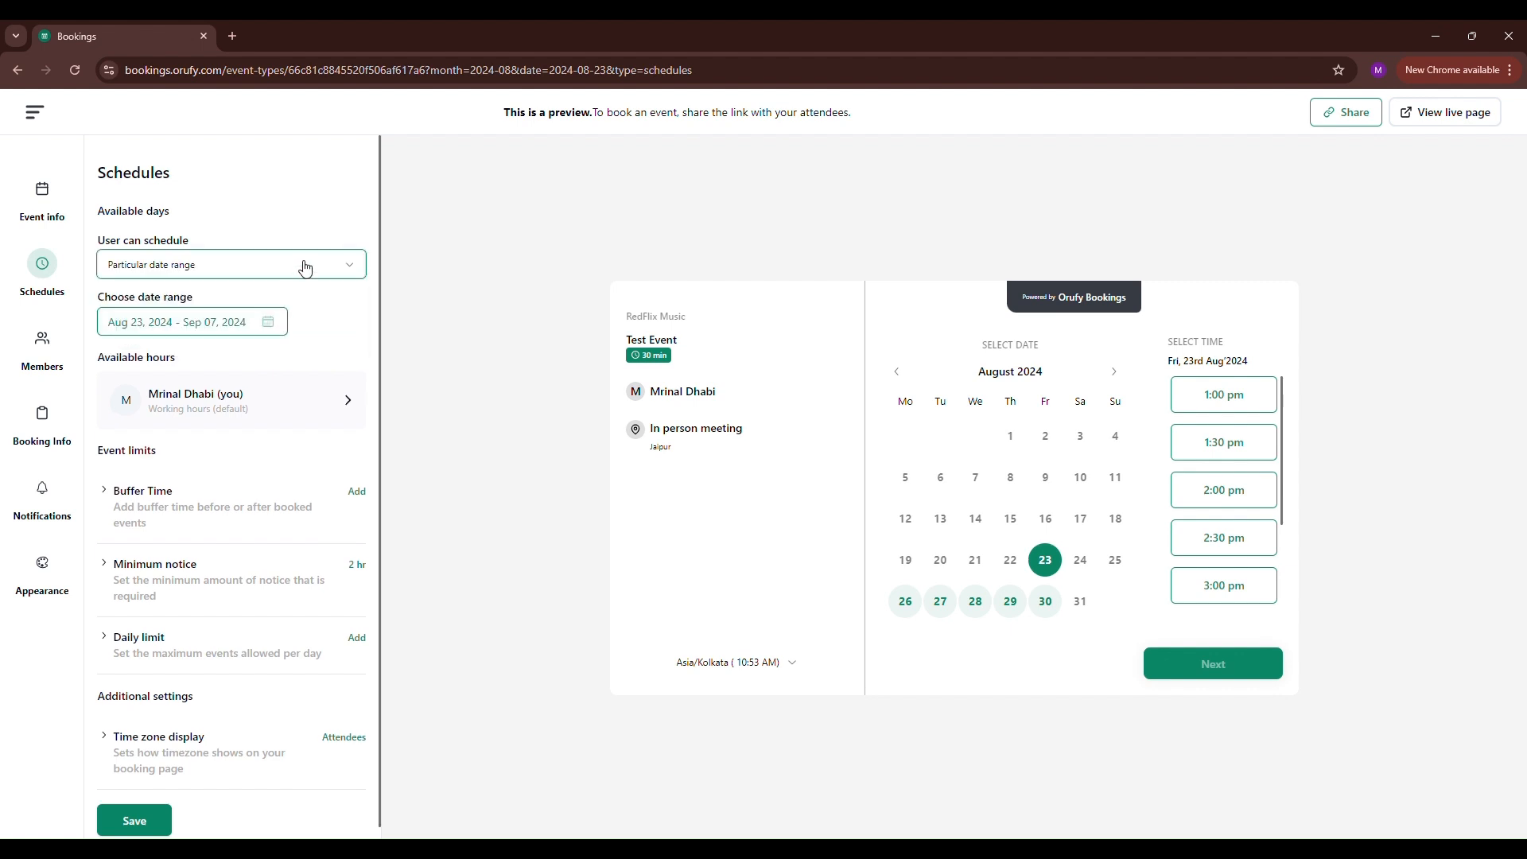
left_click(307, 266)
left_click(244, 339)
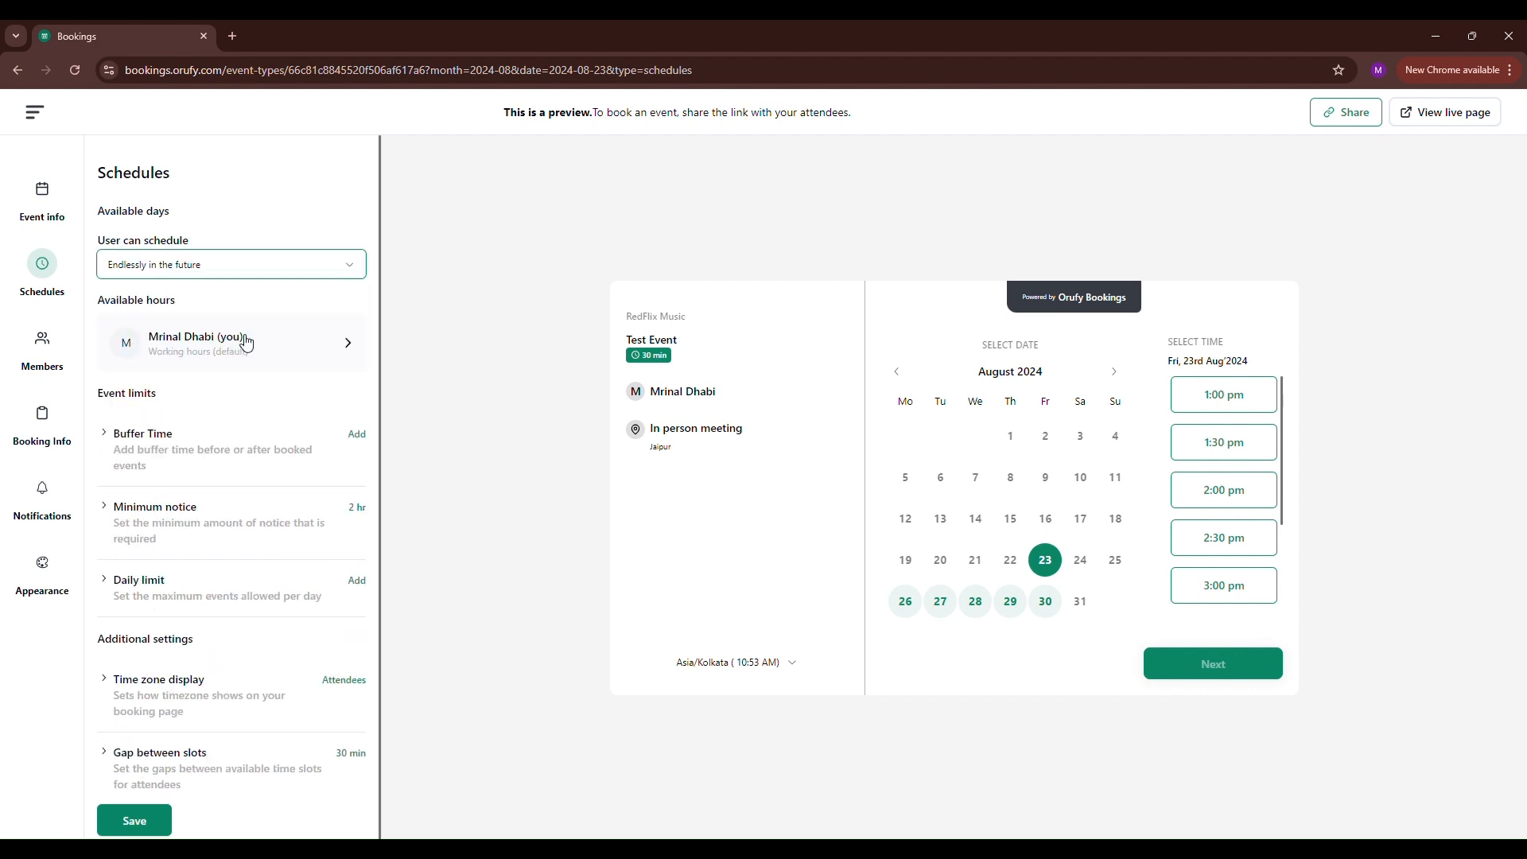
left_click(325, 264)
left_click(277, 300)
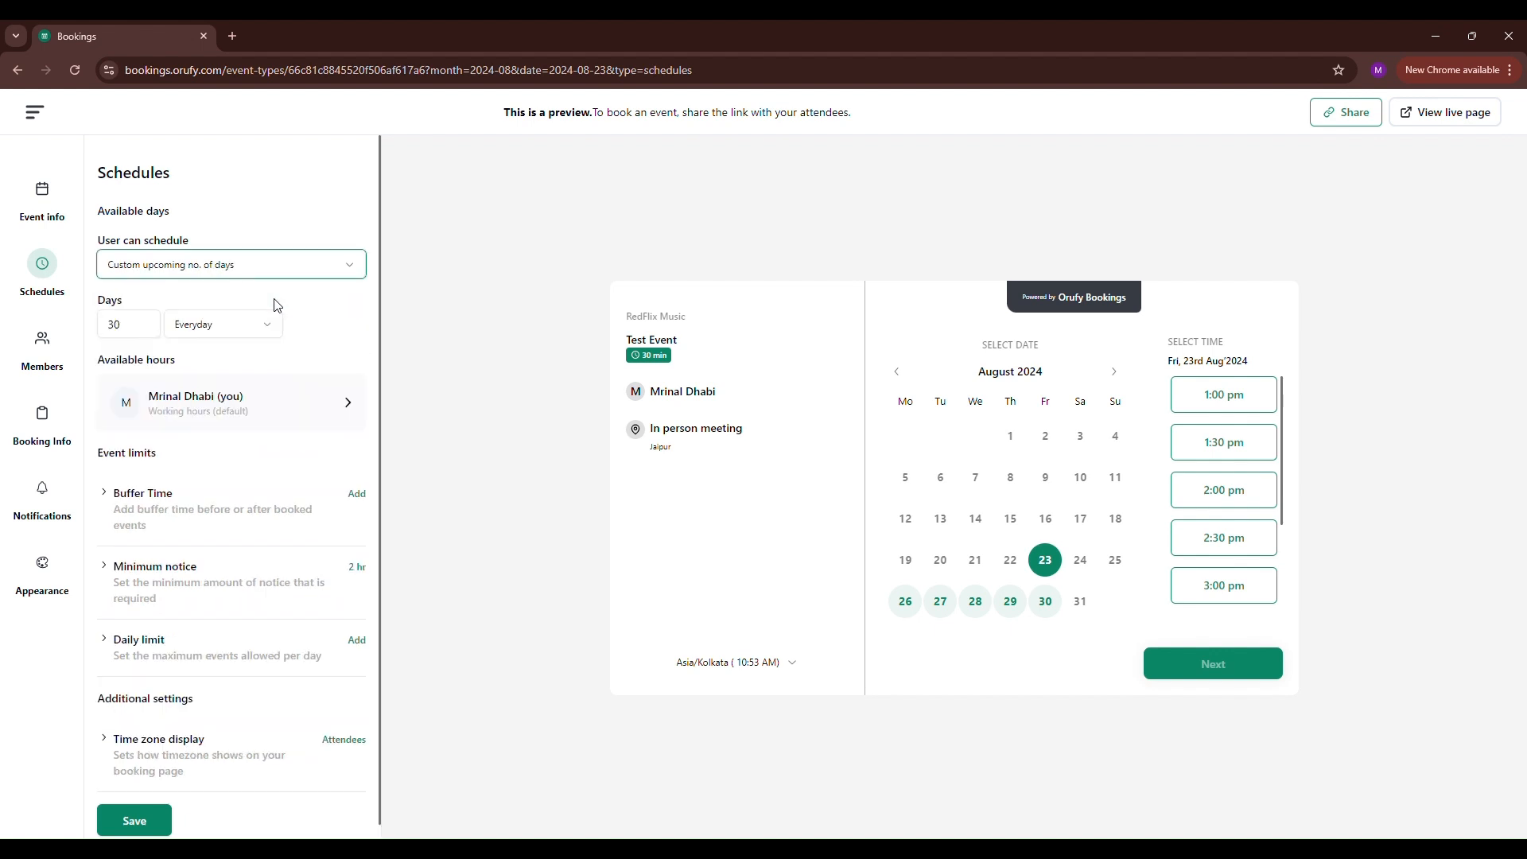
Step: Open the host's available hours and switch them to Custom hours
left_click(309, 407)
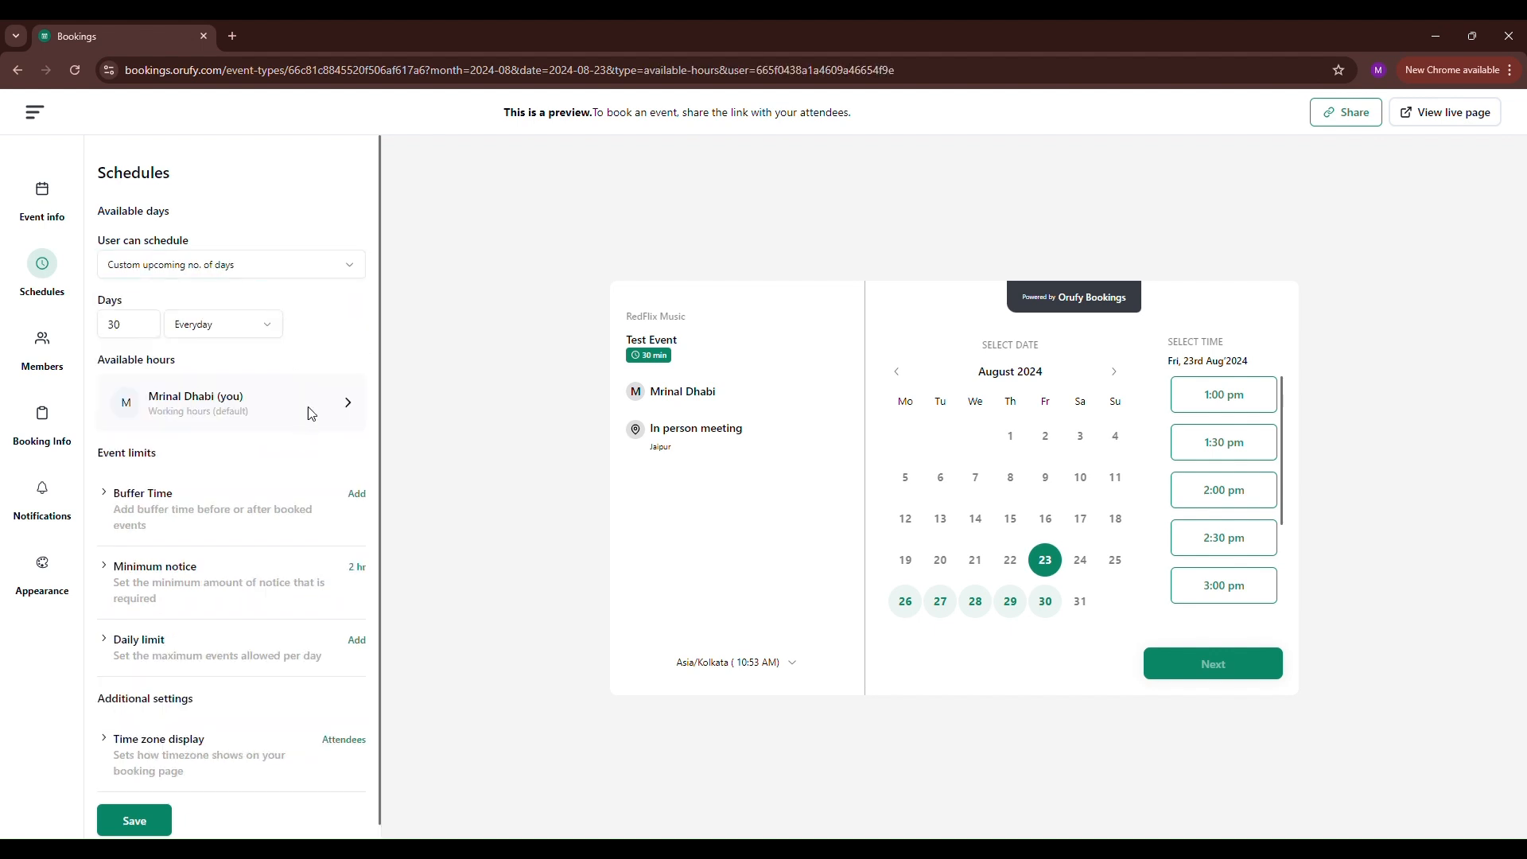
left_click(152, 247)
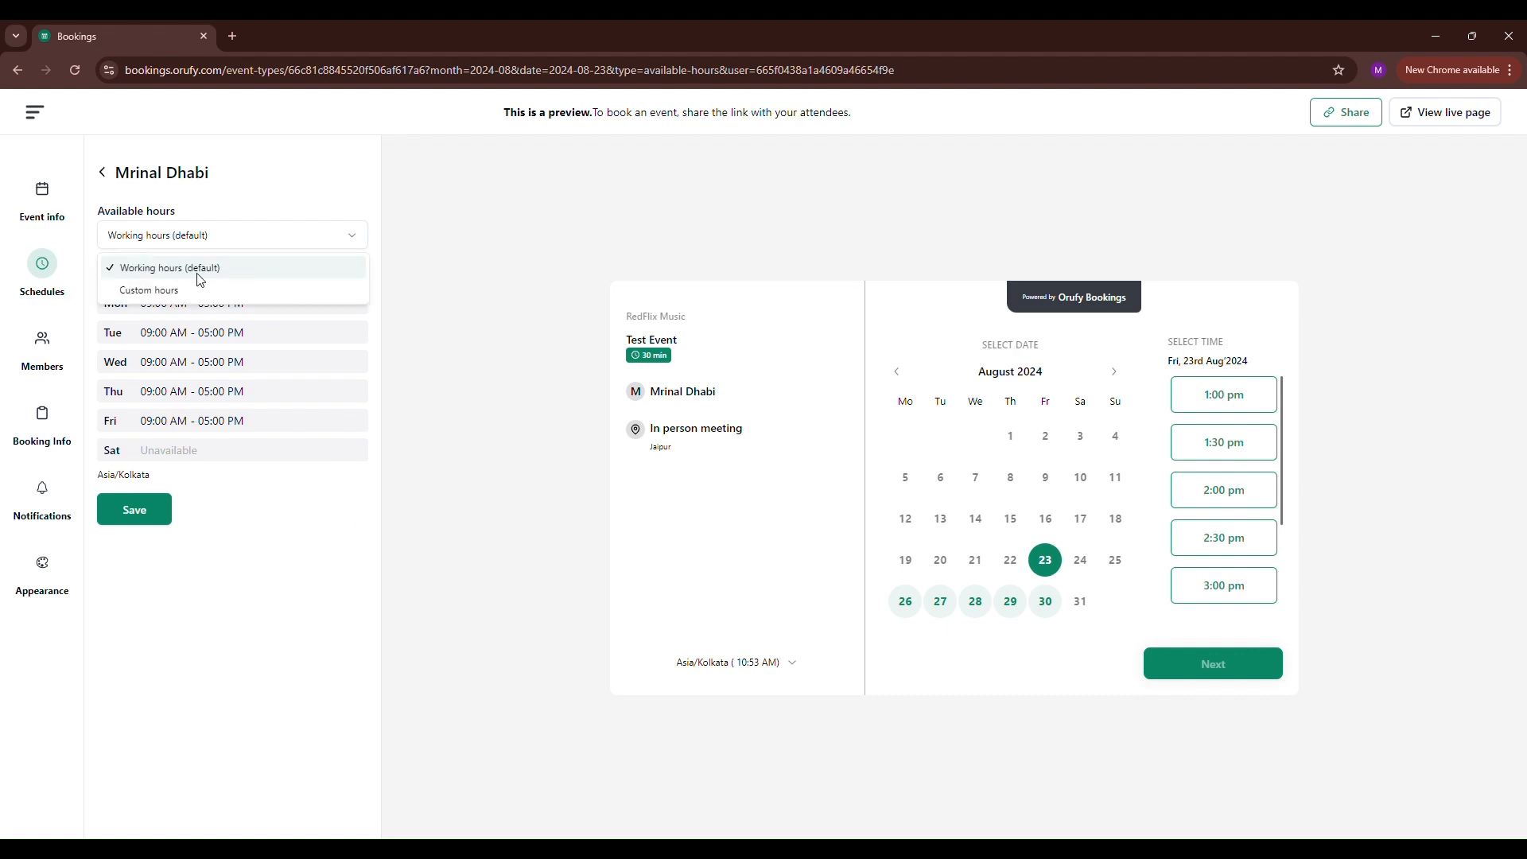
left_click(233, 290)
Step: Set the start of Monday's available hours to 04:45 AM
left_click(216, 416)
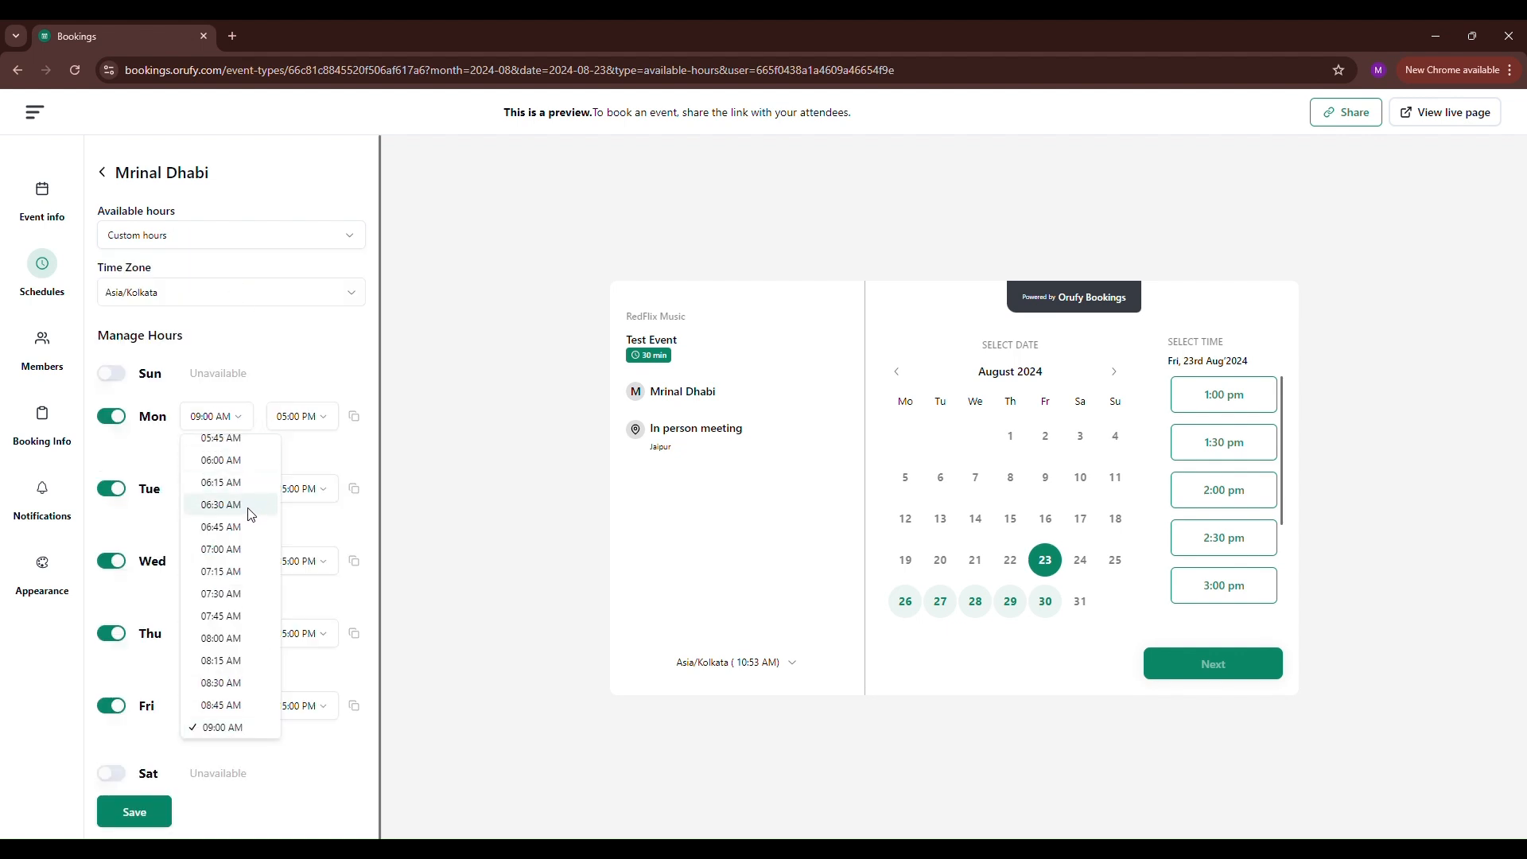
left_click(252, 512)
left_click(244, 422)
left_click(233, 573)
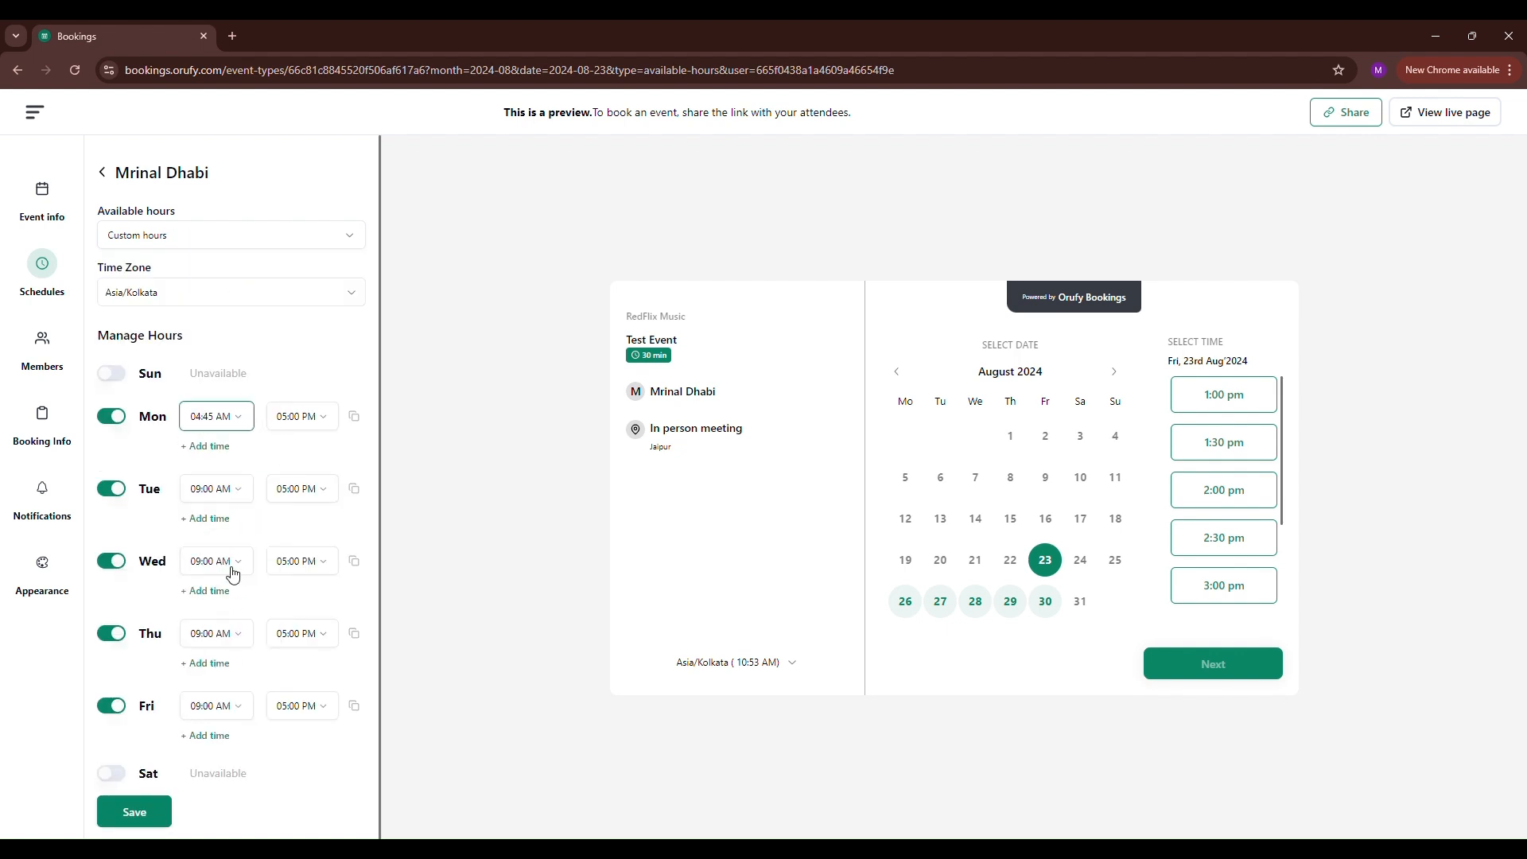
Step: Try making Sunday available, turn it off again, and return to the schedule settings without saving the hours
left_click(113, 378)
left_click(113, 378)
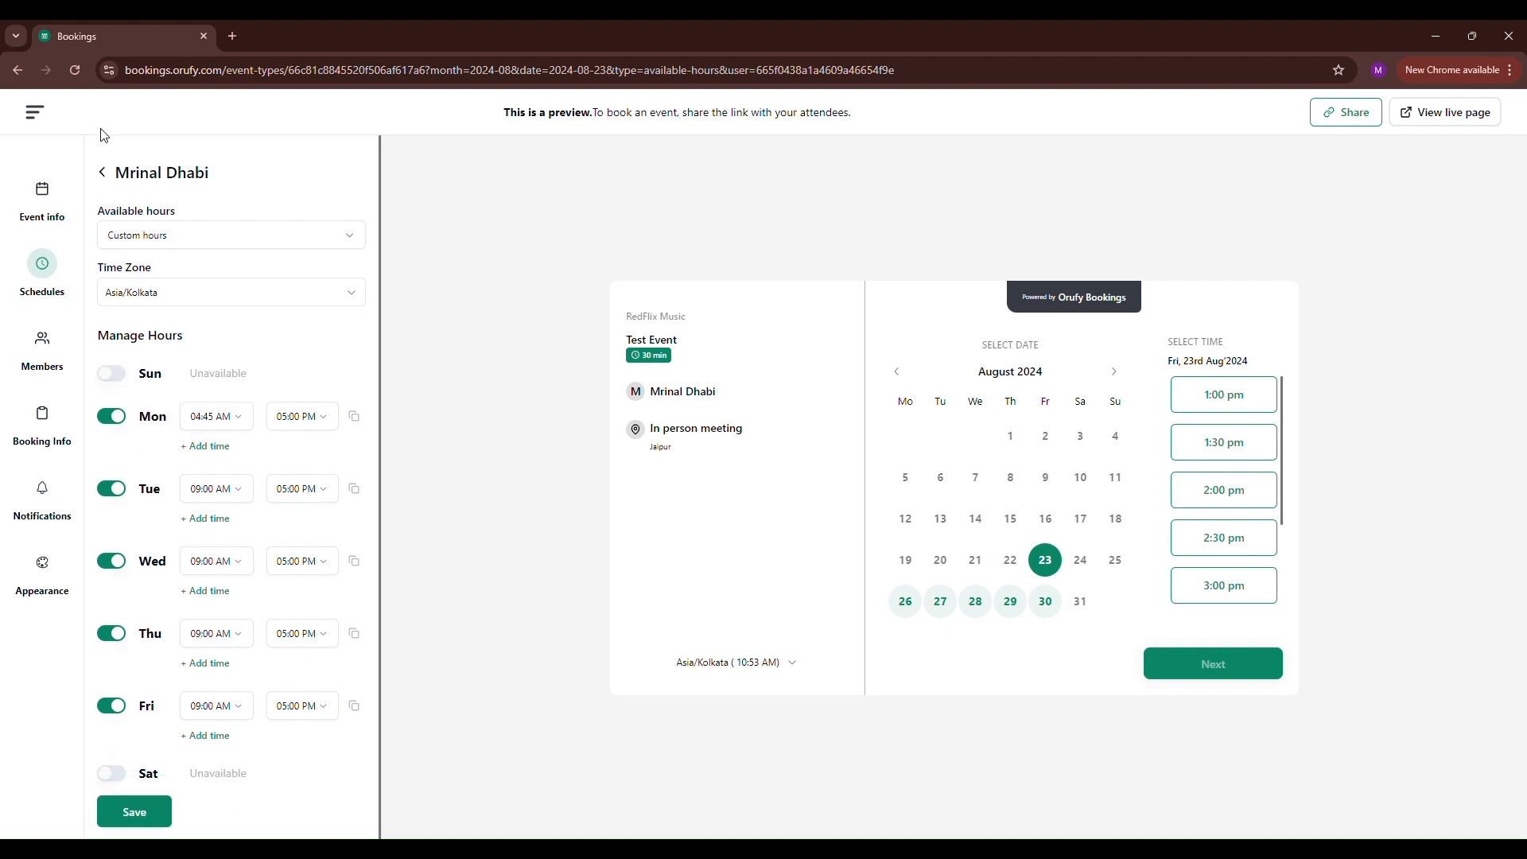
left_click(106, 170)
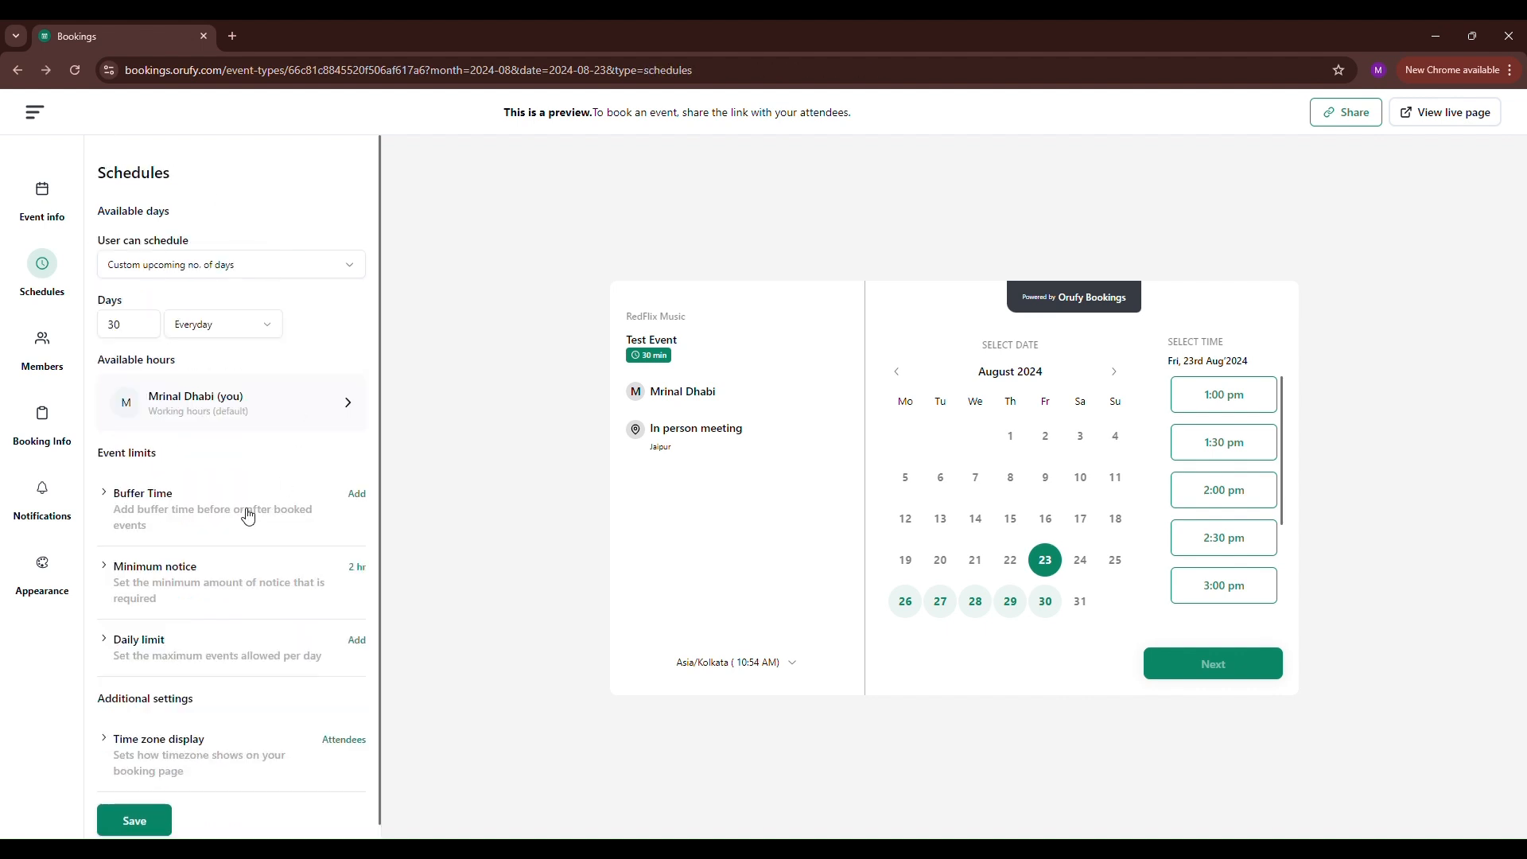
Step: Open the Buffer Time limit and examine its before and after minute settings
scroll(246, 517, "down", 1)
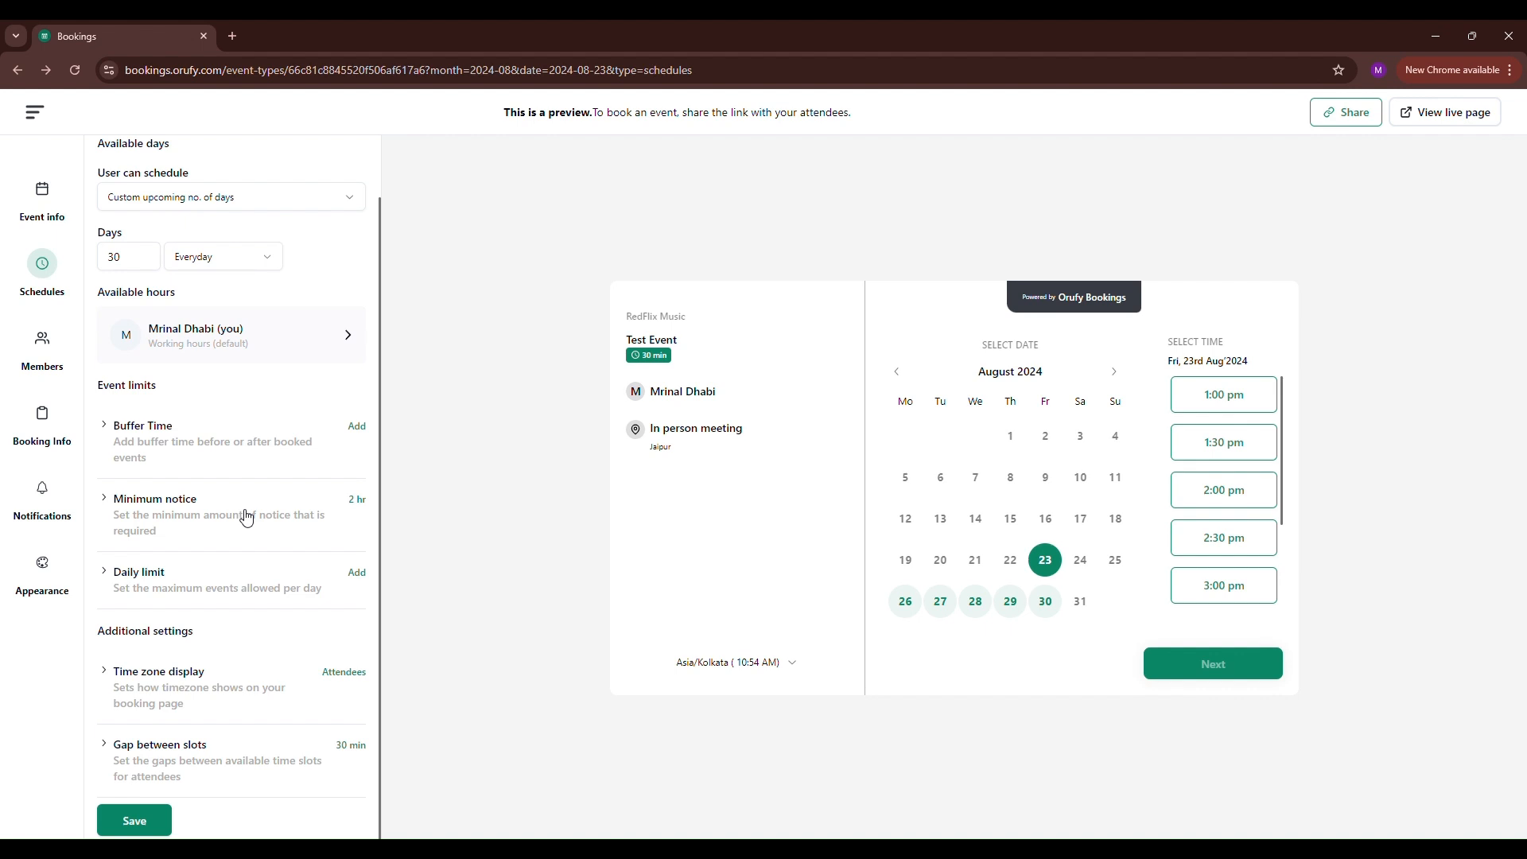
left_click(312, 455)
left_click(137, 521)
left_click(235, 516)
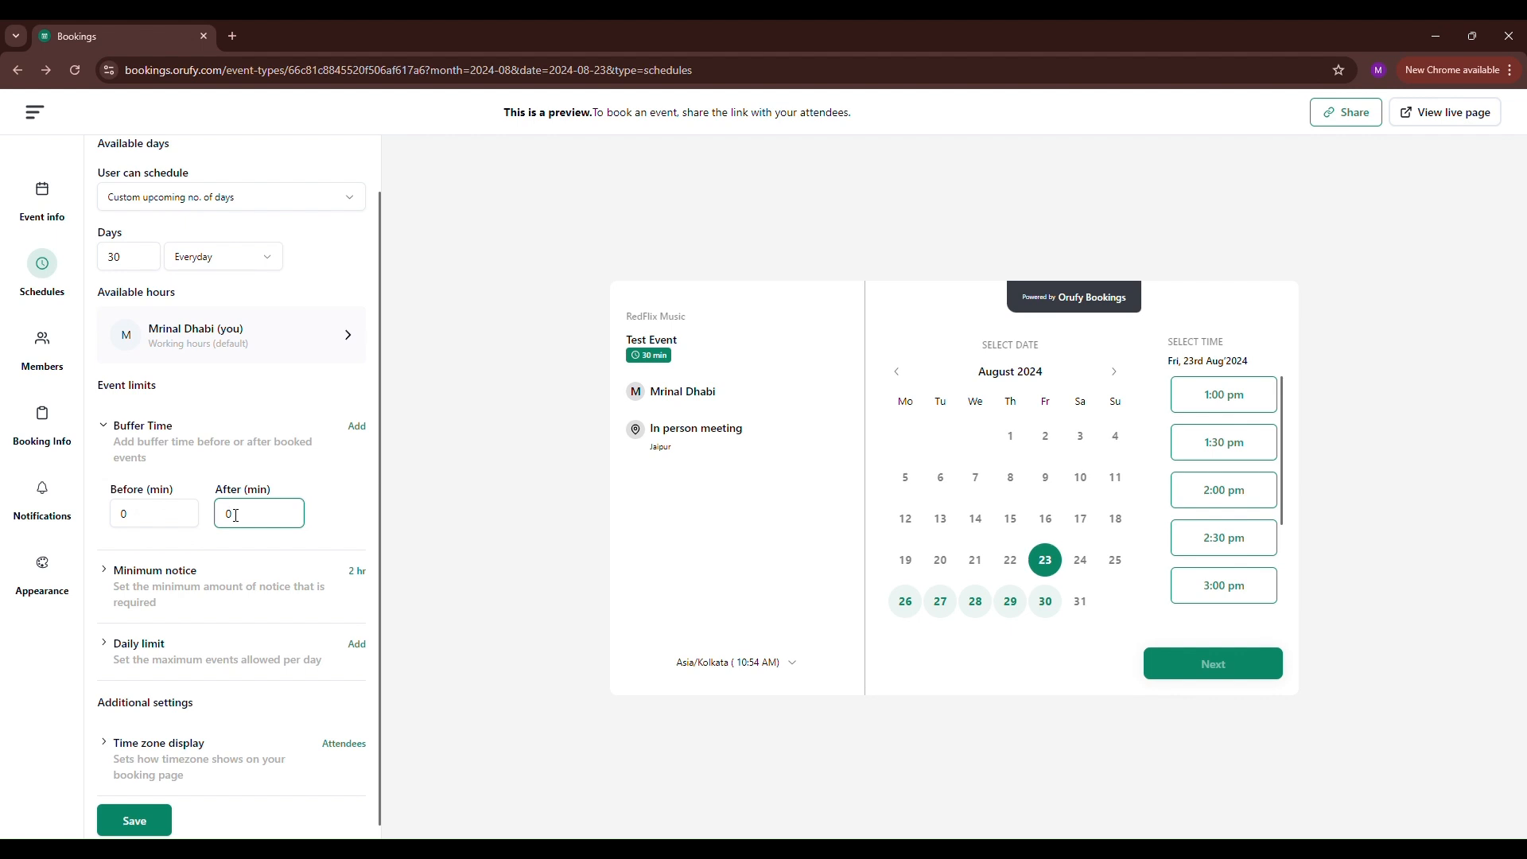
scroll(236, 515, "down", 1)
left_click(163, 436)
left_click(289, 442)
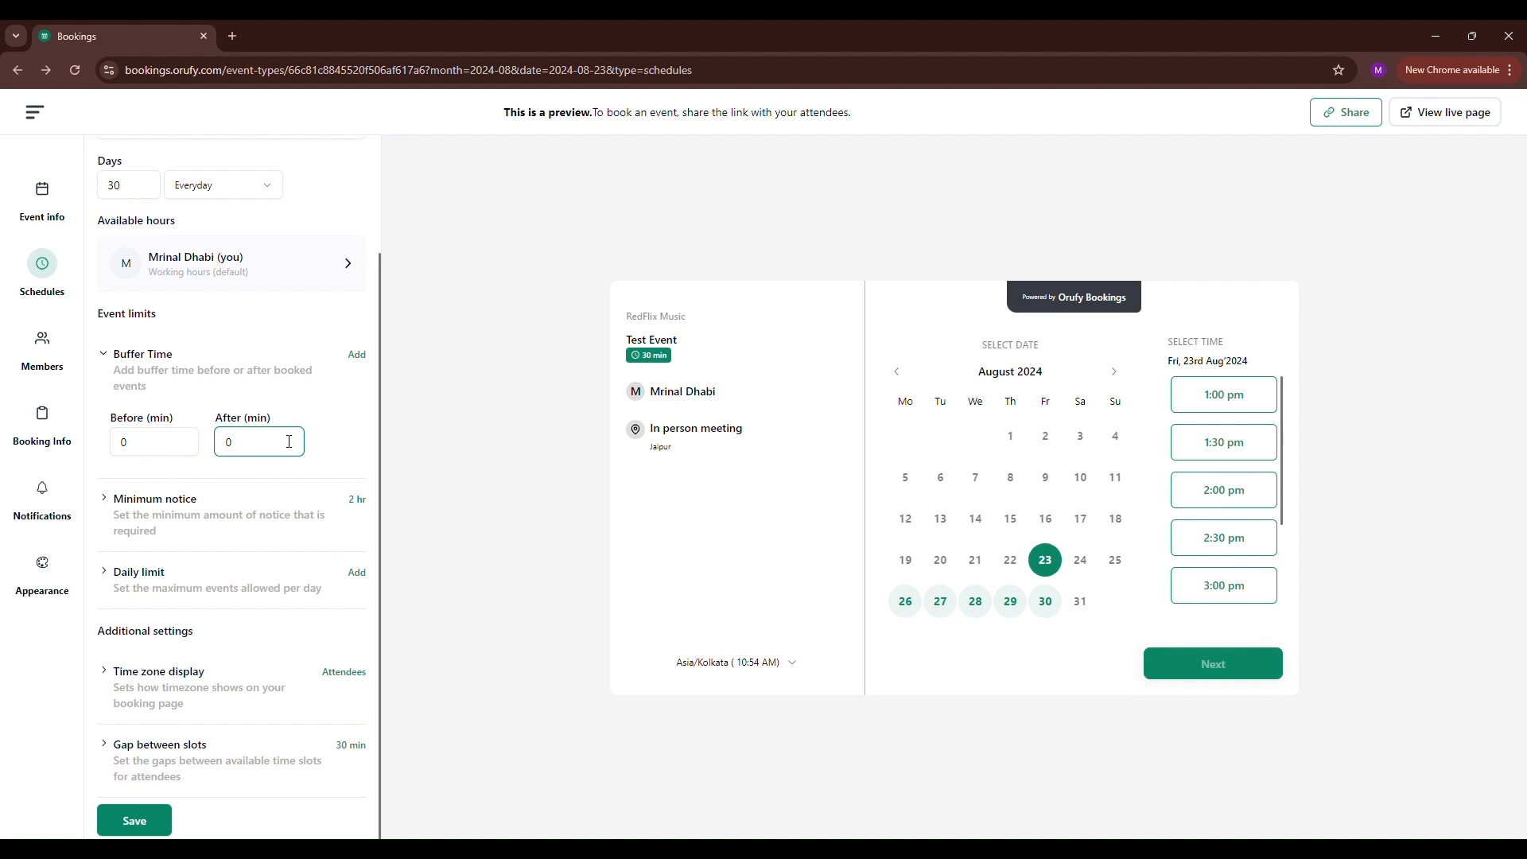
left_click(189, 443)
Step: Open the Minimum notice limit and check its available time units
left_click(343, 500)
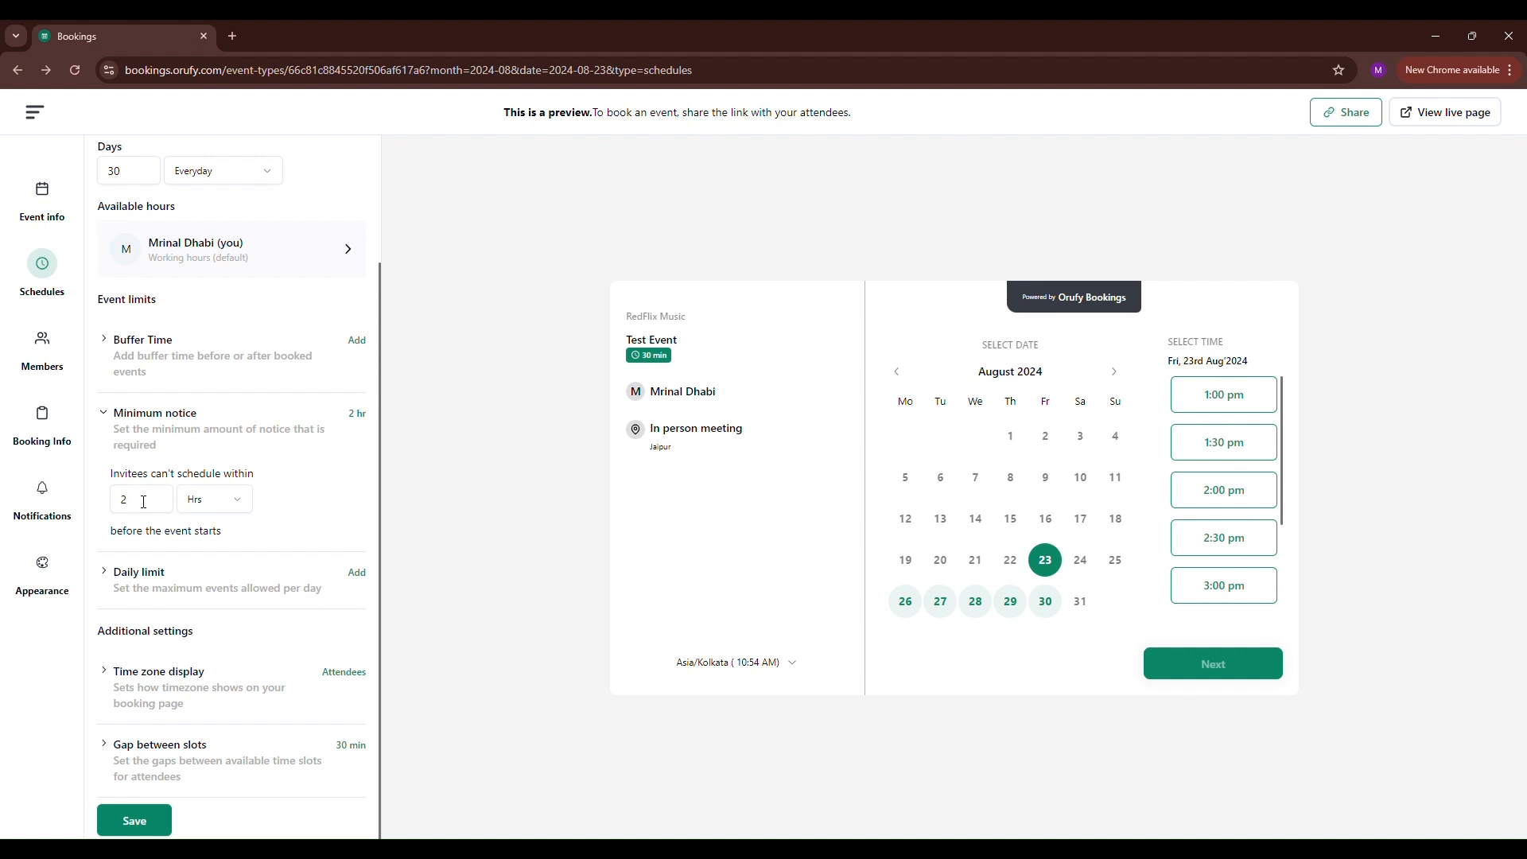
left_click(245, 511)
left_click(246, 512)
Step: Try daily limits of 55 and 10 maximum events per day, and clear the limit again
left_click(190, 581)
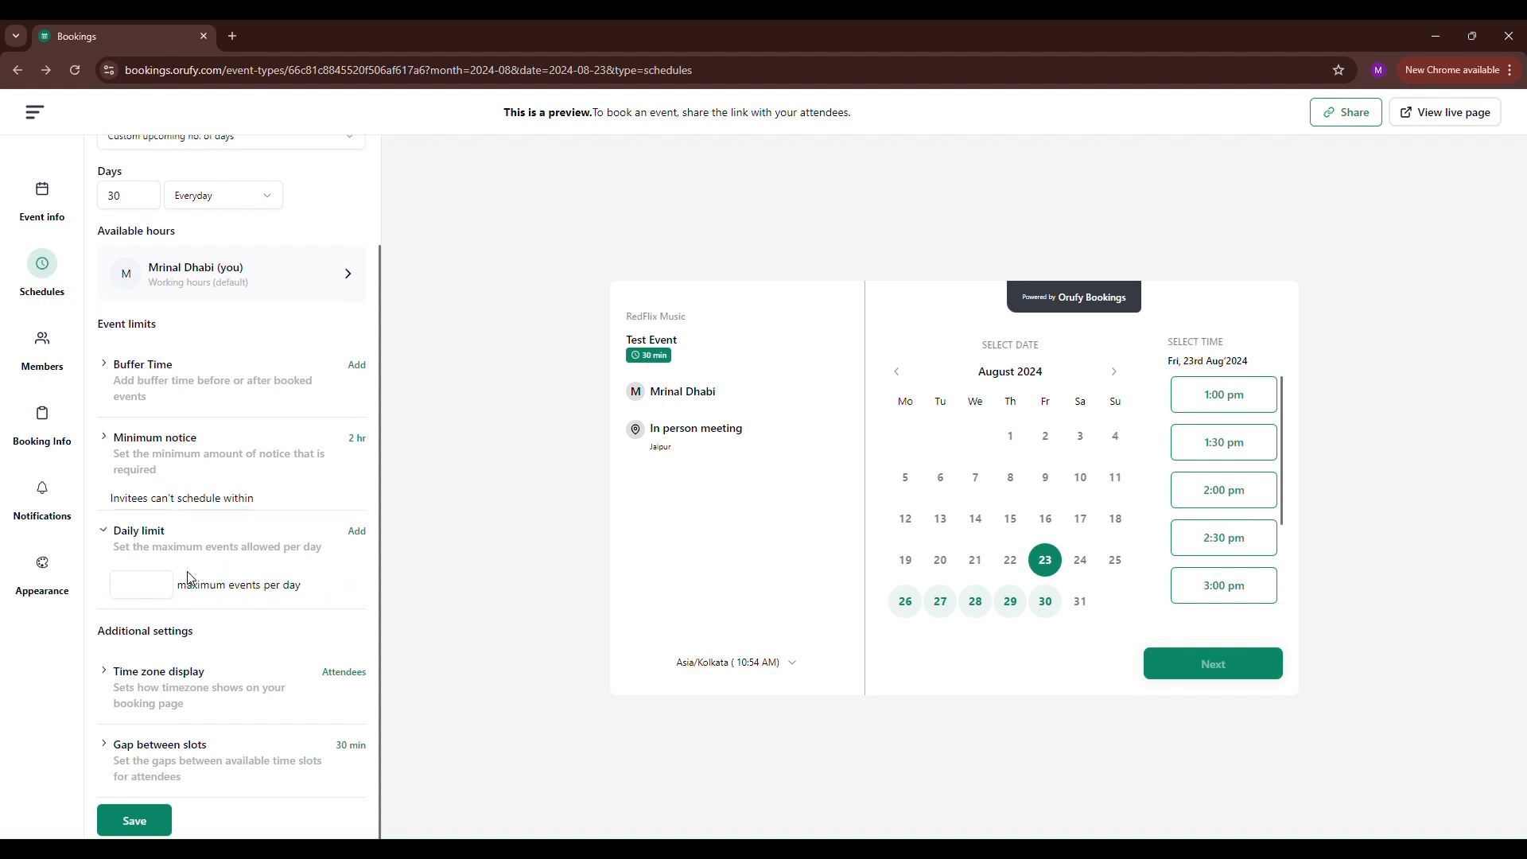
left_click(130, 575)
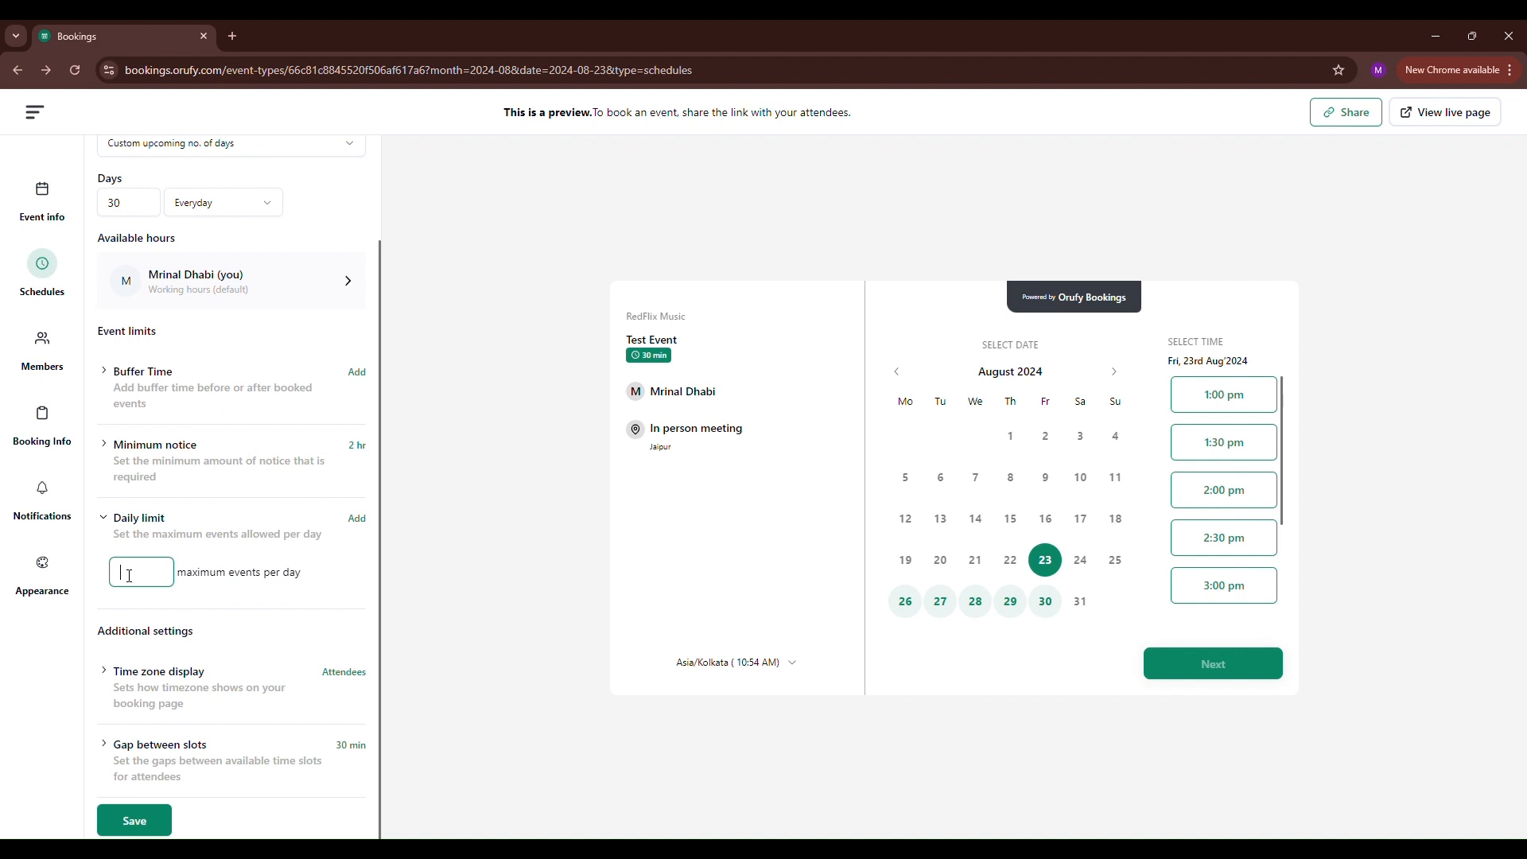
type("55")
key("BackSpace")
key("BackSpace")
type("10")
key("BackSpace")
key("BackSpace")
Step: Compare the two Time zone display options for the booking page and set it to Locked the timezone
left_click(175, 693)
scroll(338, 694, "down", 1)
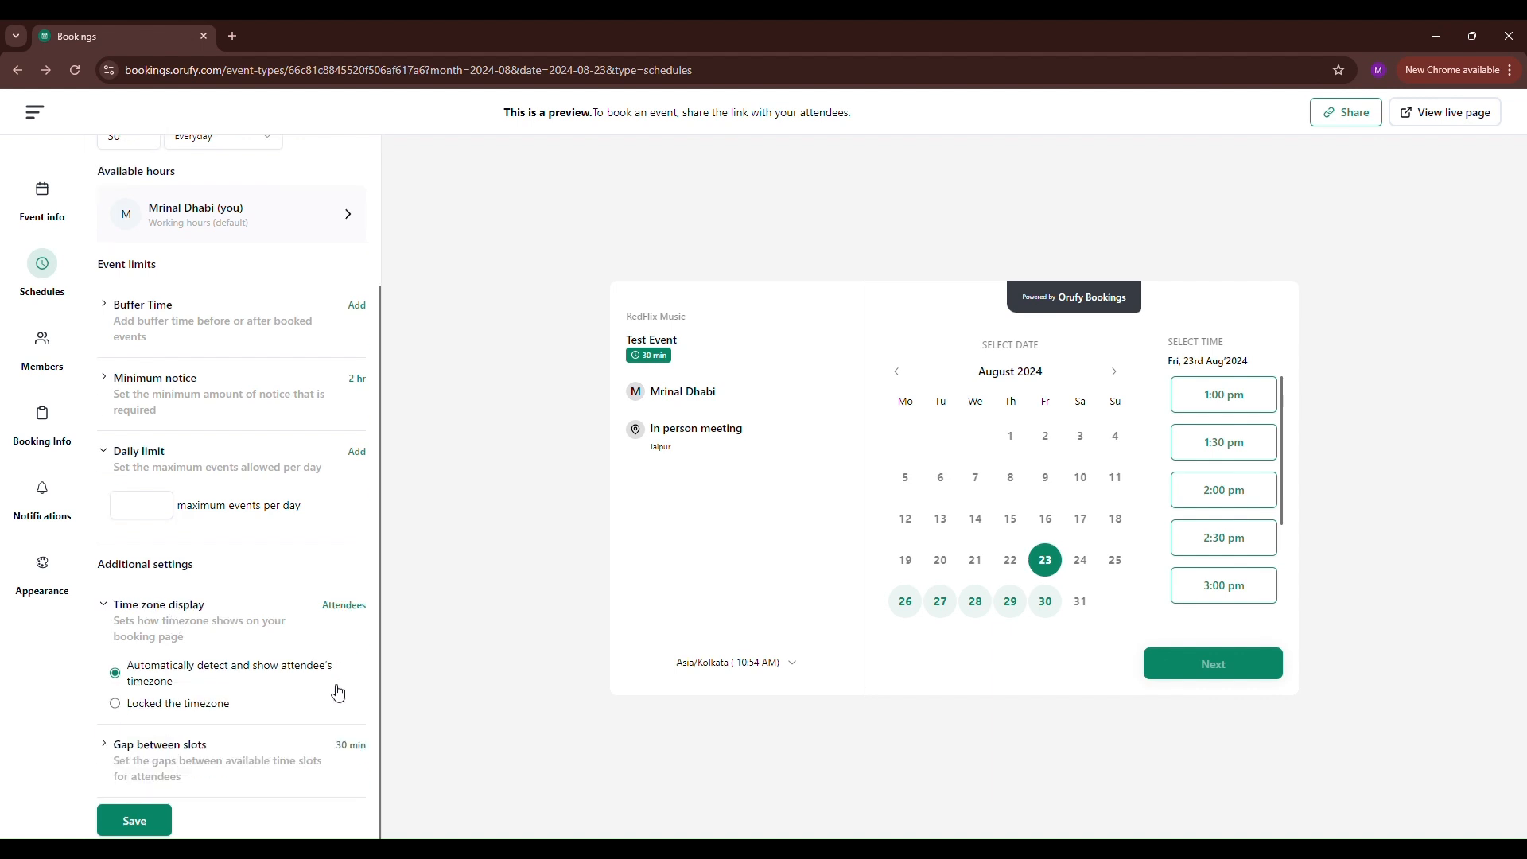
left_click(115, 706)
left_click(117, 674)
left_click(119, 701)
left_click(115, 674)
left_click(116, 704)
left_click(116, 681)
left_click(117, 705)
left_click(117, 676)
left_click(124, 712)
Step: Try gaps between slots of 40, 10 and 60 minutes, clearing each value again
left_click(113, 744)
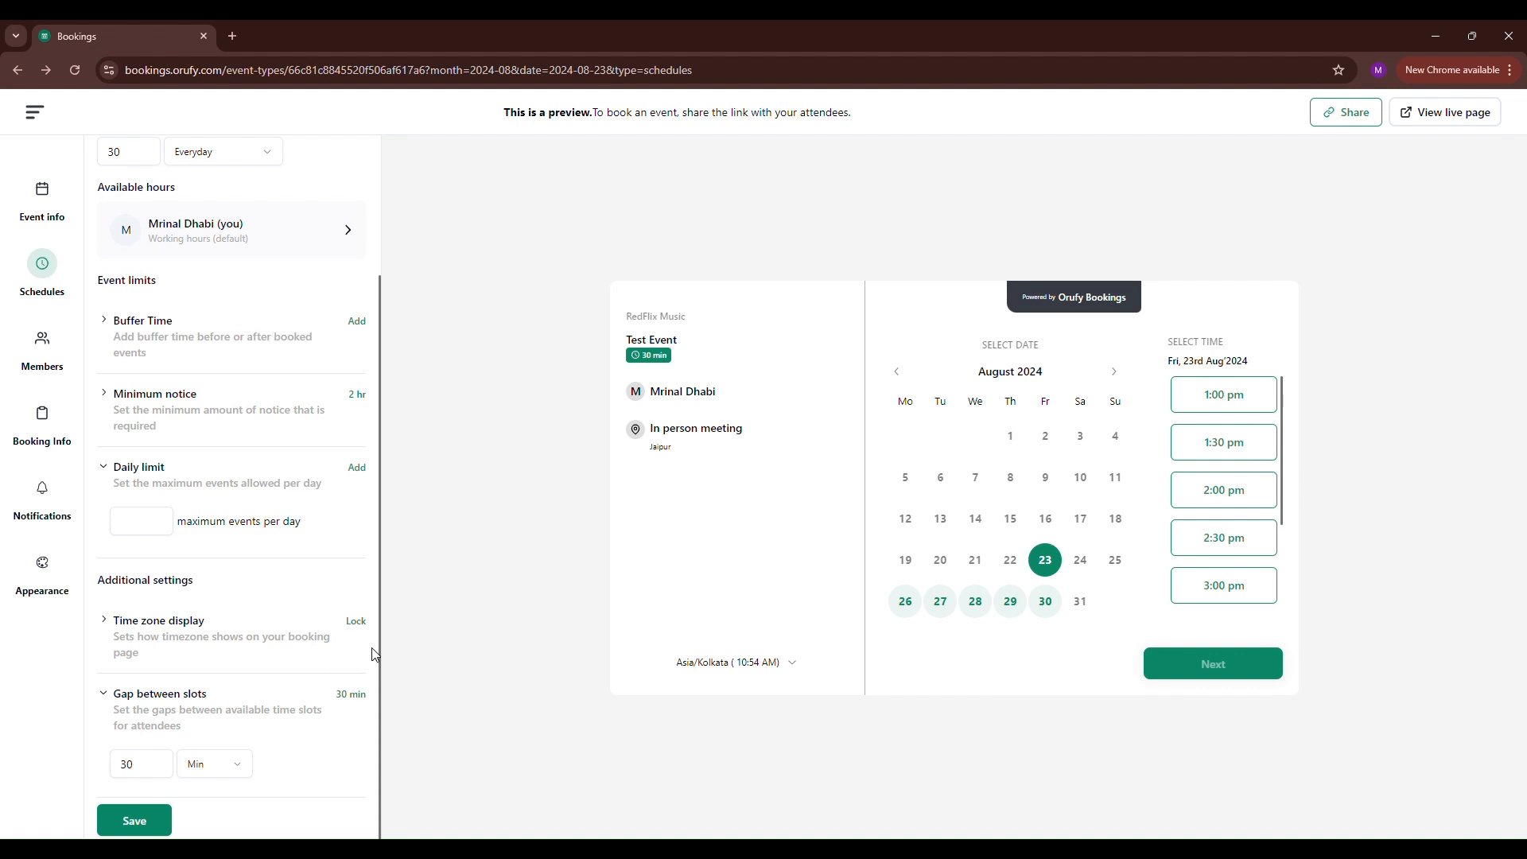
left_click(161, 765)
key("BackSpace")
key("BackSpace")
type("40")
key("BackSpace")
key("BackSpace")
type("10")
key("BackSpace")
key("BackSpace")
type("60")
key("BackSpace")
key("BackSpace")
Step: Open the members settings, try allowing attendees to add guests on and off, and save
left_click(44, 357)
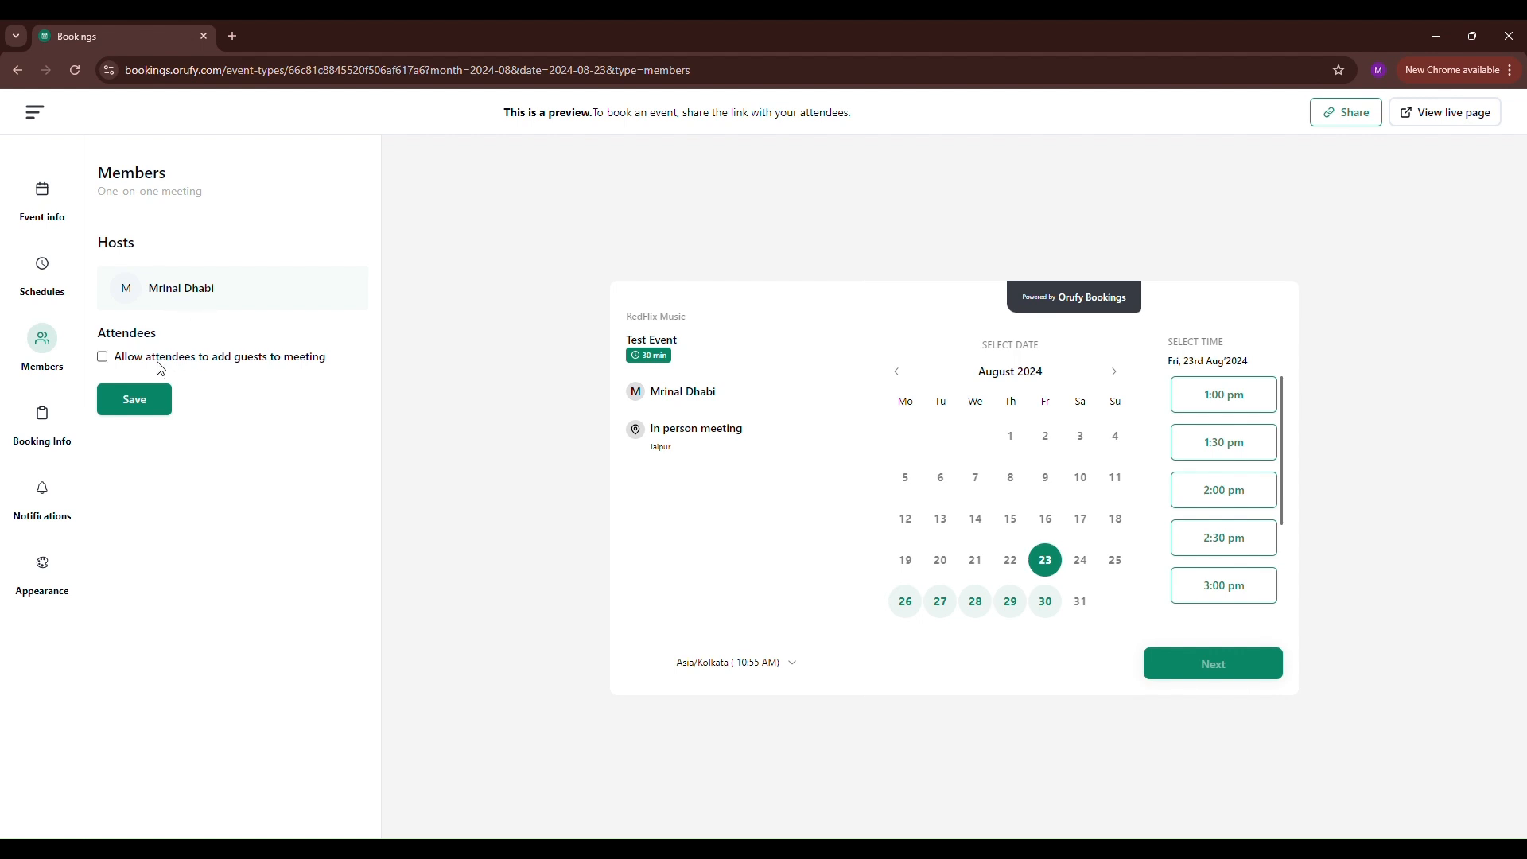
left_click(107, 362)
left_click(107, 362)
left_click(107, 362)
left_click(106, 361)
left_click(148, 406)
Step: Open the booking info and try replacing the ending of the access link with the host's name
left_click(52, 429)
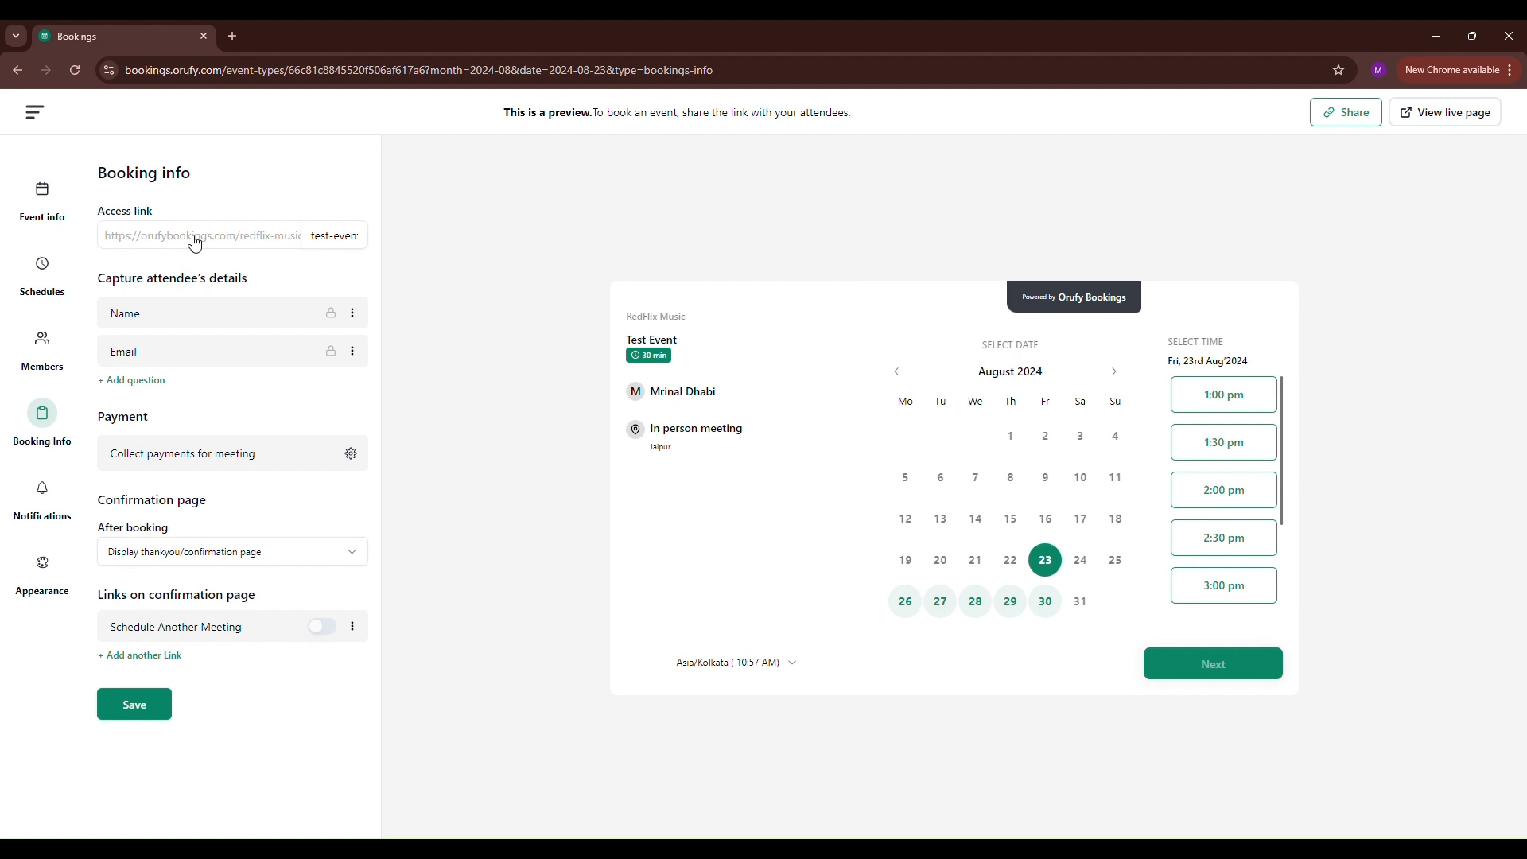
left_click_drag(311, 235, 358, 235)
key("BackSpace")
type("Dhabi")
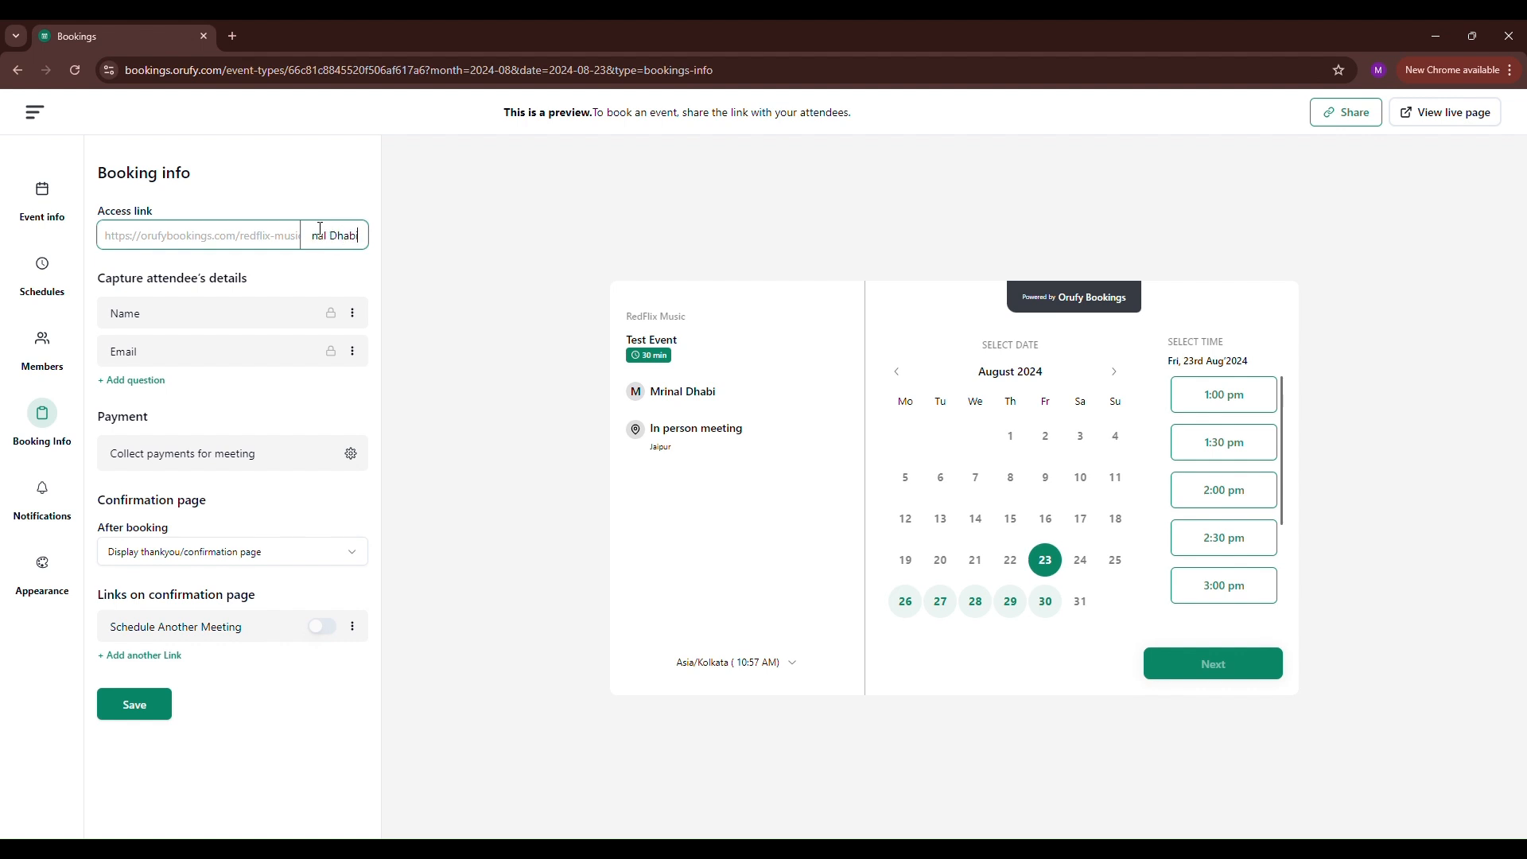
Step: Check the options available for the Name and Email attendee details
left_click(355, 313)
left_click(352, 311)
left_click(353, 354)
left_click(352, 352)
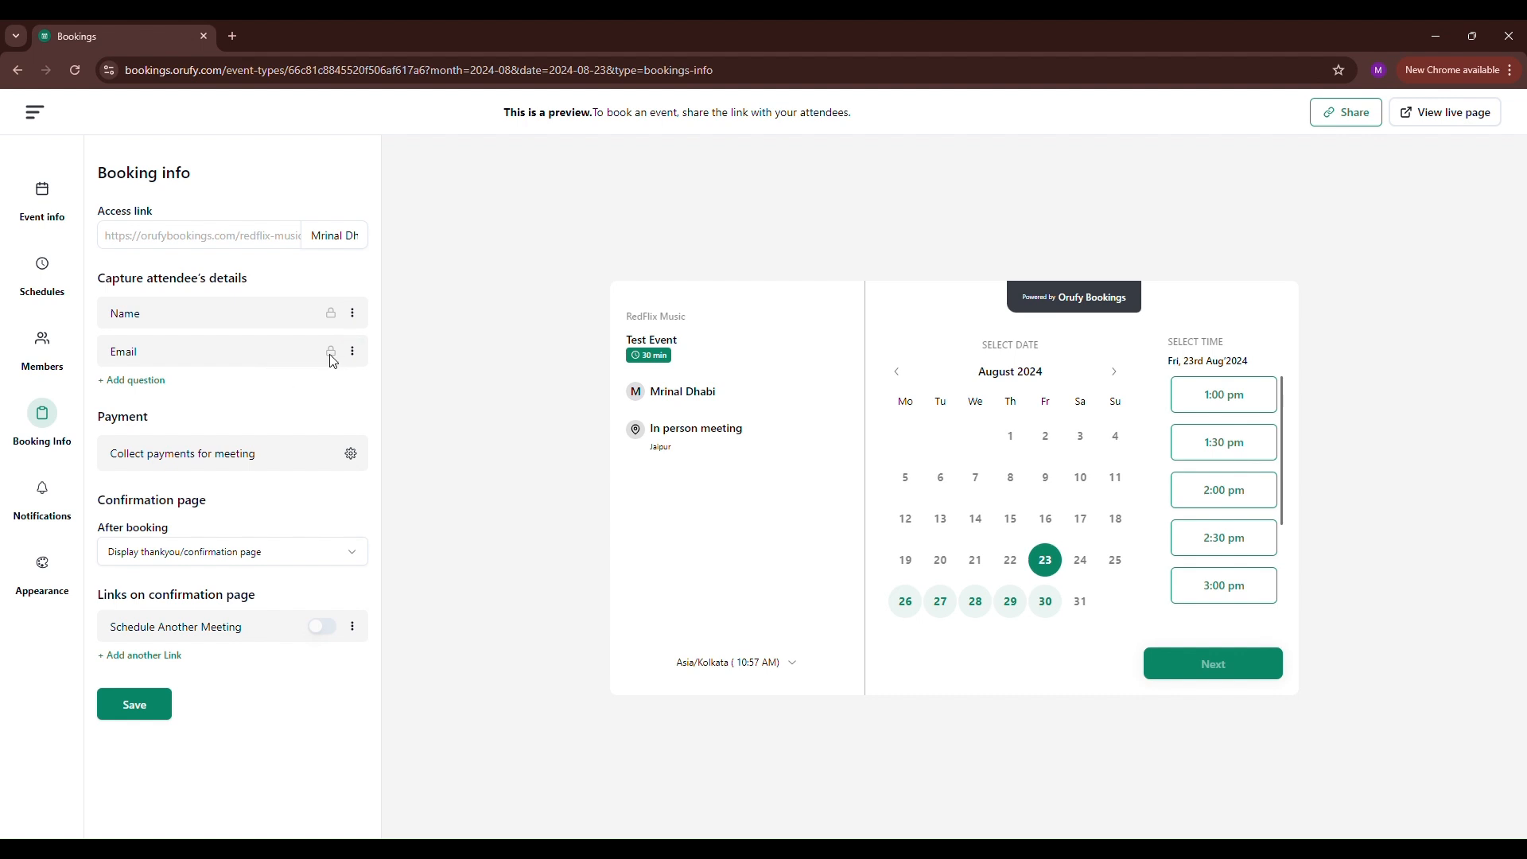
Step: Start a new attendee question named Phone Number, check its answer types, and discard it
left_click(144, 392)
left_click(652, 422)
type("Phone Number")
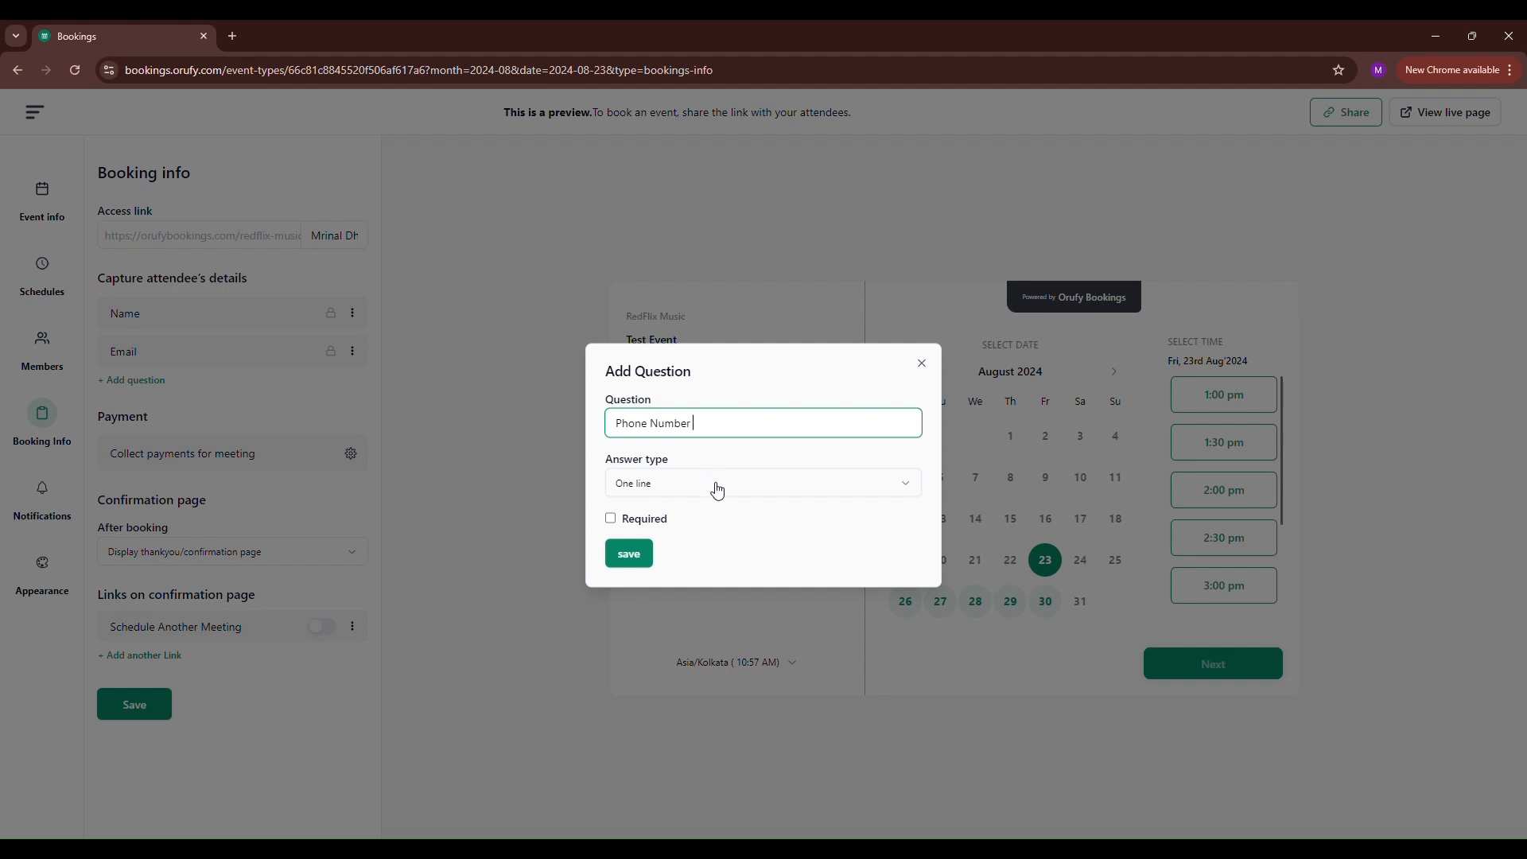
left_click(718, 490)
left_click(714, 482)
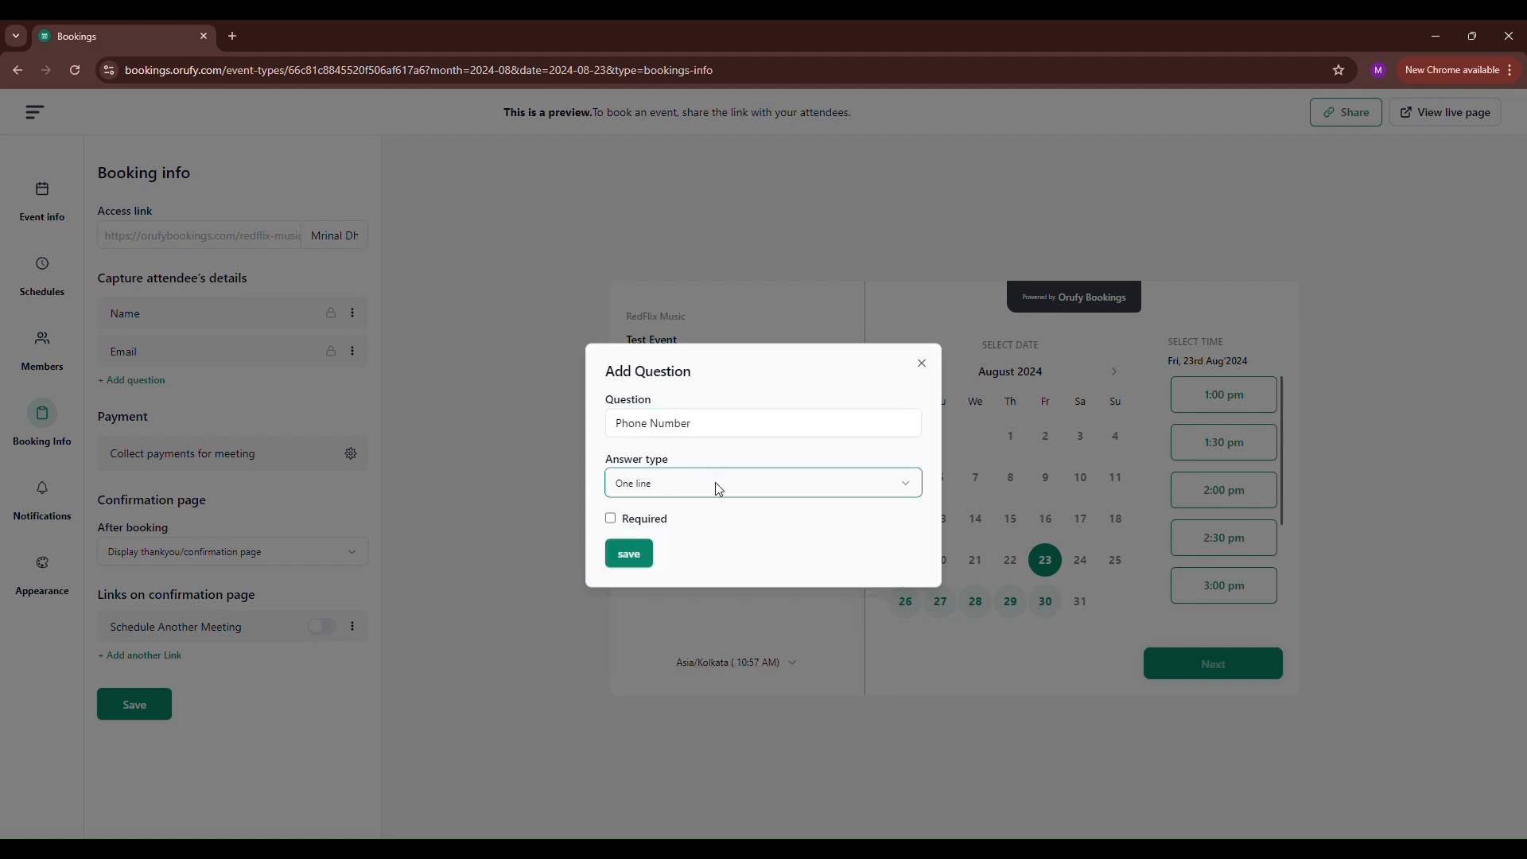
left_click(923, 363)
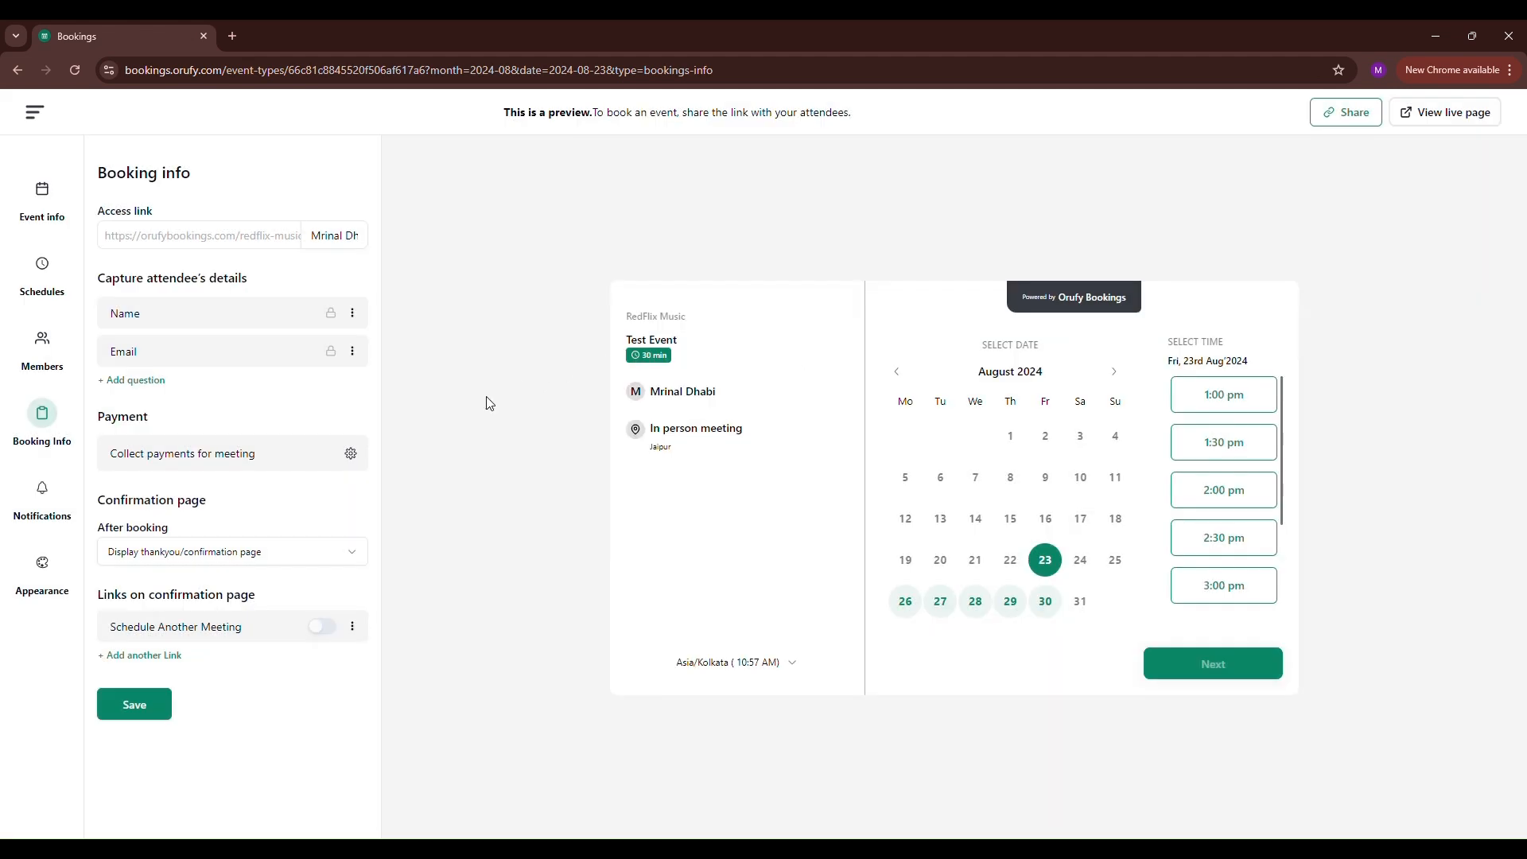
Step: Open the meeting's payment settings, try to enable payment collection, and return to the booking info
left_click(351, 455)
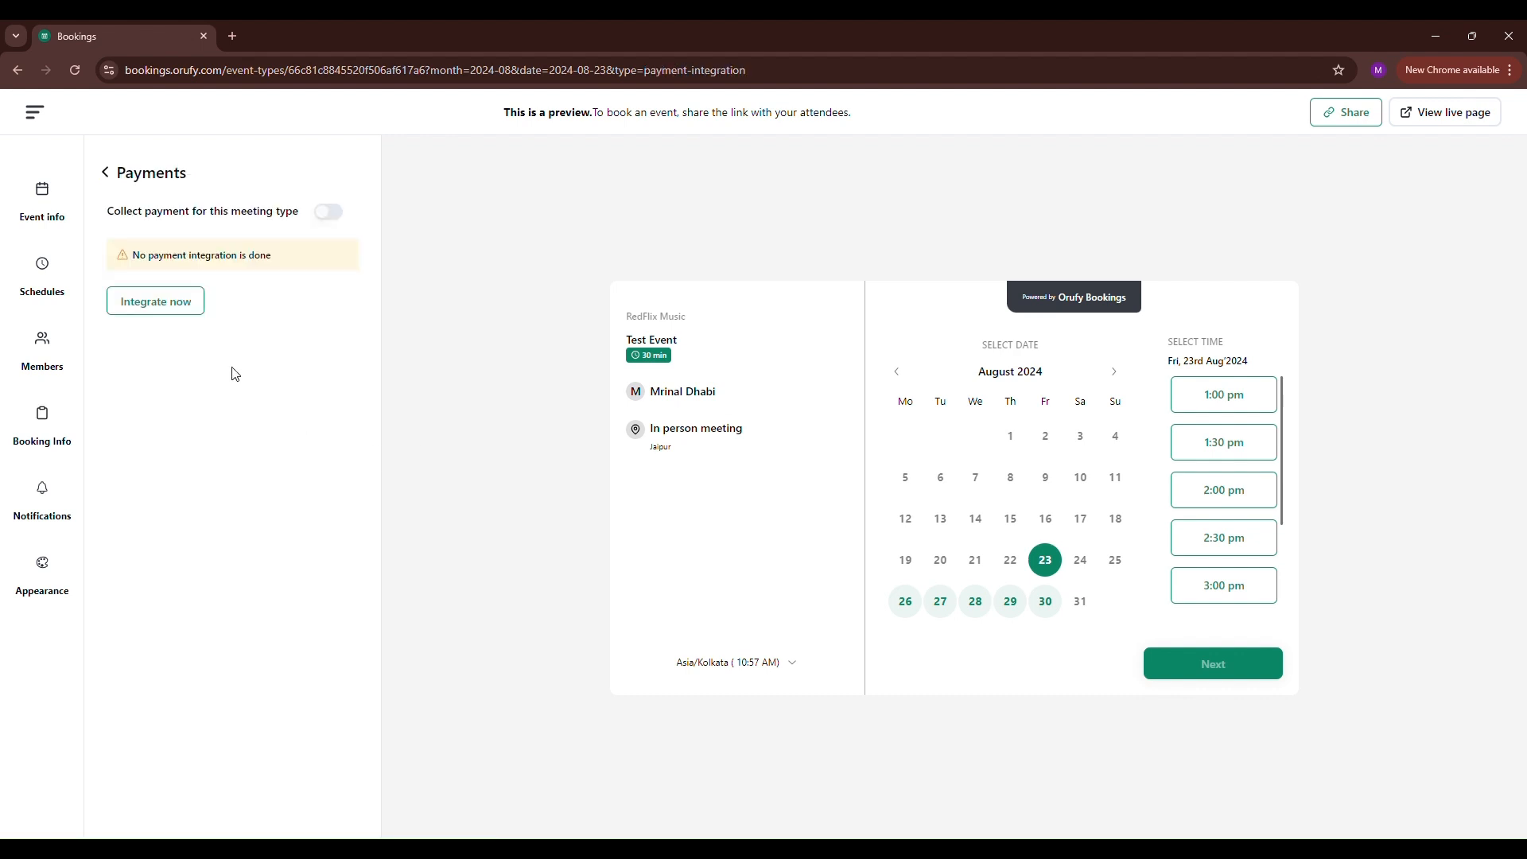
left_click(333, 220)
left_click(106, 173)
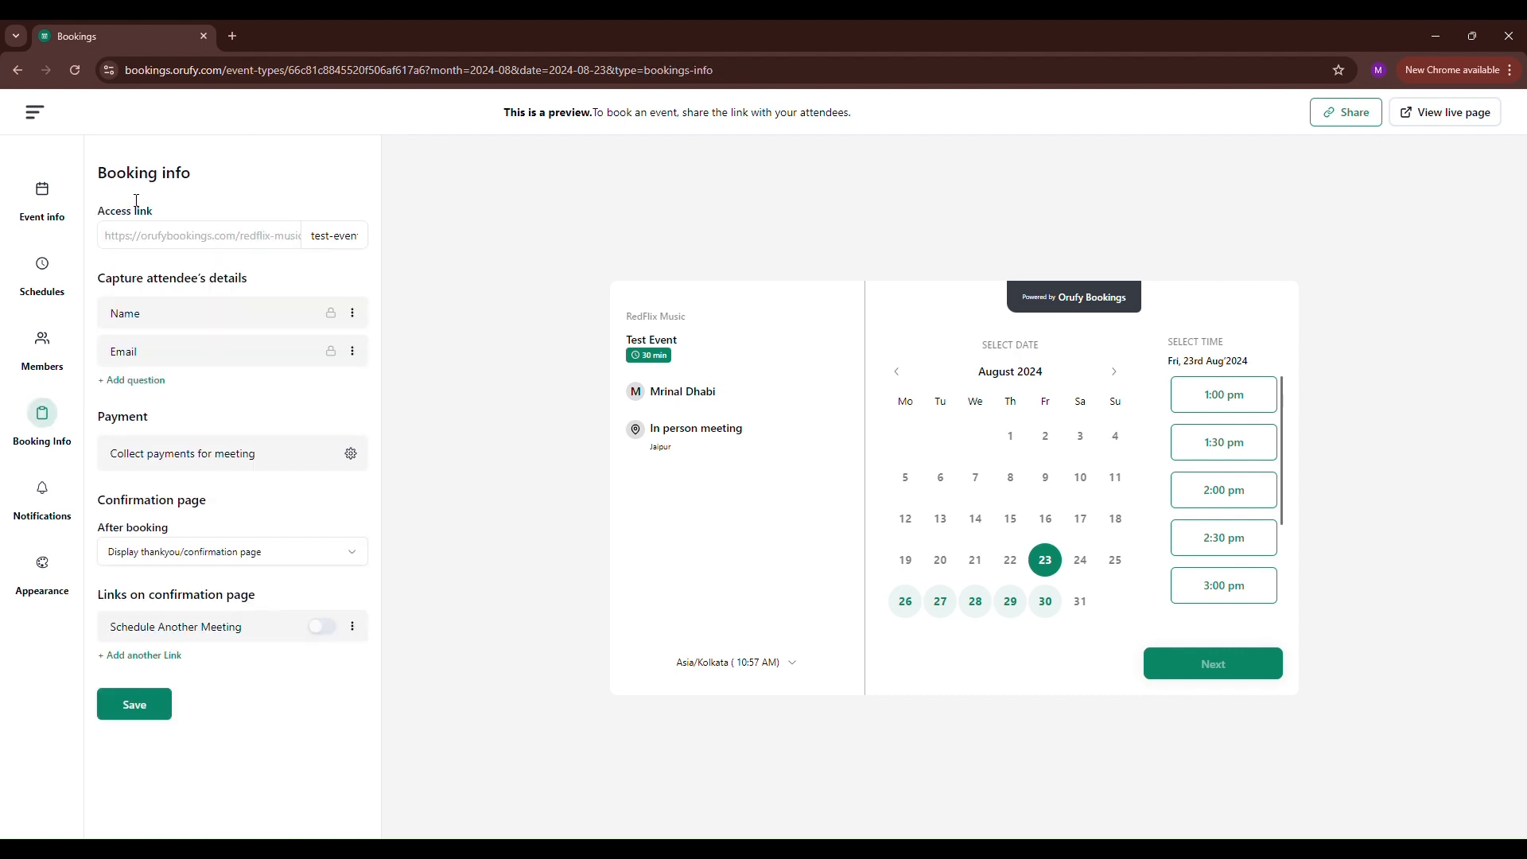
Step: Try redirecting to the external link qwerty.com after booking, clear it, and return to Display thankyou/confirmation page
left_click(275, 556)
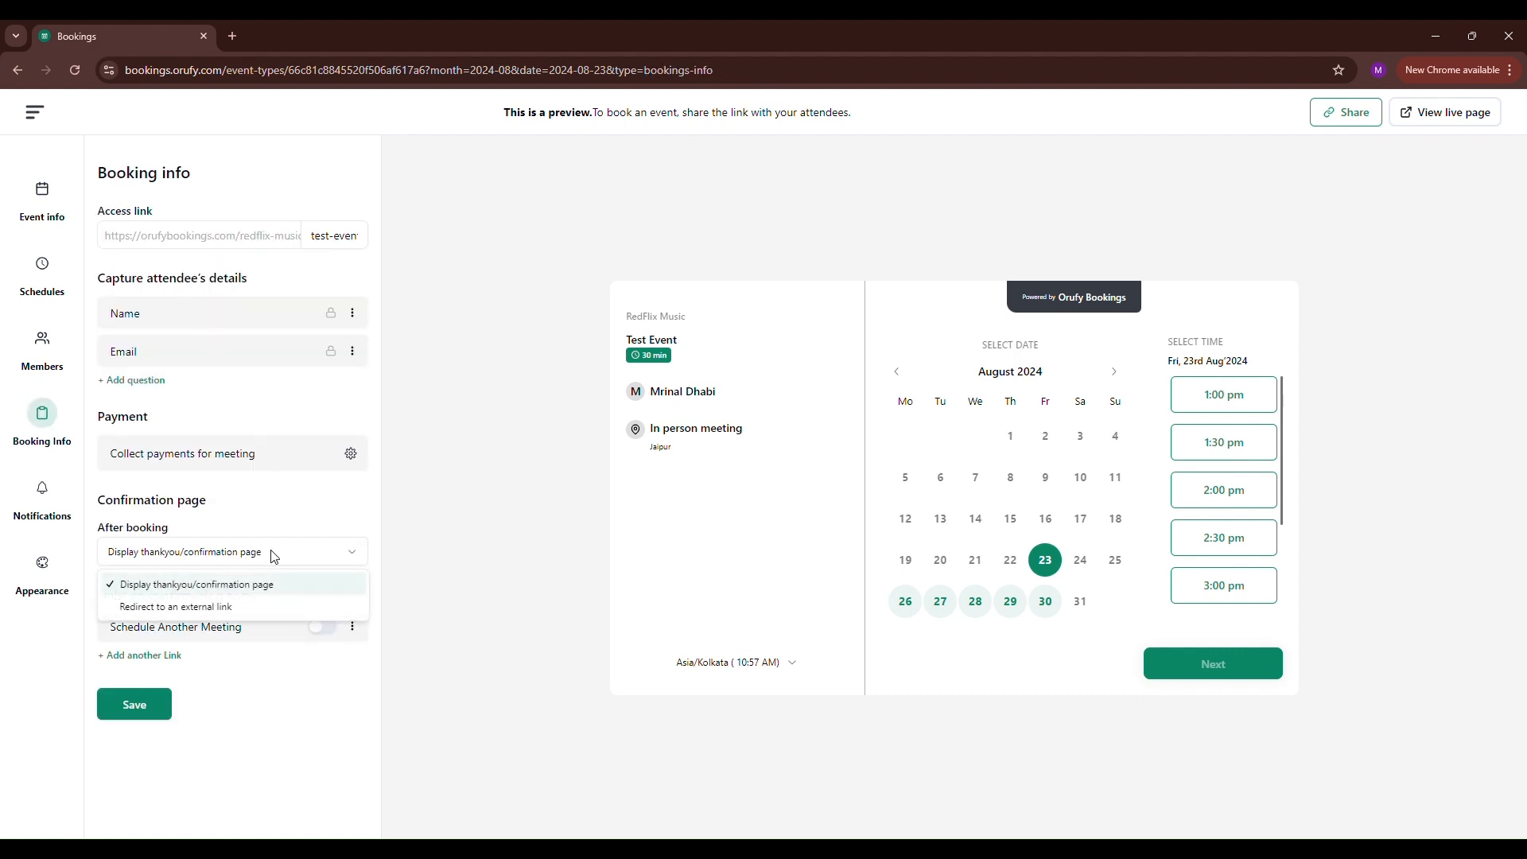
left_click(255, 606)
left_click(289, 613)
type("qwerty.com")
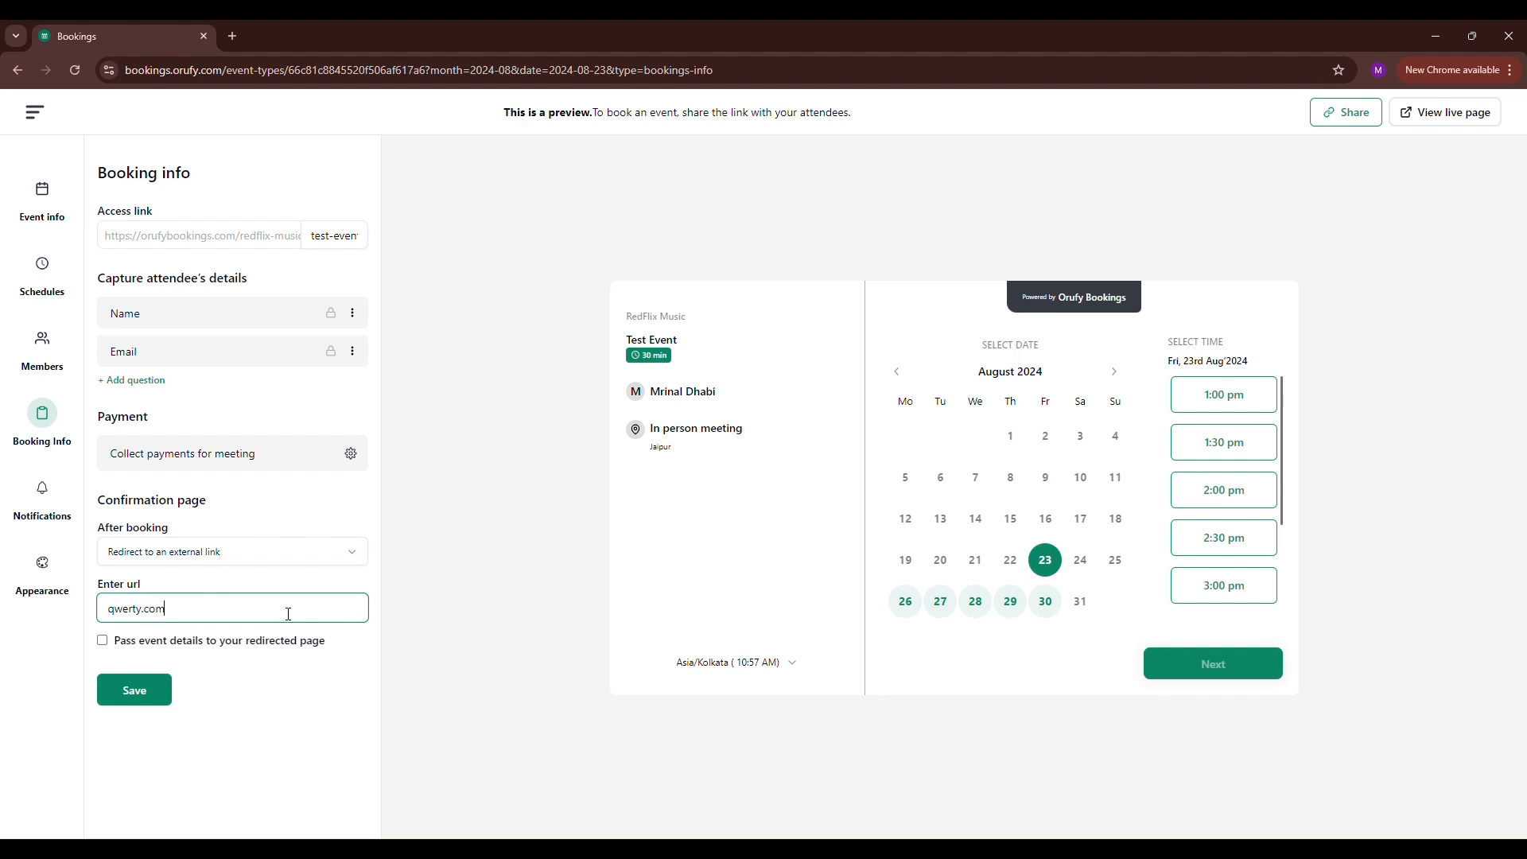
key("ctrl+a")
key("BackSpace")
left_click(247, 558)
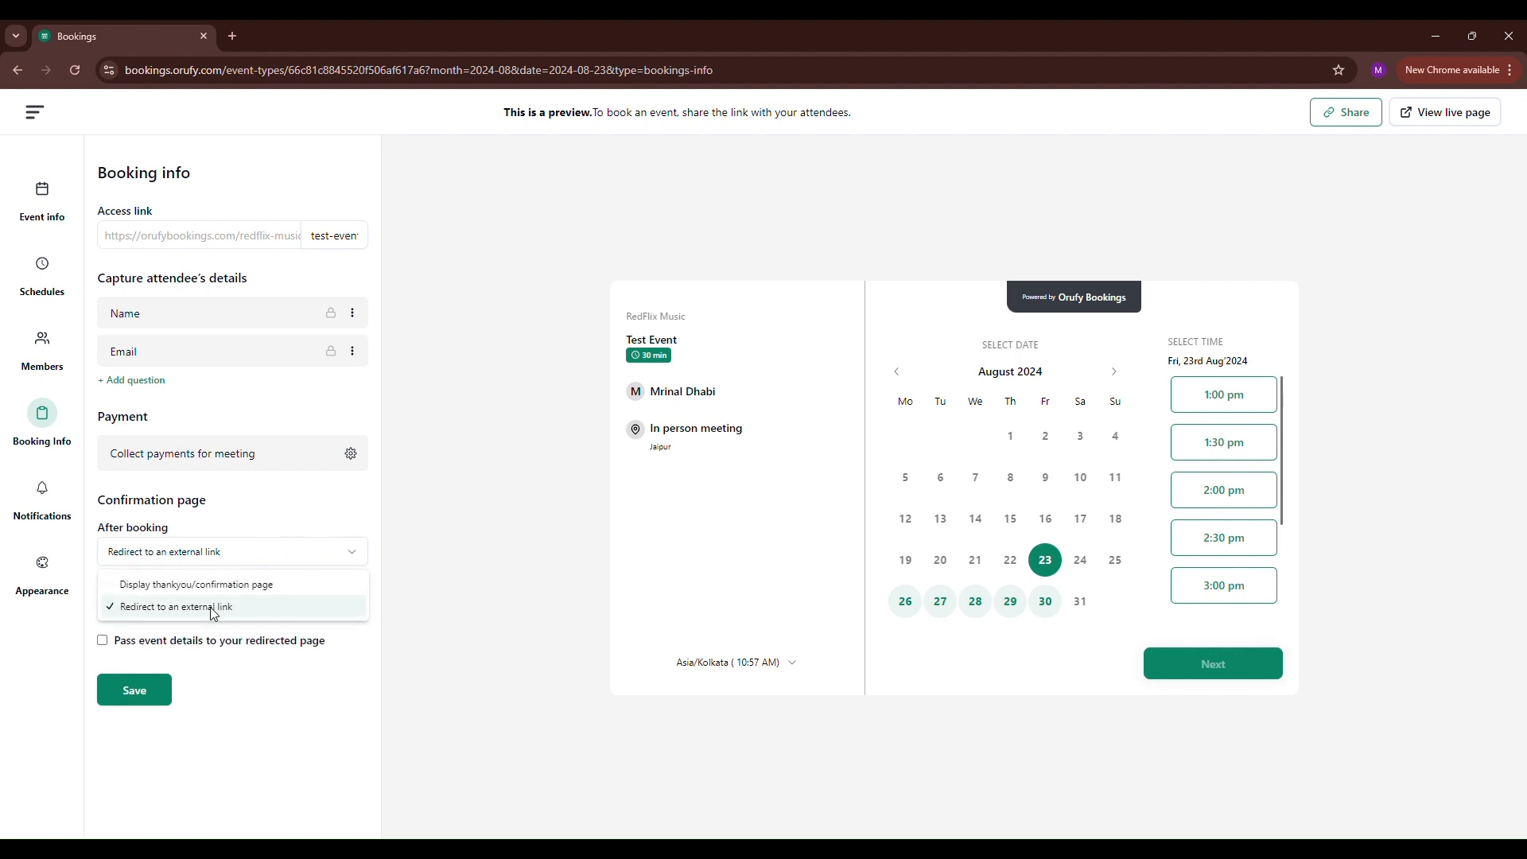
left_click(206, 589)
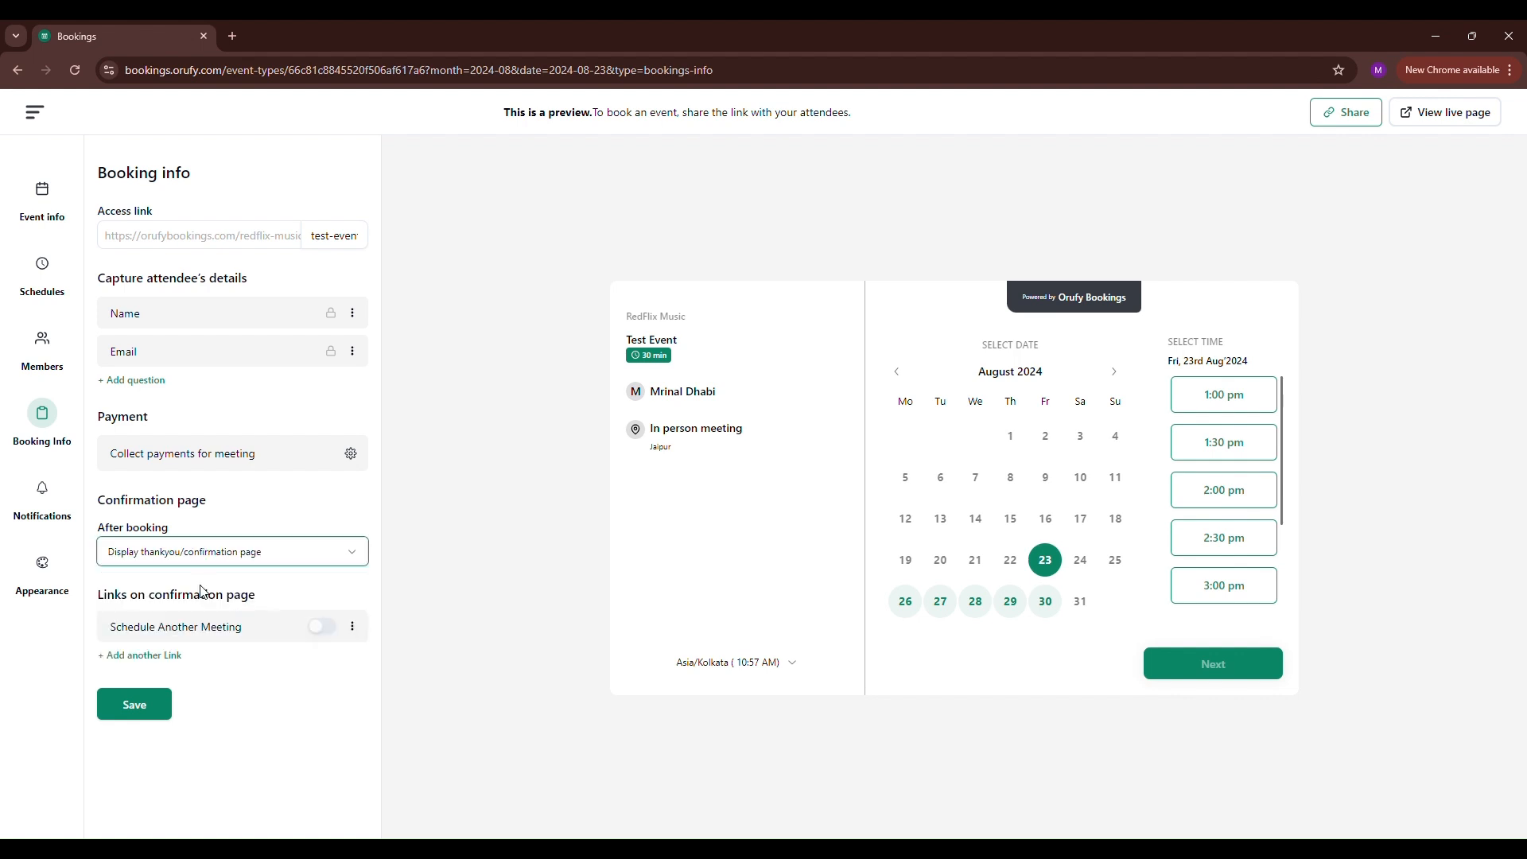
Step: Try the Schedule Another Meeting link on and off for the confirmation page and check its options
left_click(328, 629)
left_click(331, 630)
left_click(332, 632)
left_click(332, 632)
left_click(354, 629)
left_click(355, 629)
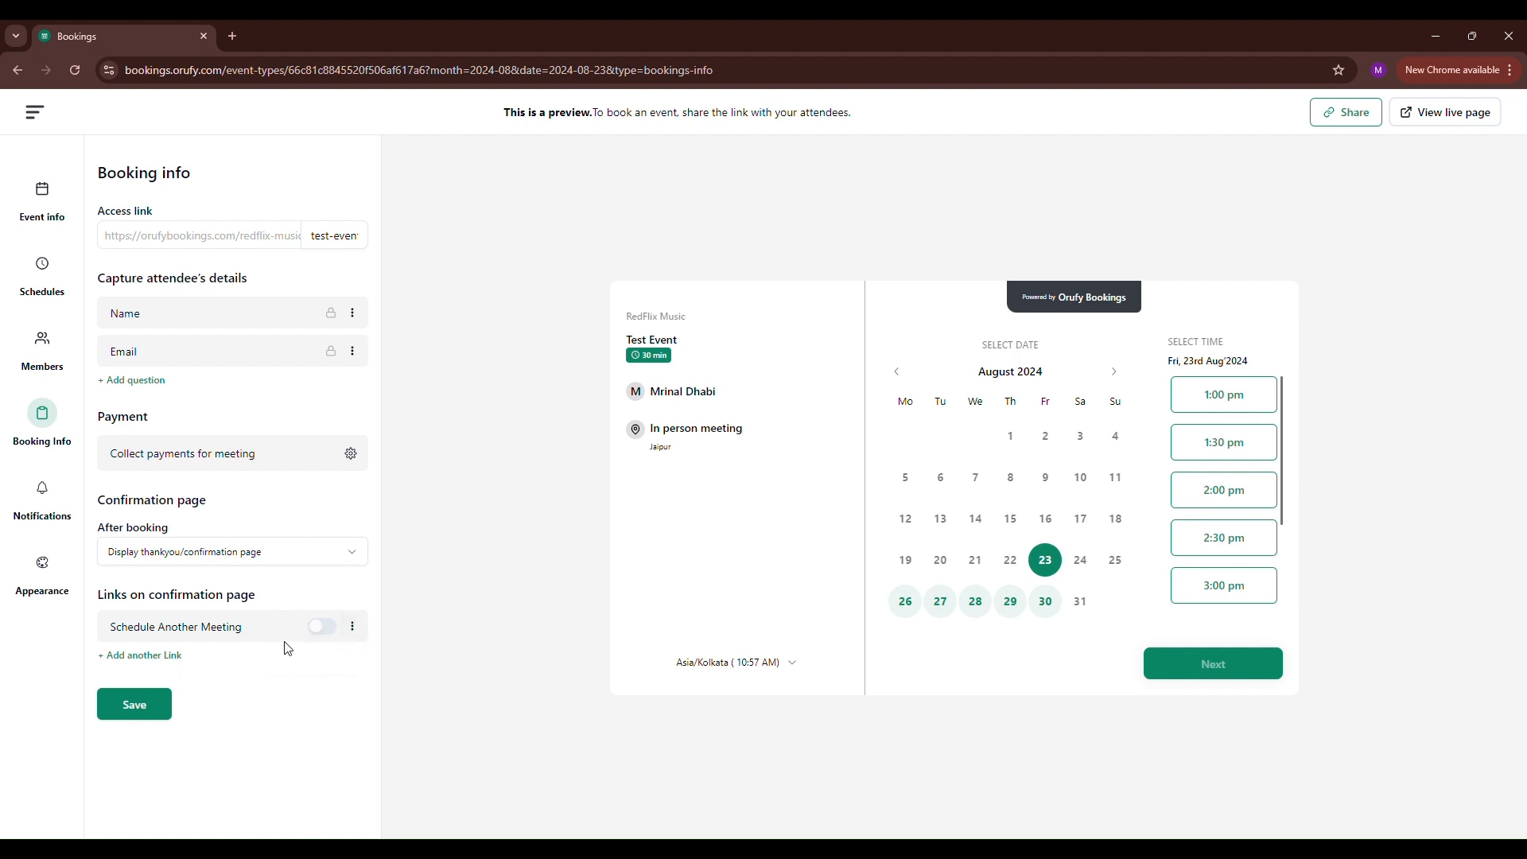
left_click(322, 635)
left_click(323, 636)
Step: Check the name and URL settings for adding another confirmation page link, cancel it, and save the booking info
left_click(177, 659)
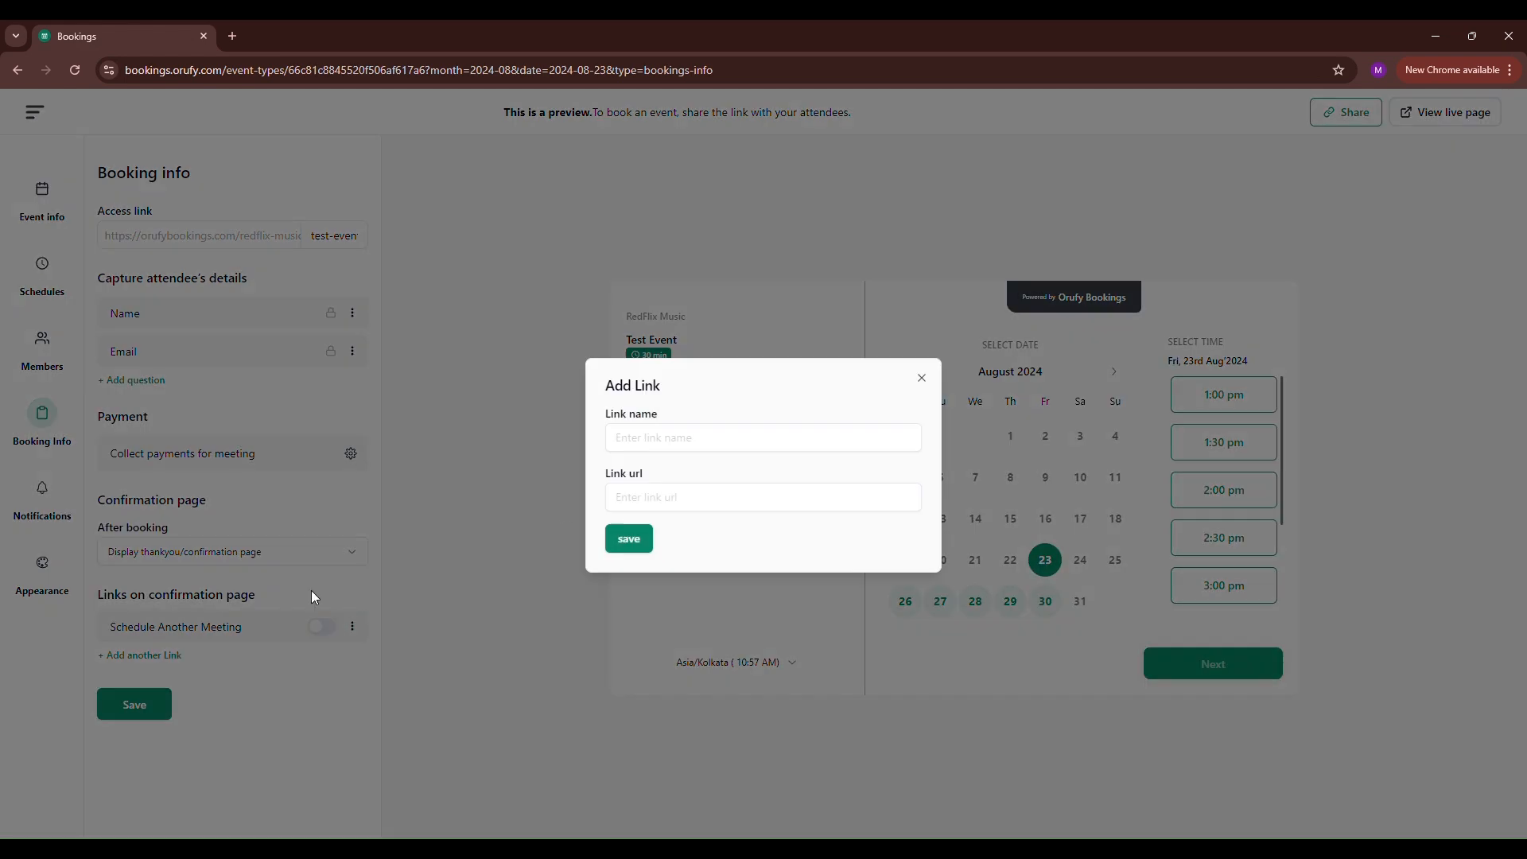
left_click(650, 439)
left_click(636, 498)
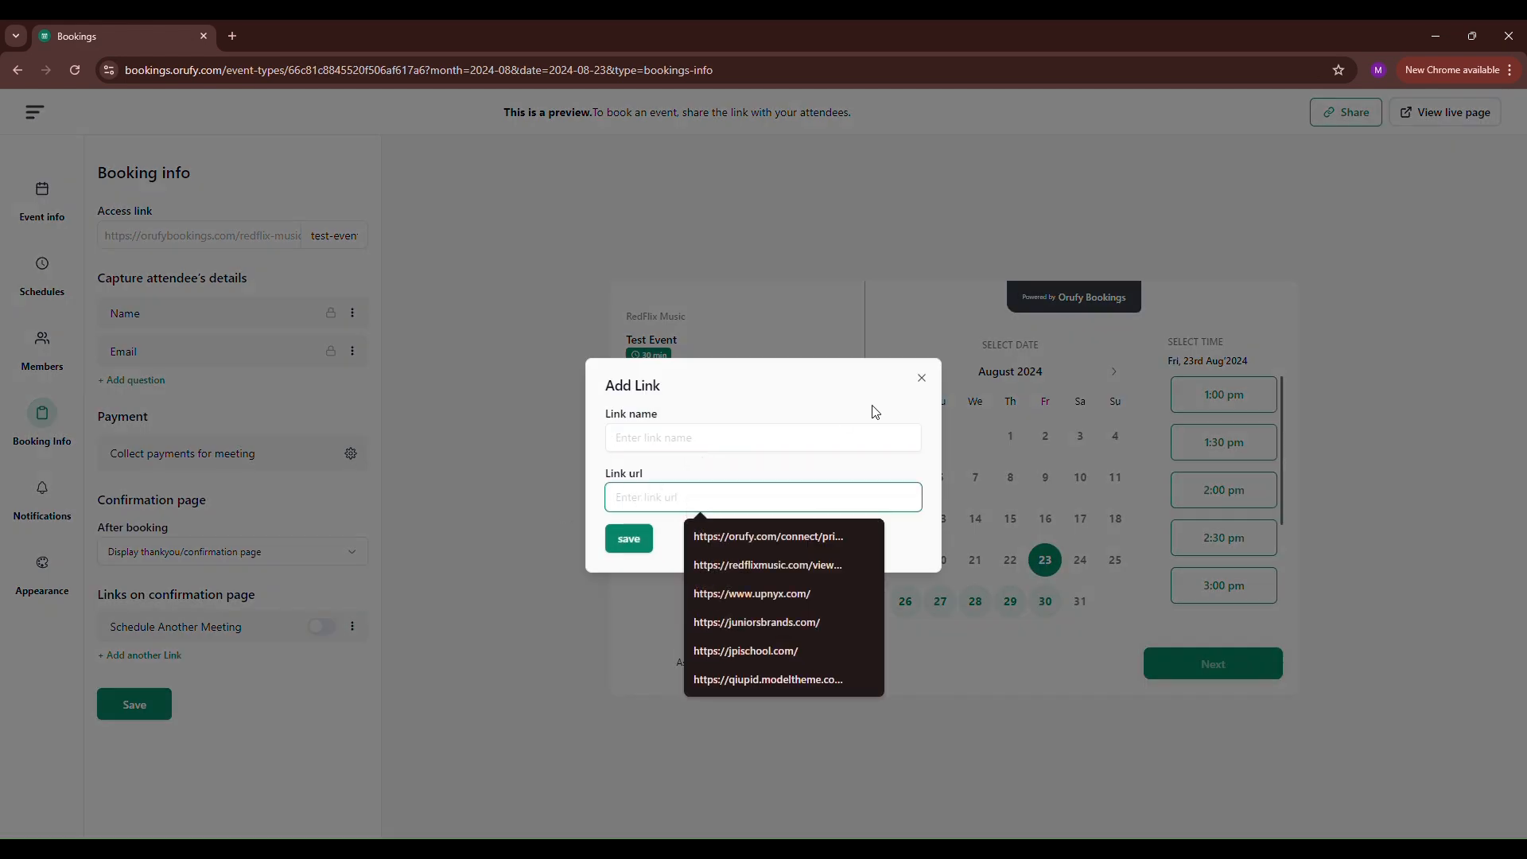
left_click(921, 379)
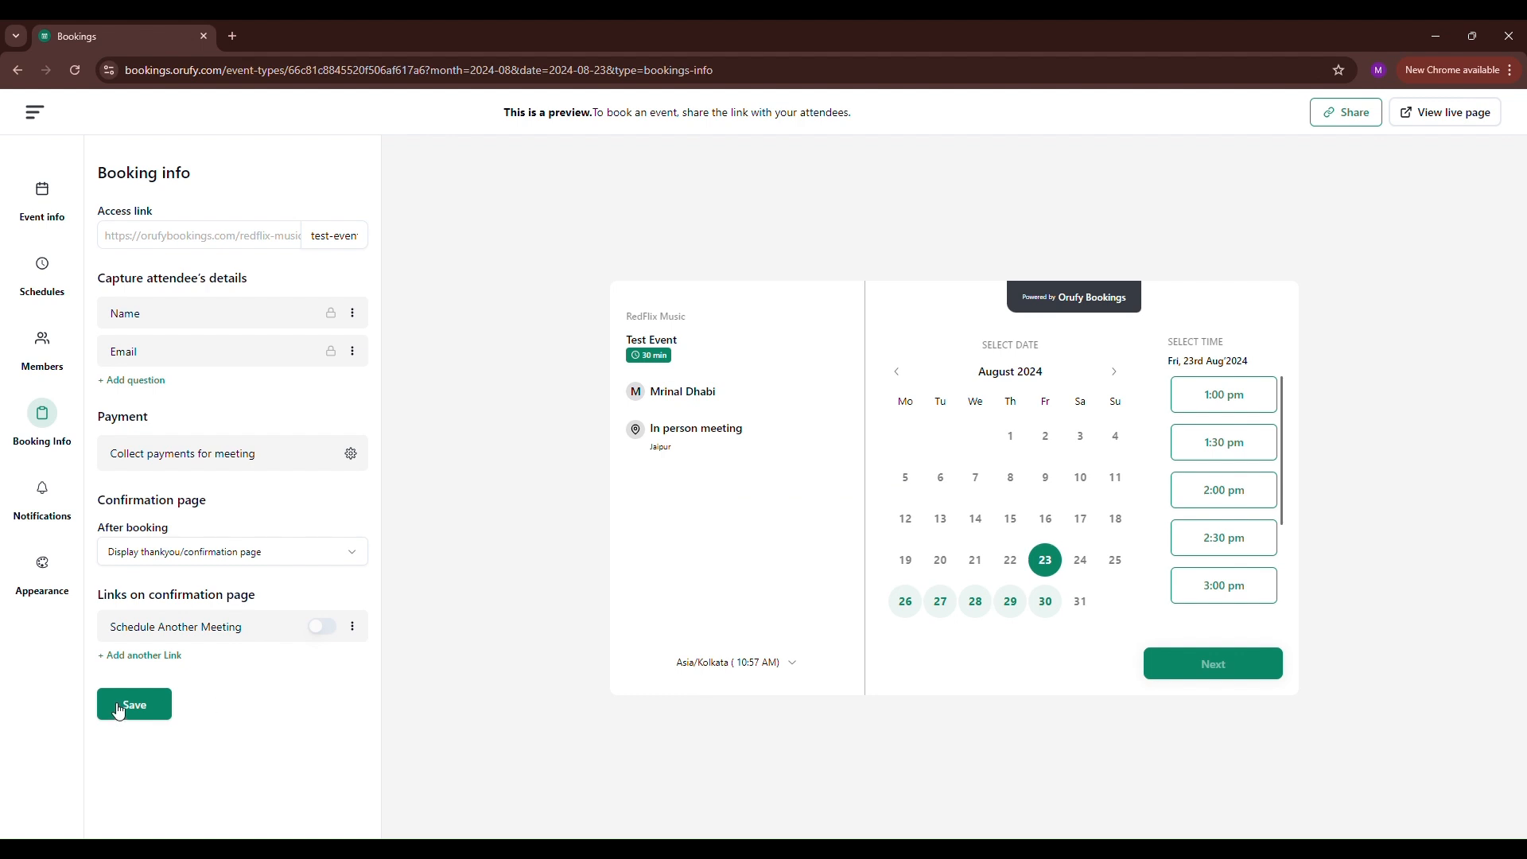
left_click(120, 709)
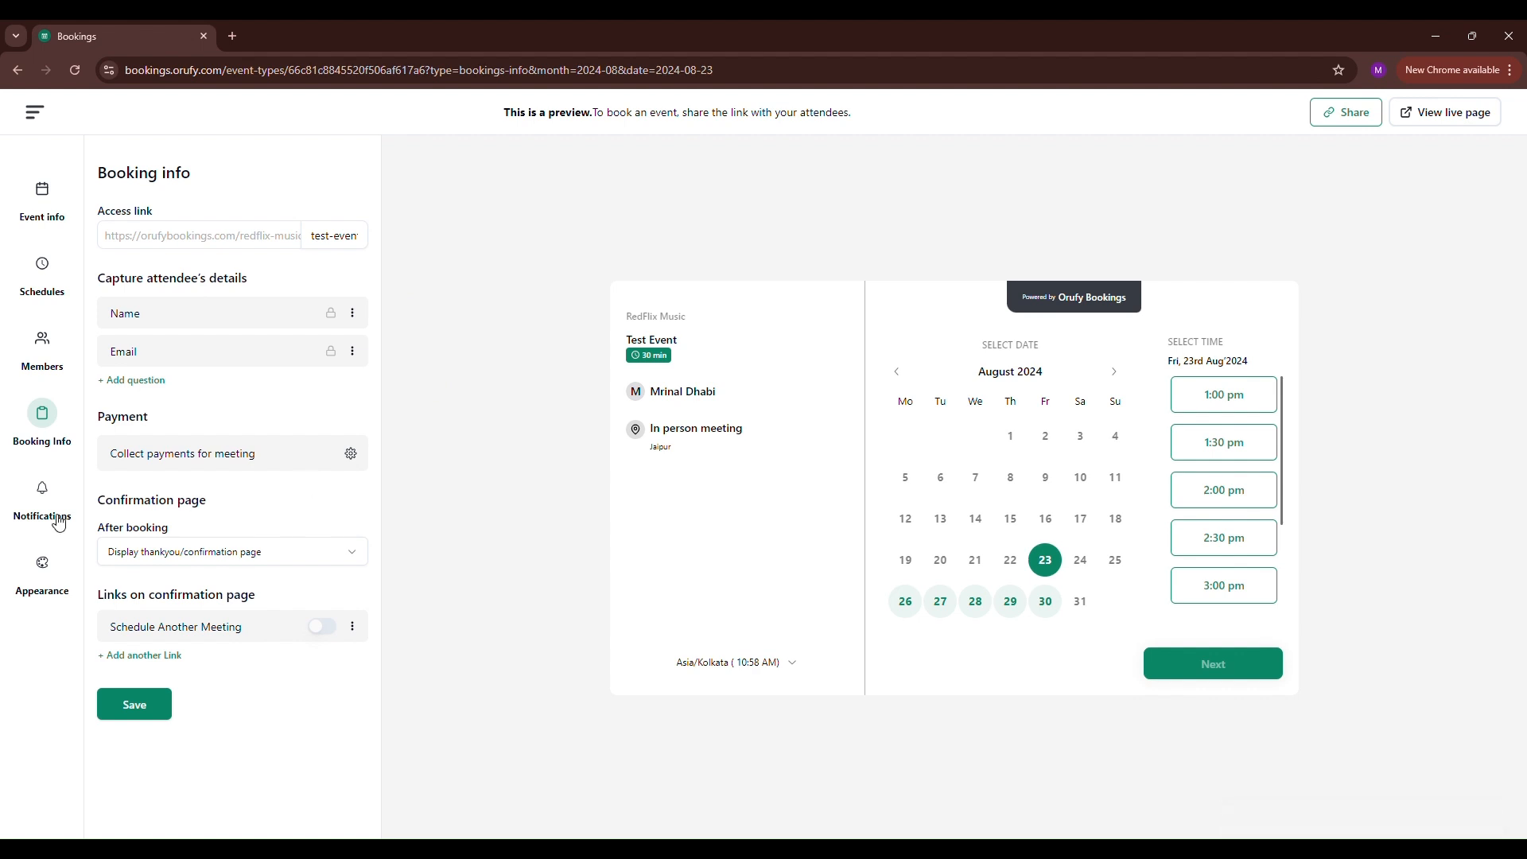
Step: Open the notification settings, try Email invitation as the invitation type, and return it to Calendar invitation
left_click(43, 497)
left_click(246, 269)
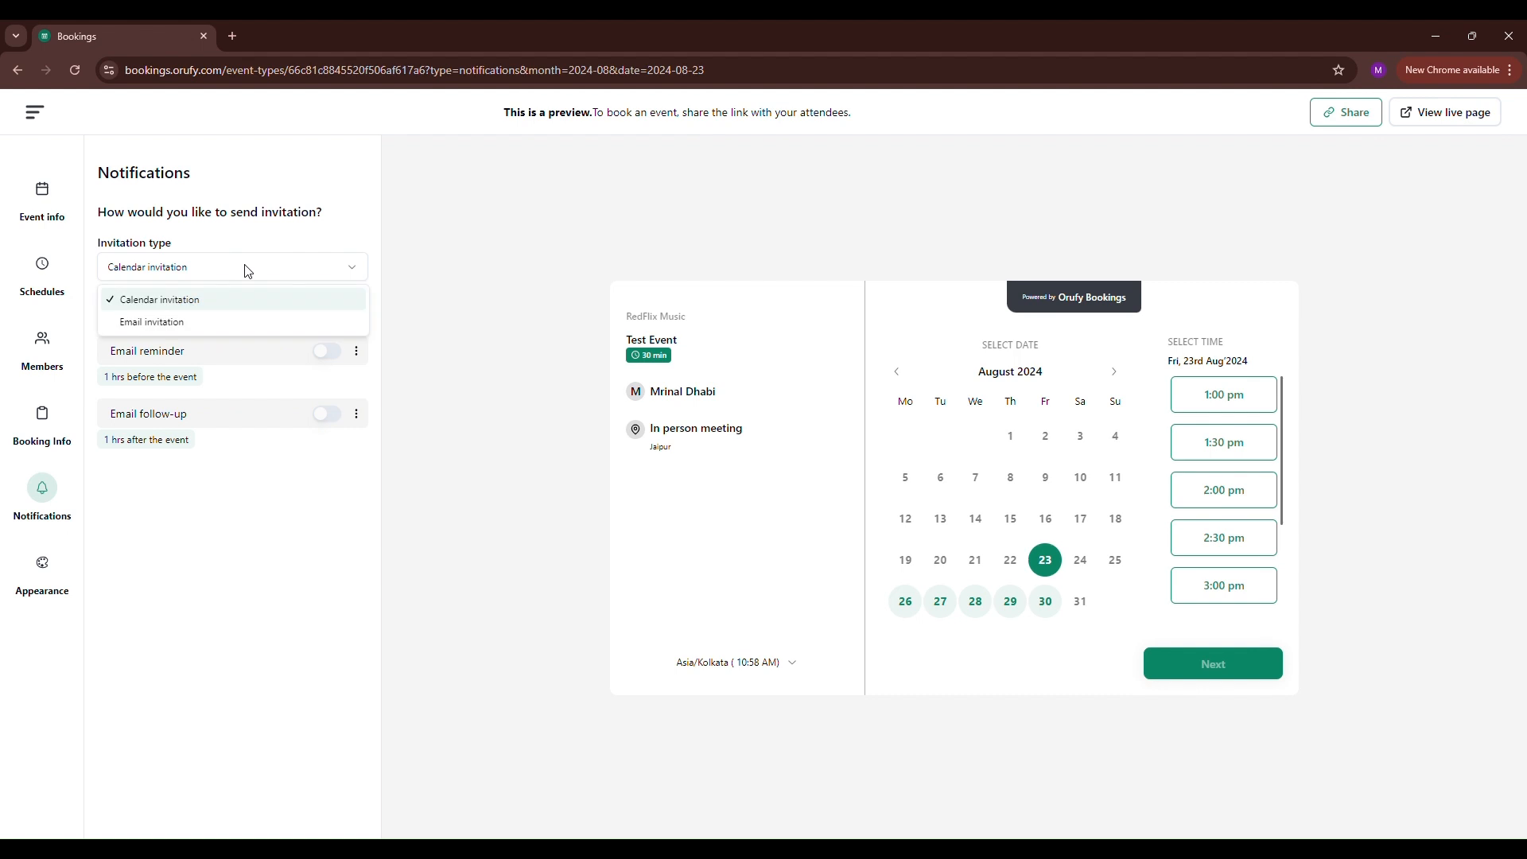
left_click(179, 323)
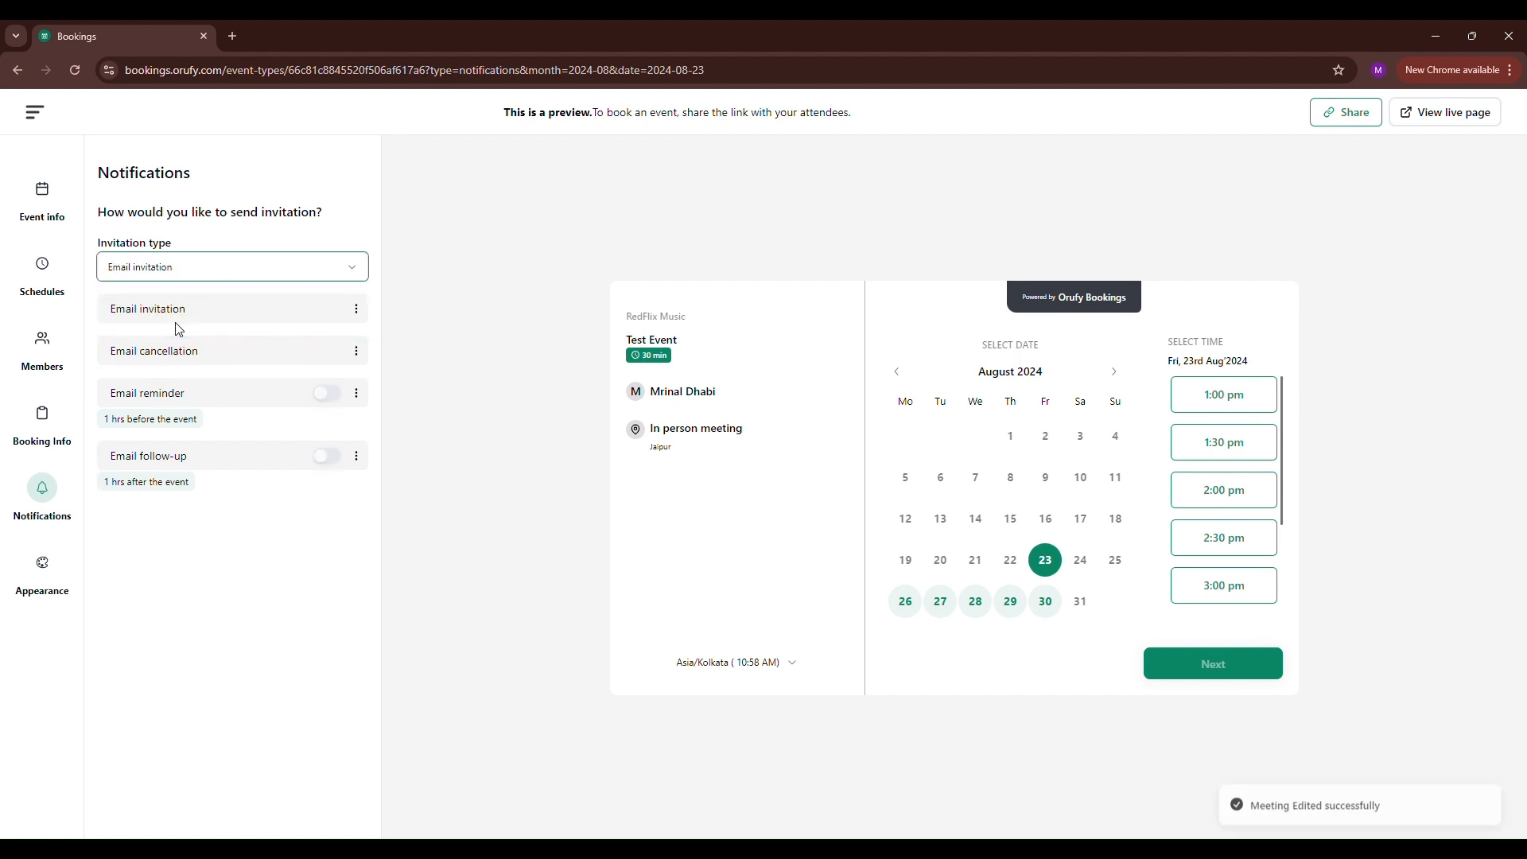
left_click(246, 273)
left_click(242, 298)
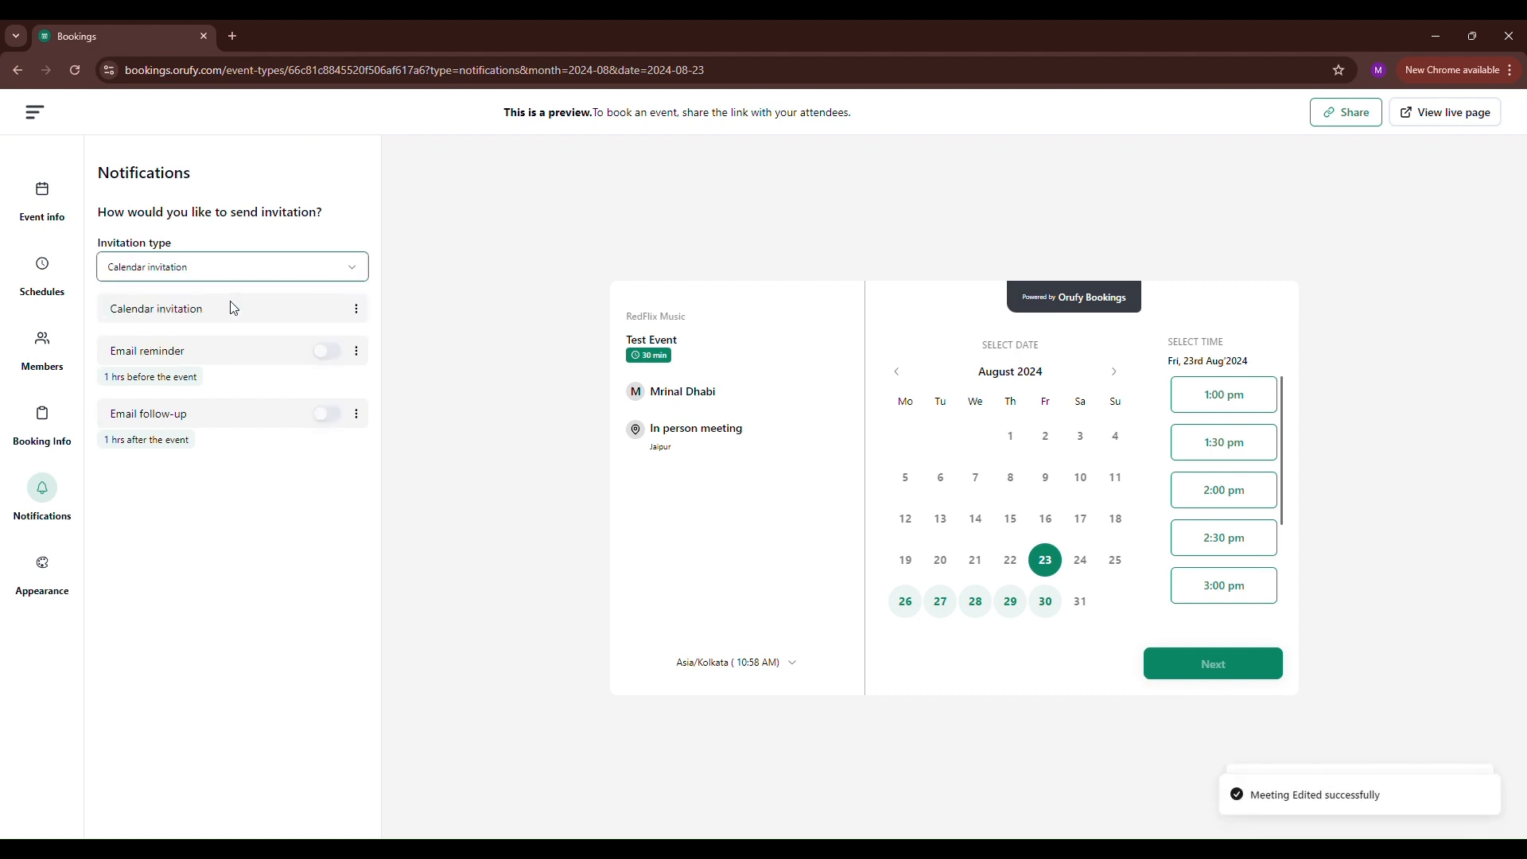
left_click(230, 272)
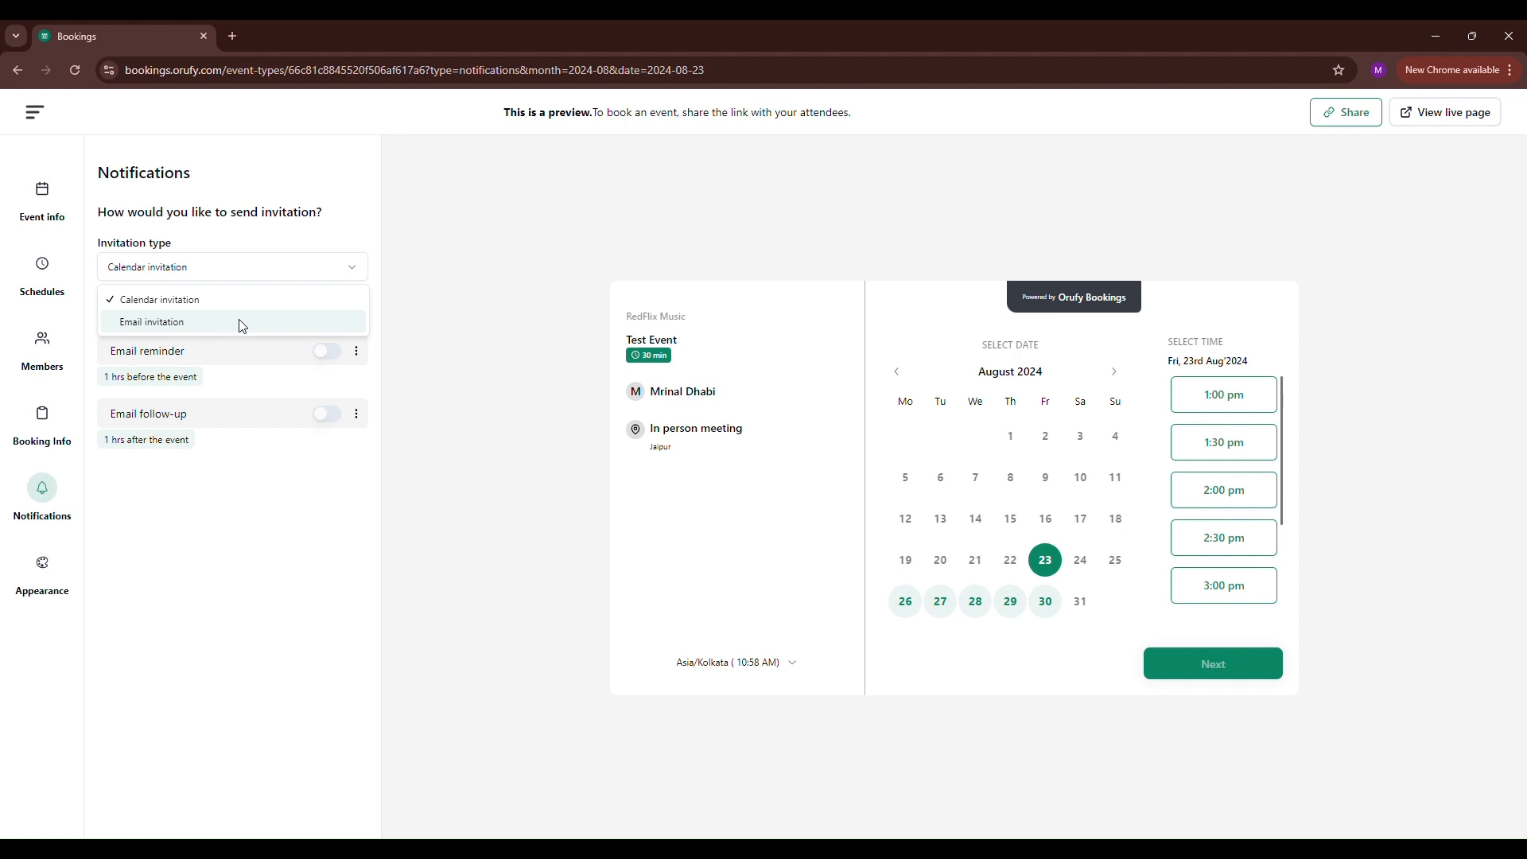
left_click(333, 267)
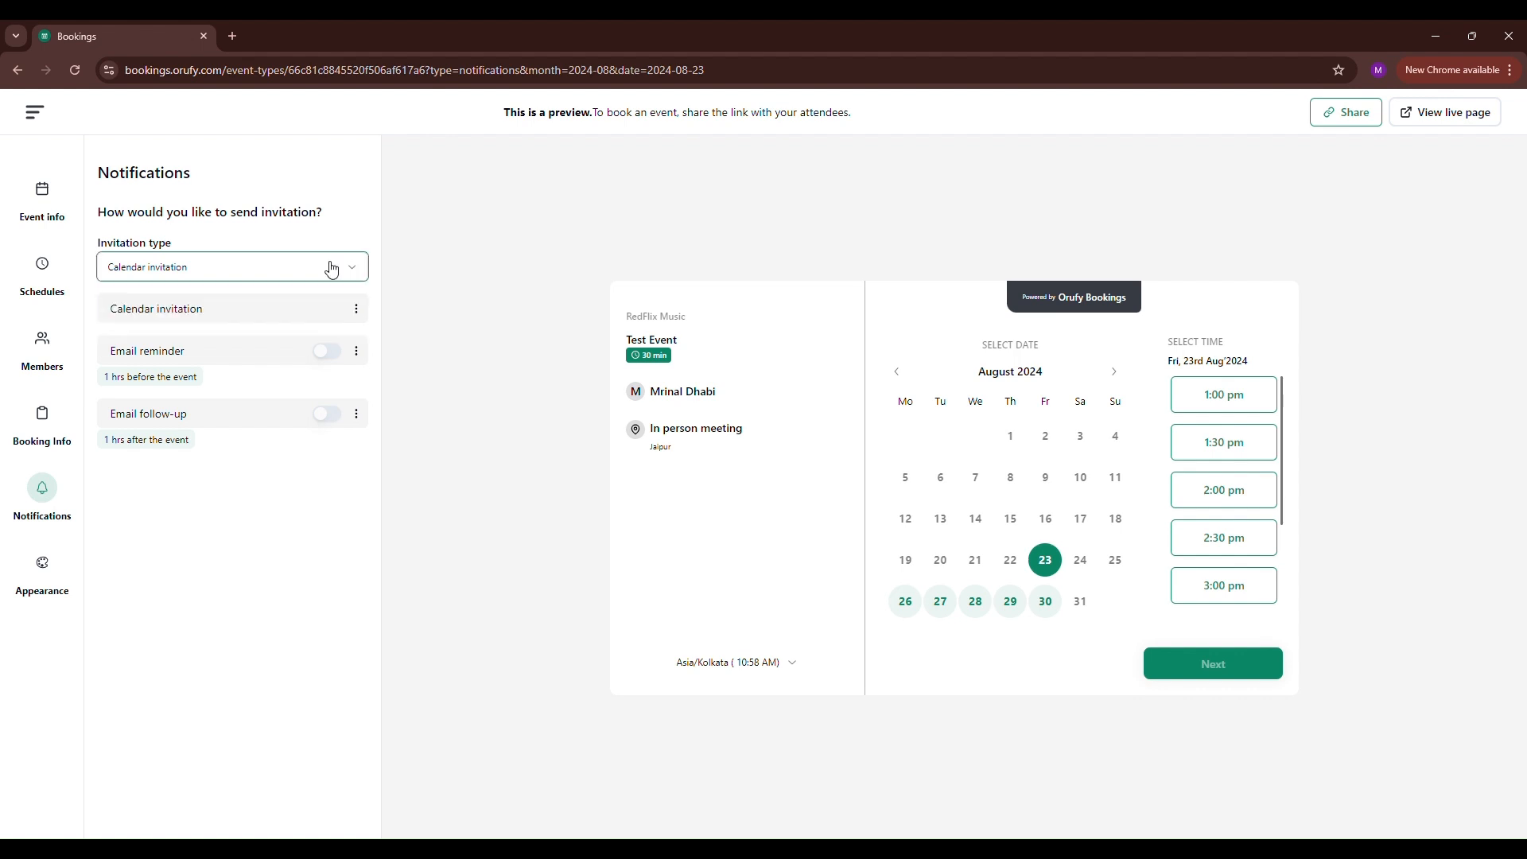
left_click(332, 267)
Step: Open the calendar invitation template for editing
double_click(357, 350)
left_click(356, 309)
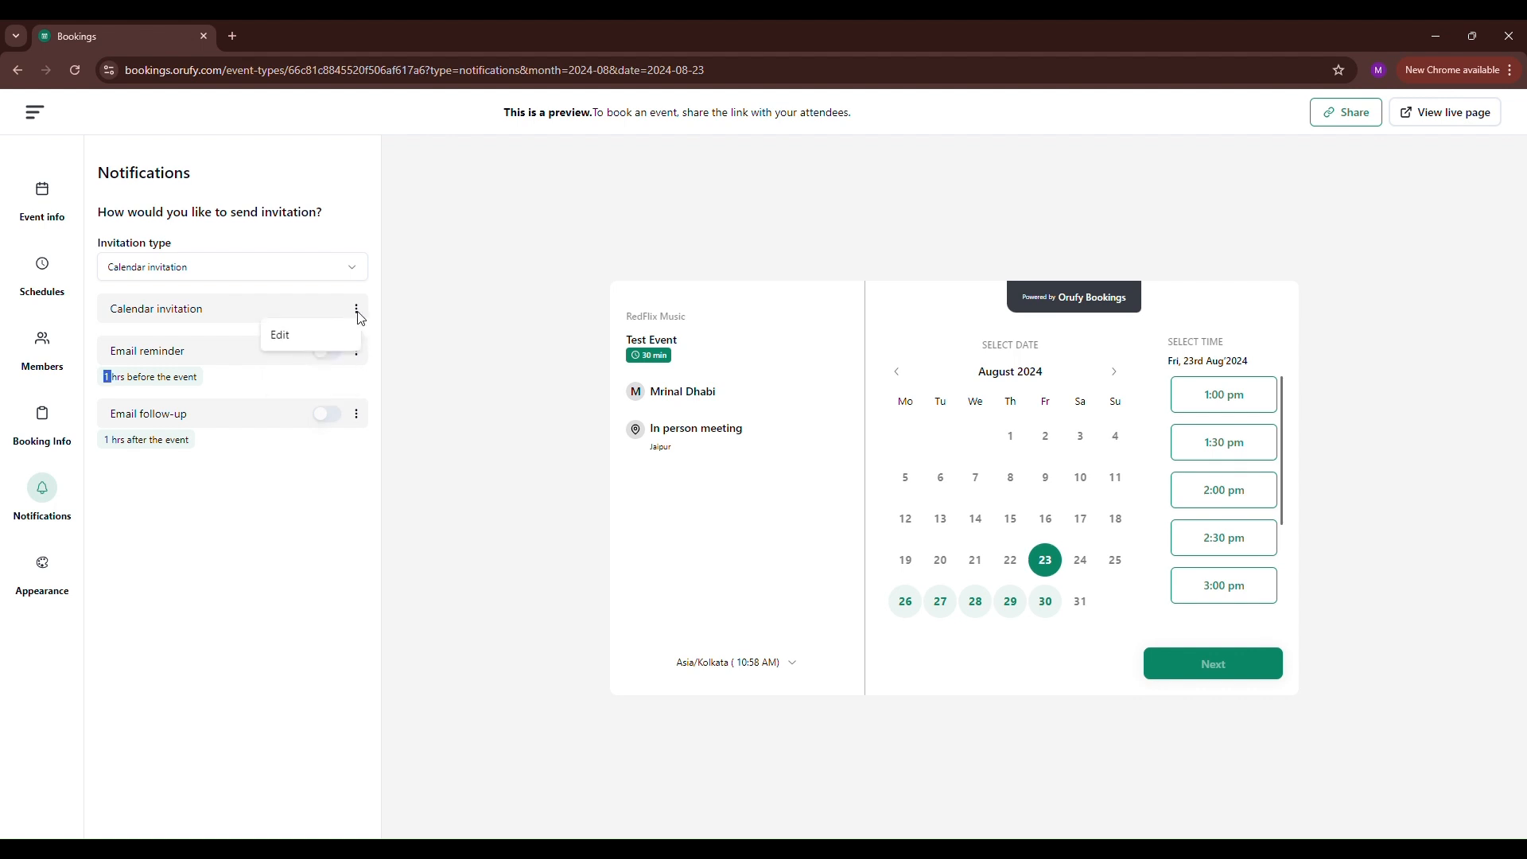
left_click(307, 335)
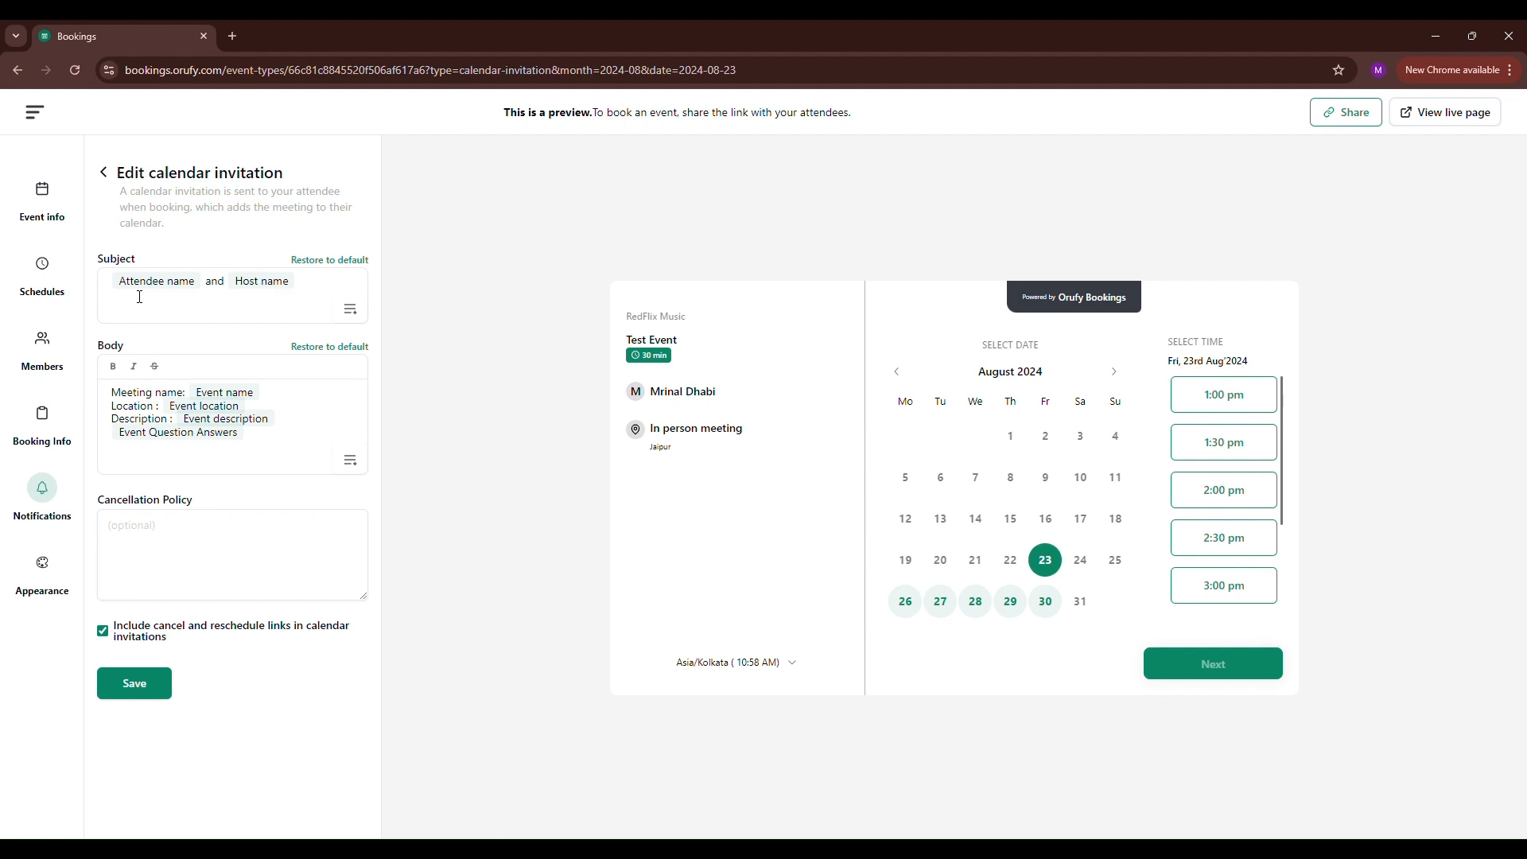
Step: Review the calendar invitation's body and cancellation policy, save the template, and return to the notification settings
left_click_drag(112, 392, 251, 444)
left_click(251, 443)
left_click(234, 580)
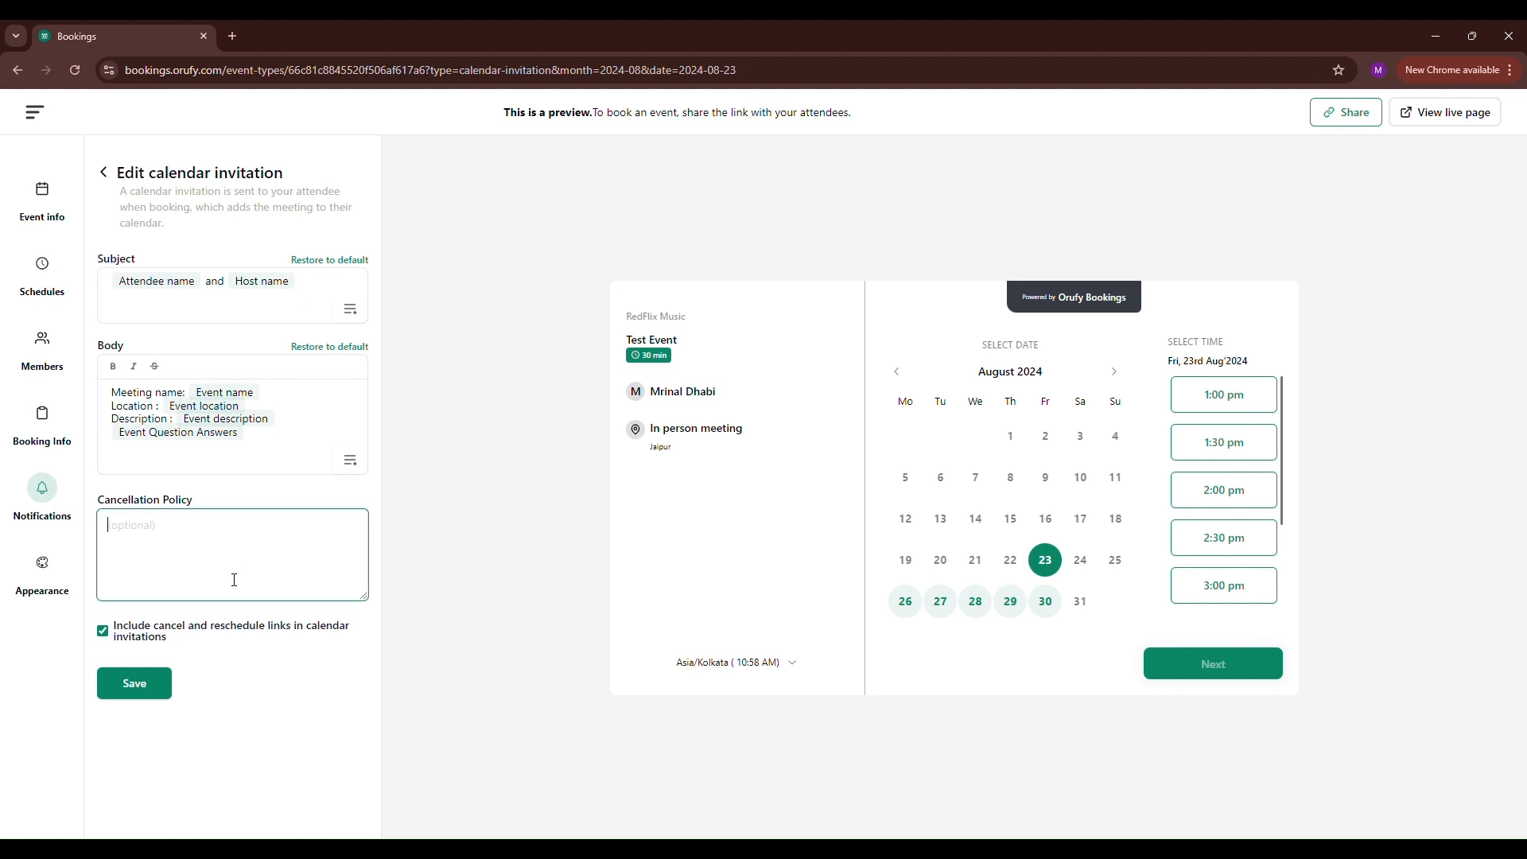
left_click(182, 635)
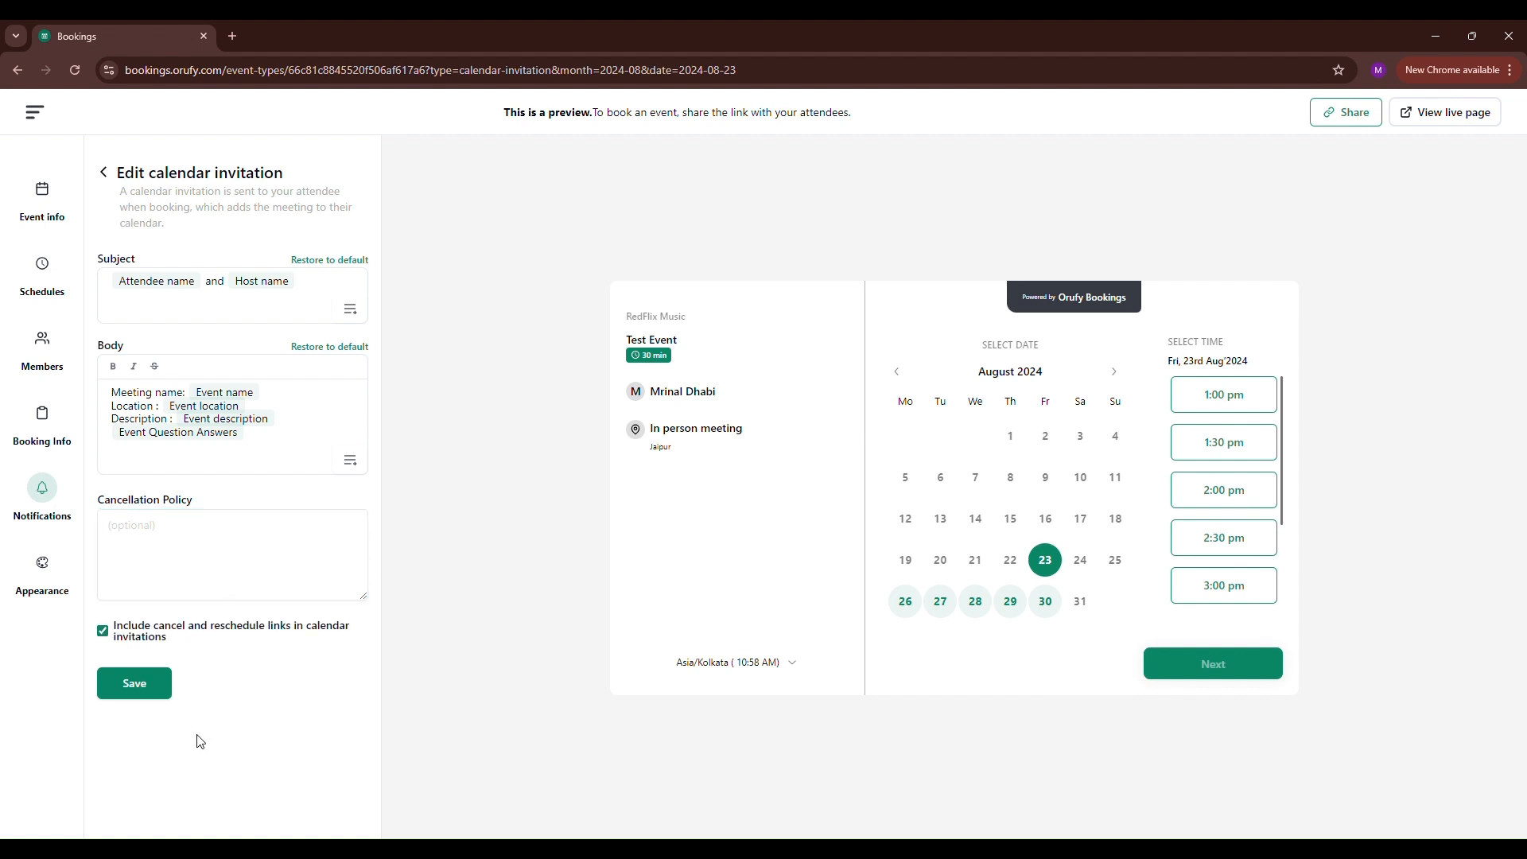
left_click(154, 706)
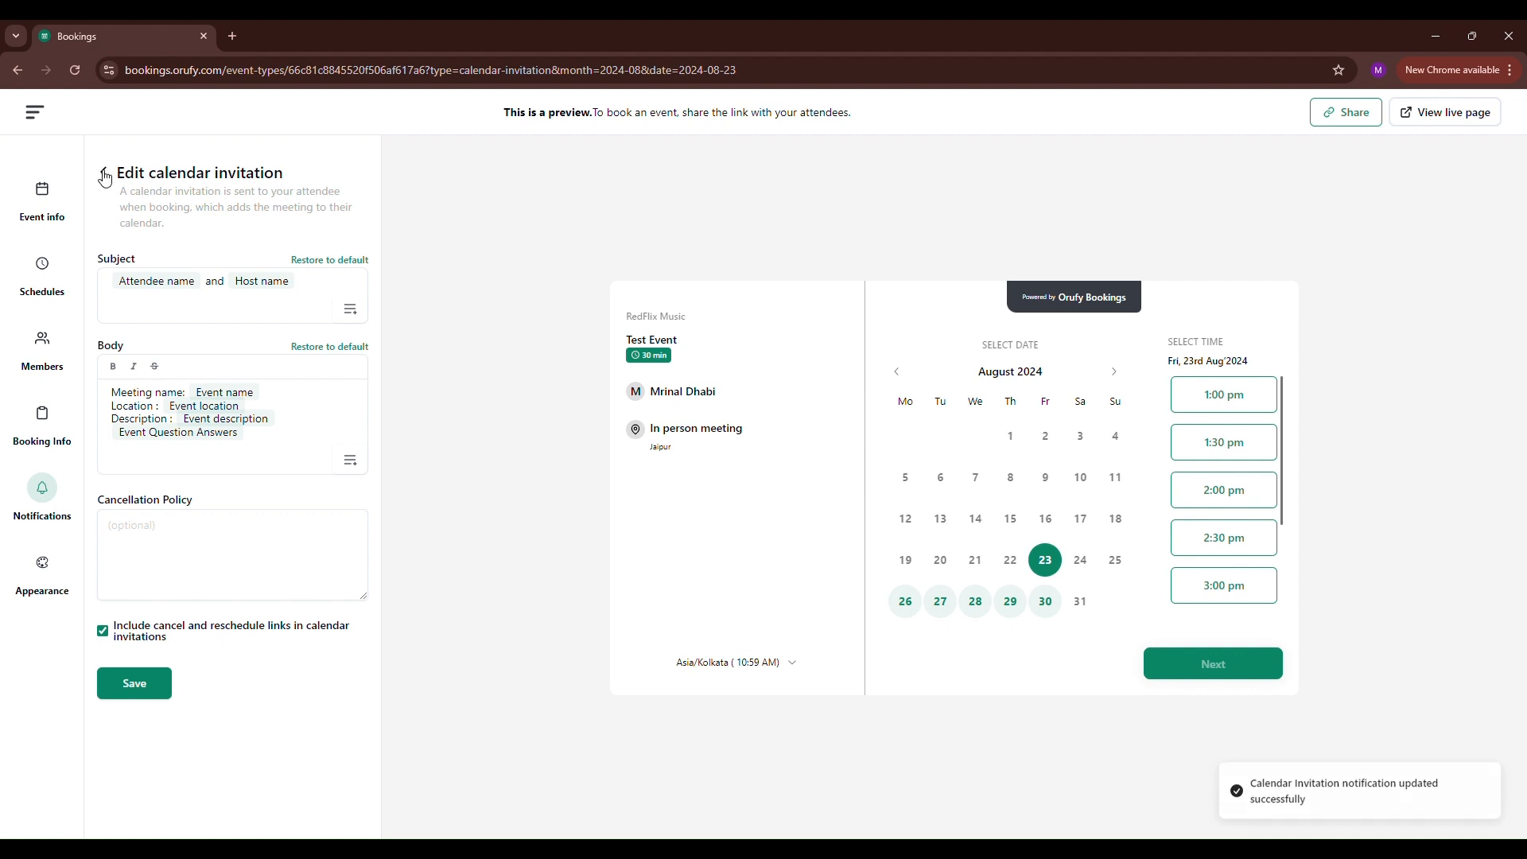
left_click(105, 175)
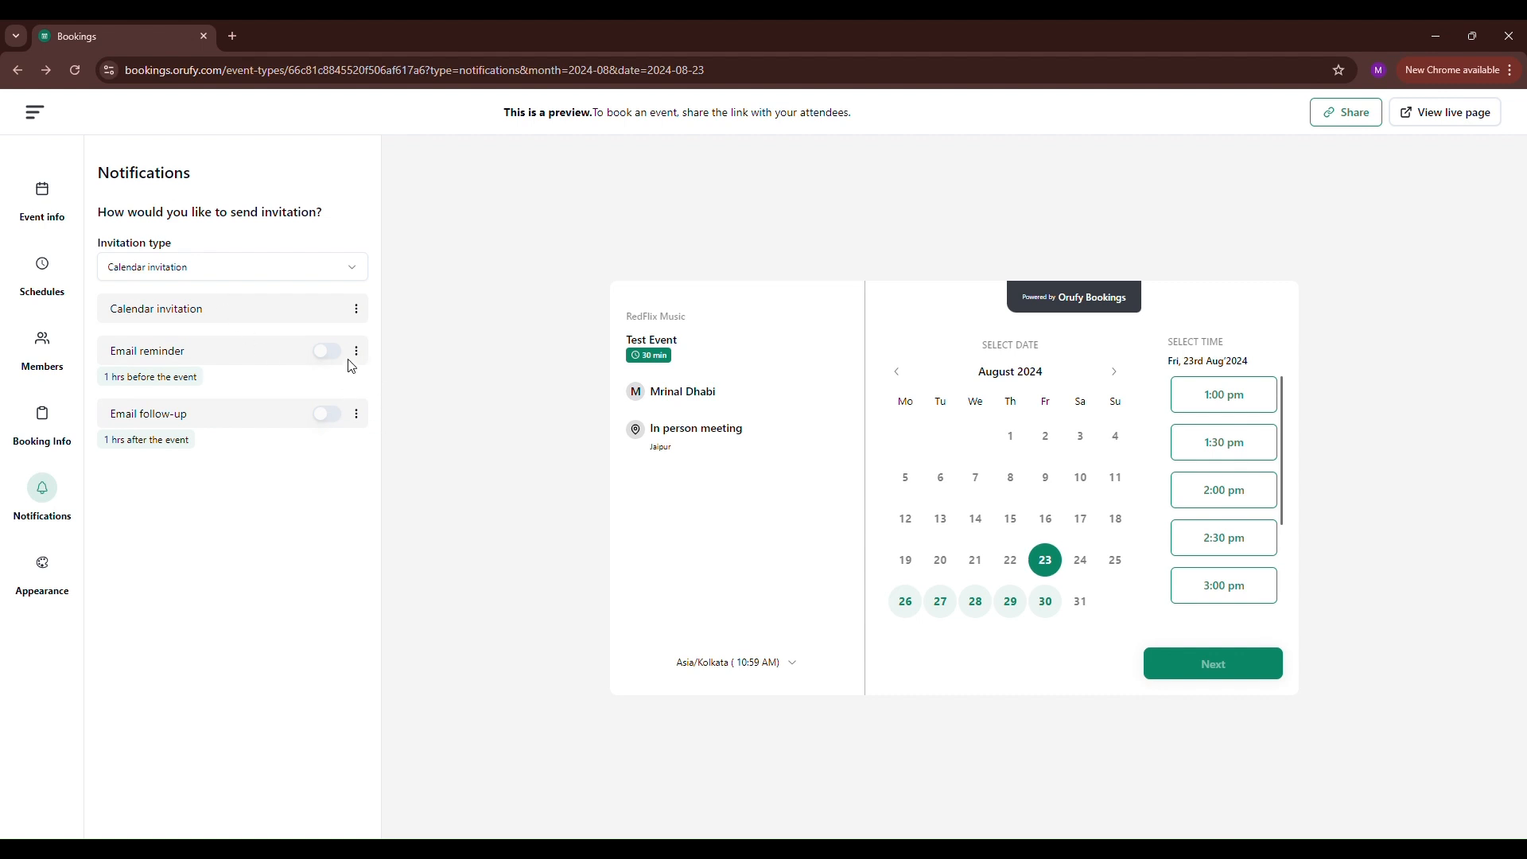
Step: Set the invitation type to Email invitation and look over the email invitation template
left_click(350, 269)
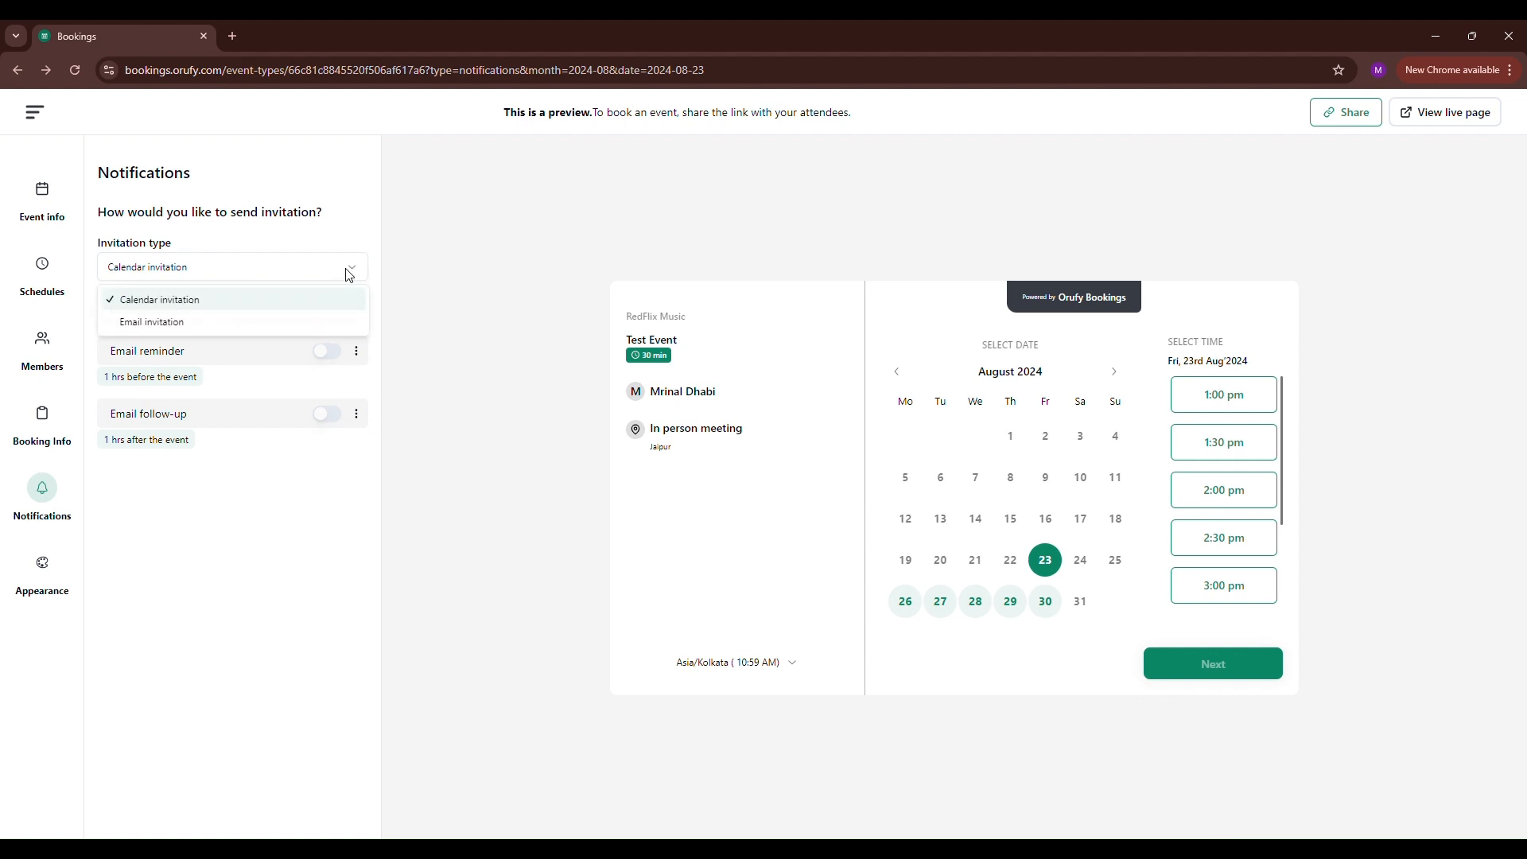
left_click(318, 332)
left_click(356, 310)
left_click(325, 335)
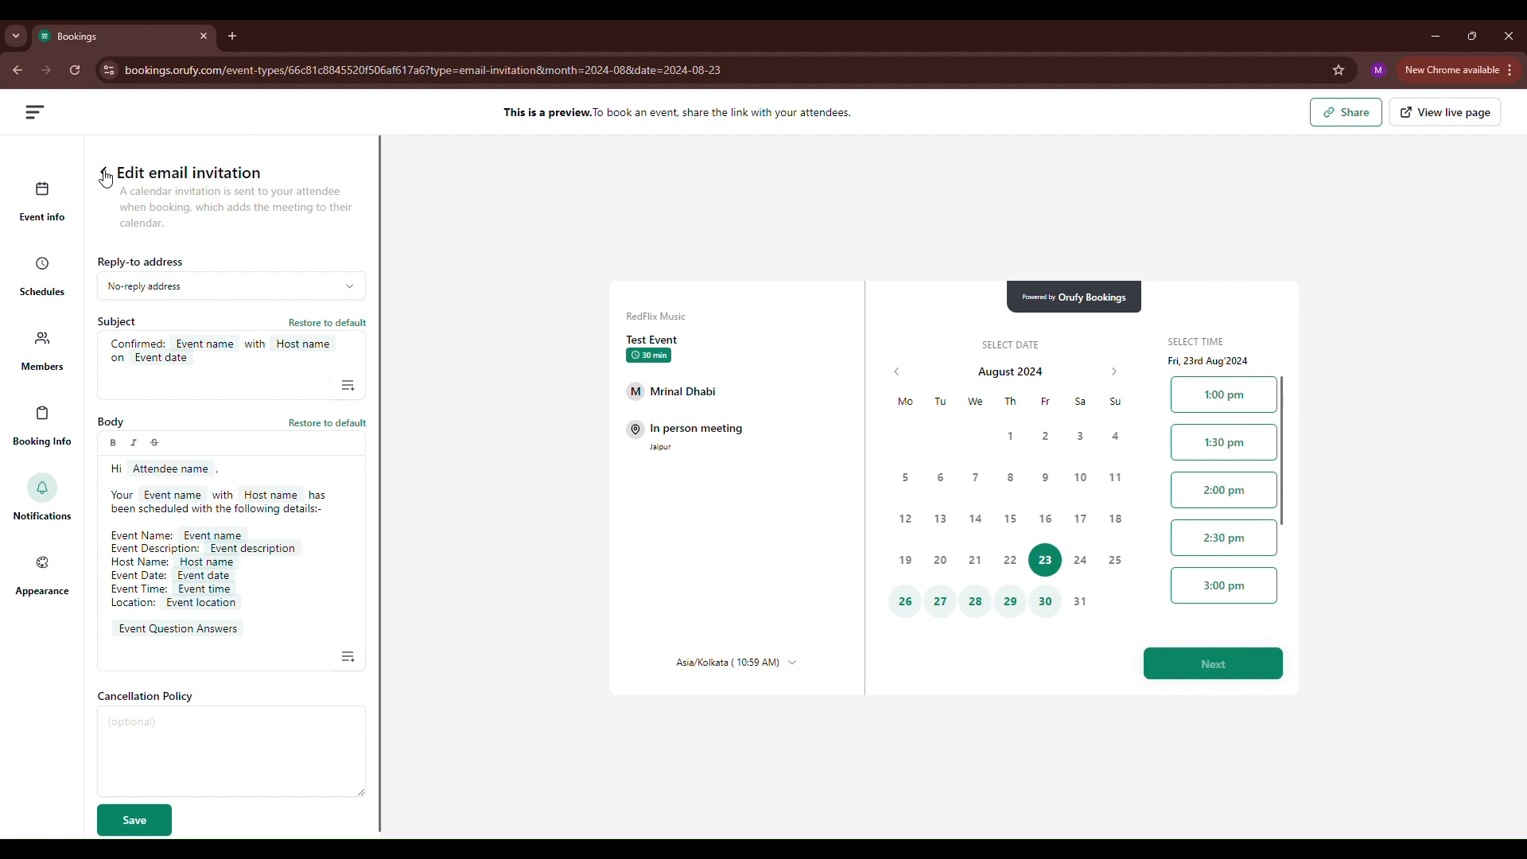
left_click(105, 175)
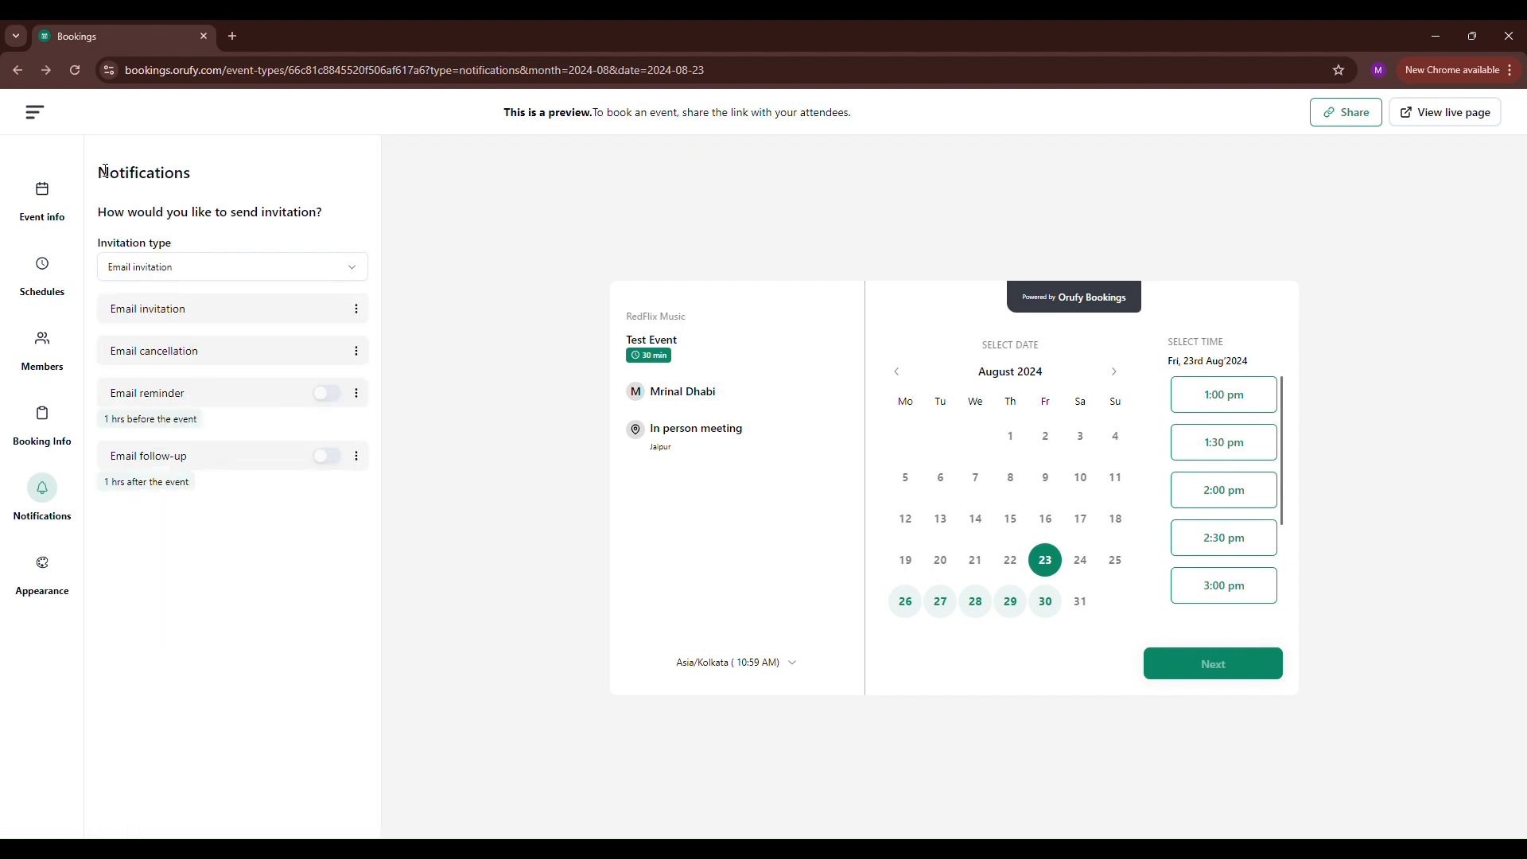
Step: Look over the email cancellation template's reply-to address, subject and body, leaving it unedited
left_click(357, 351)
left_click(327, 382)
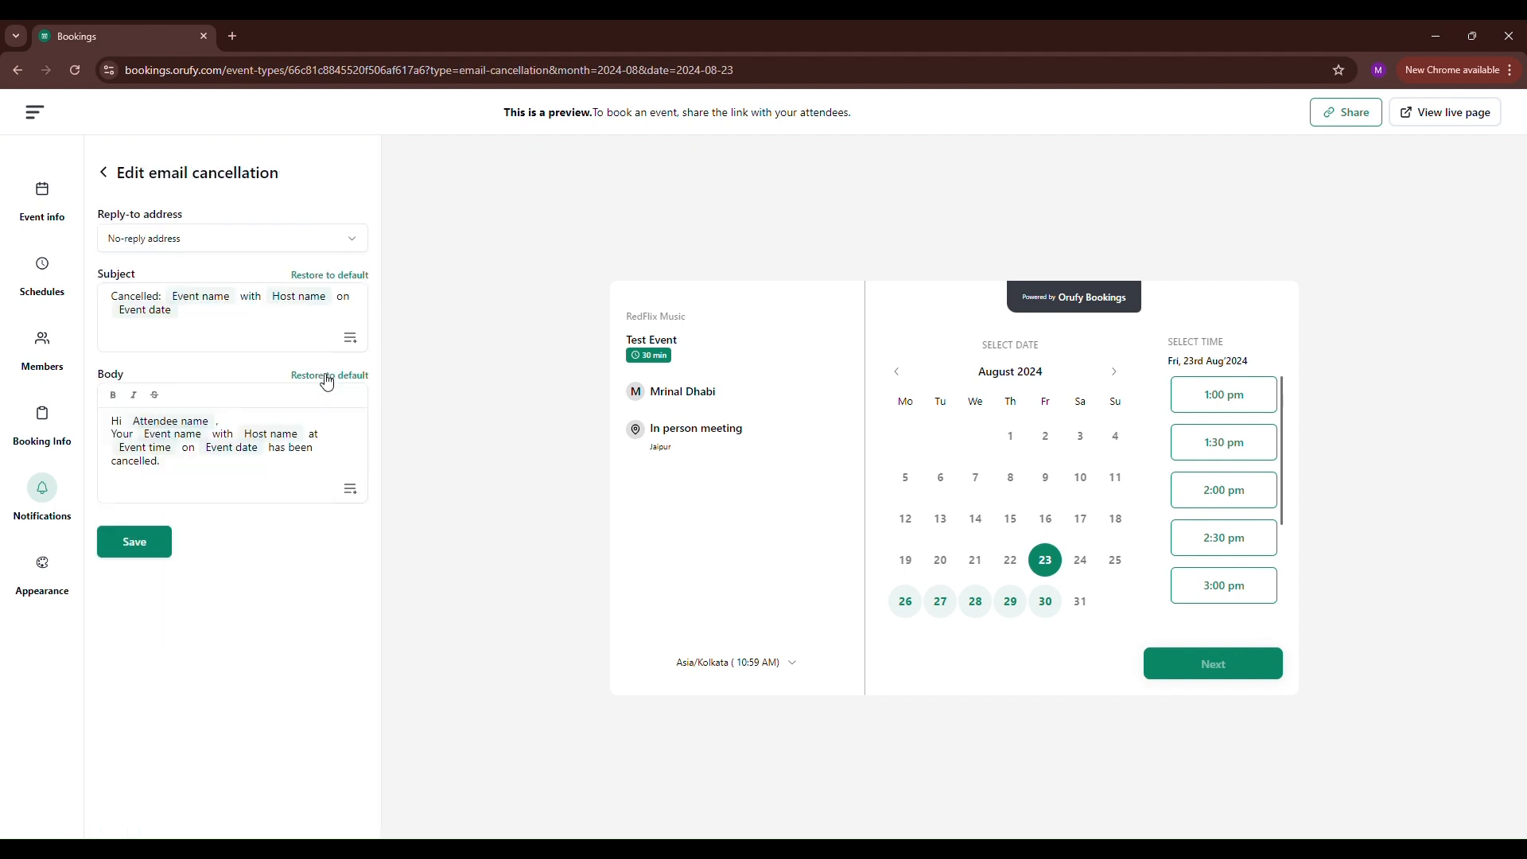
left_click(105, 171)
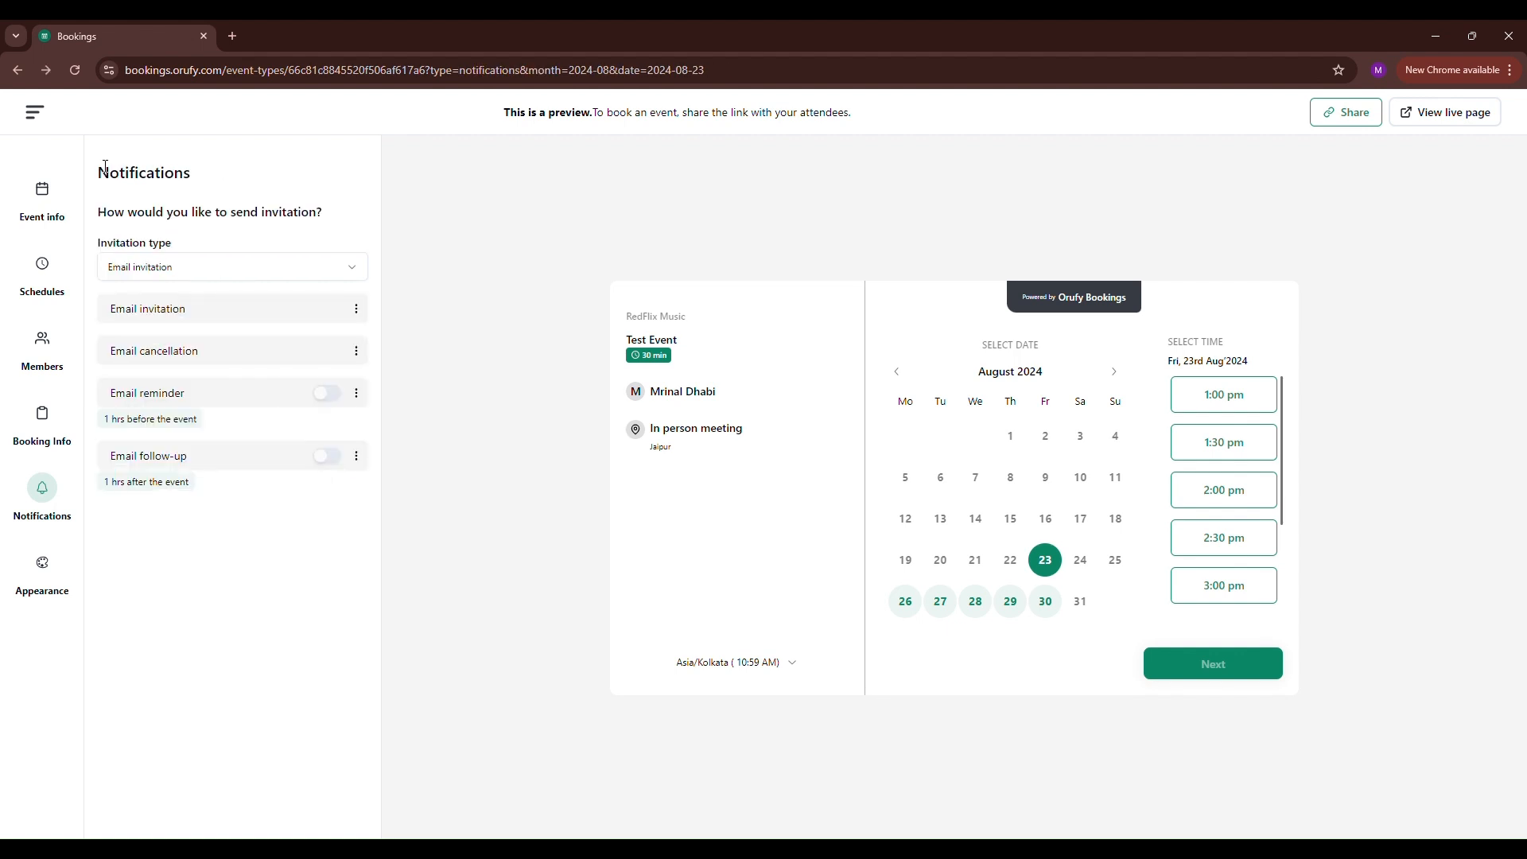
left_click(358, 352)
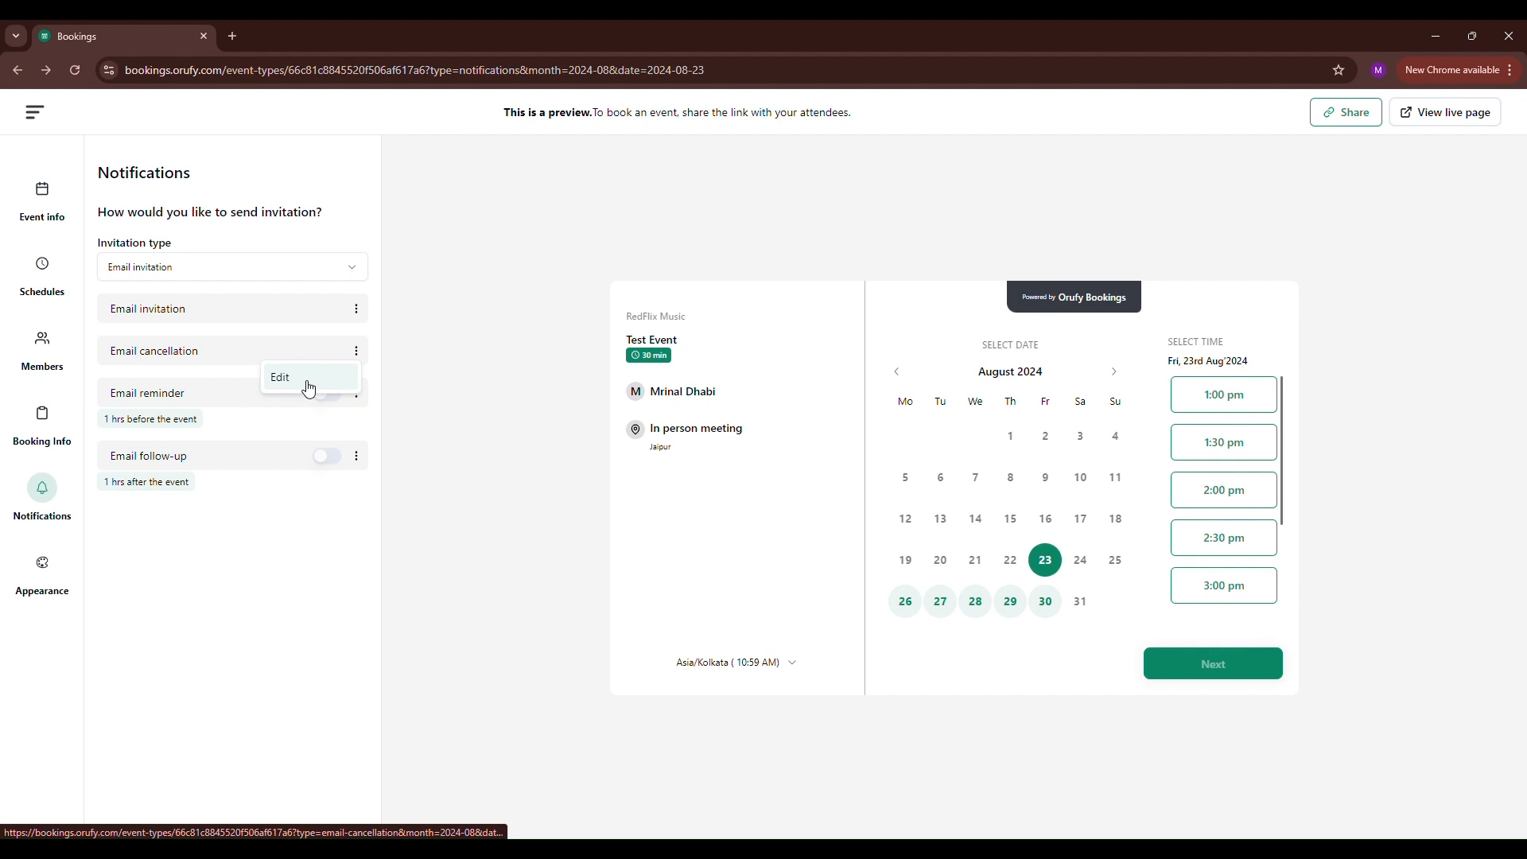
left_click(251, 373)
Step: Turn on the email reminder and check its template, timing and cancellation policy settings
left_click(337, 396)
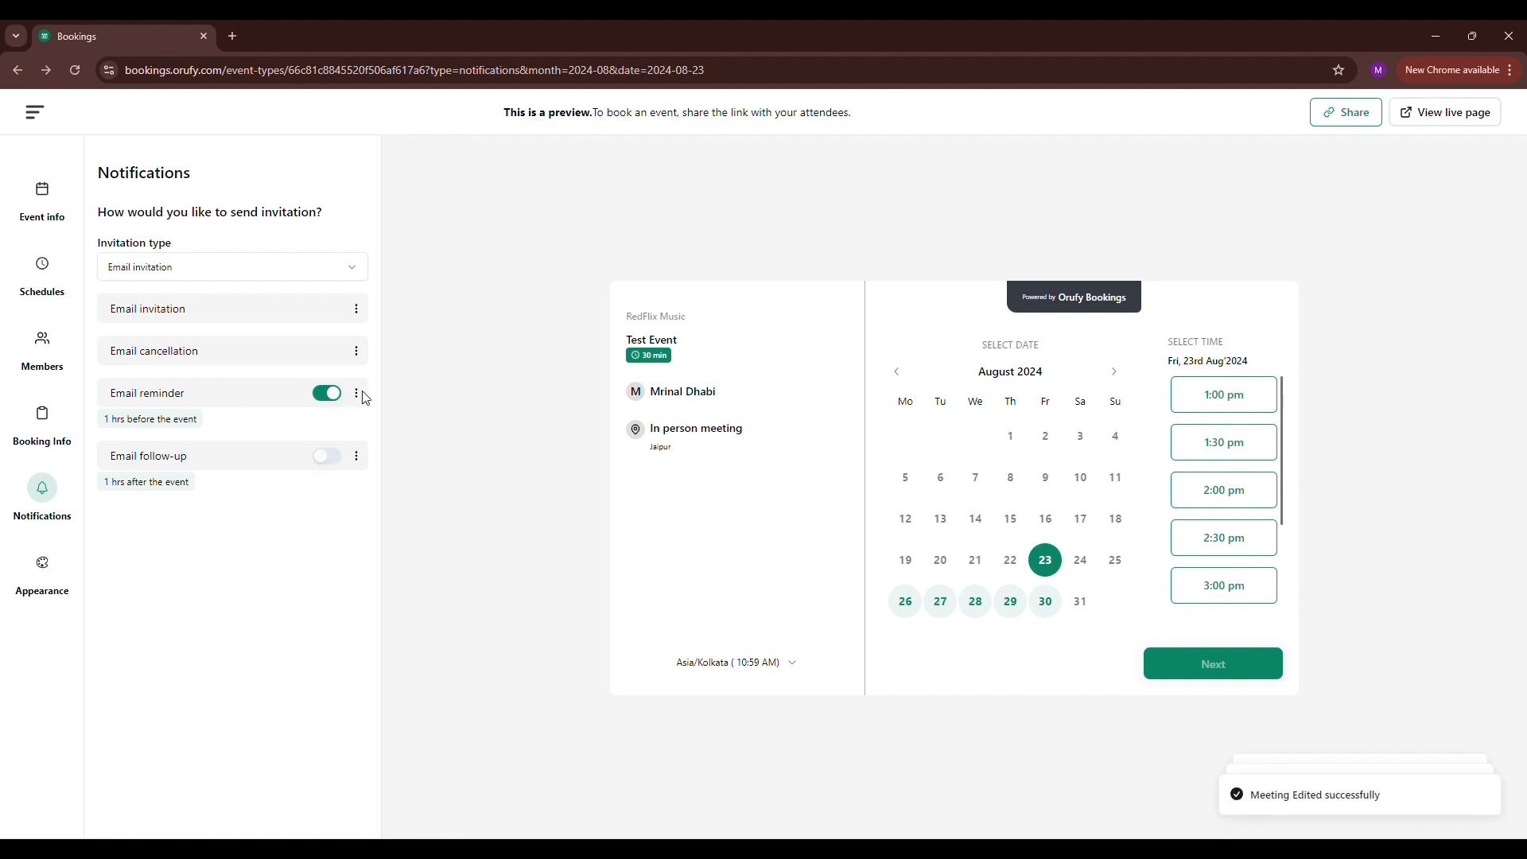
left_click(356, 394)
left_click(330, 428)
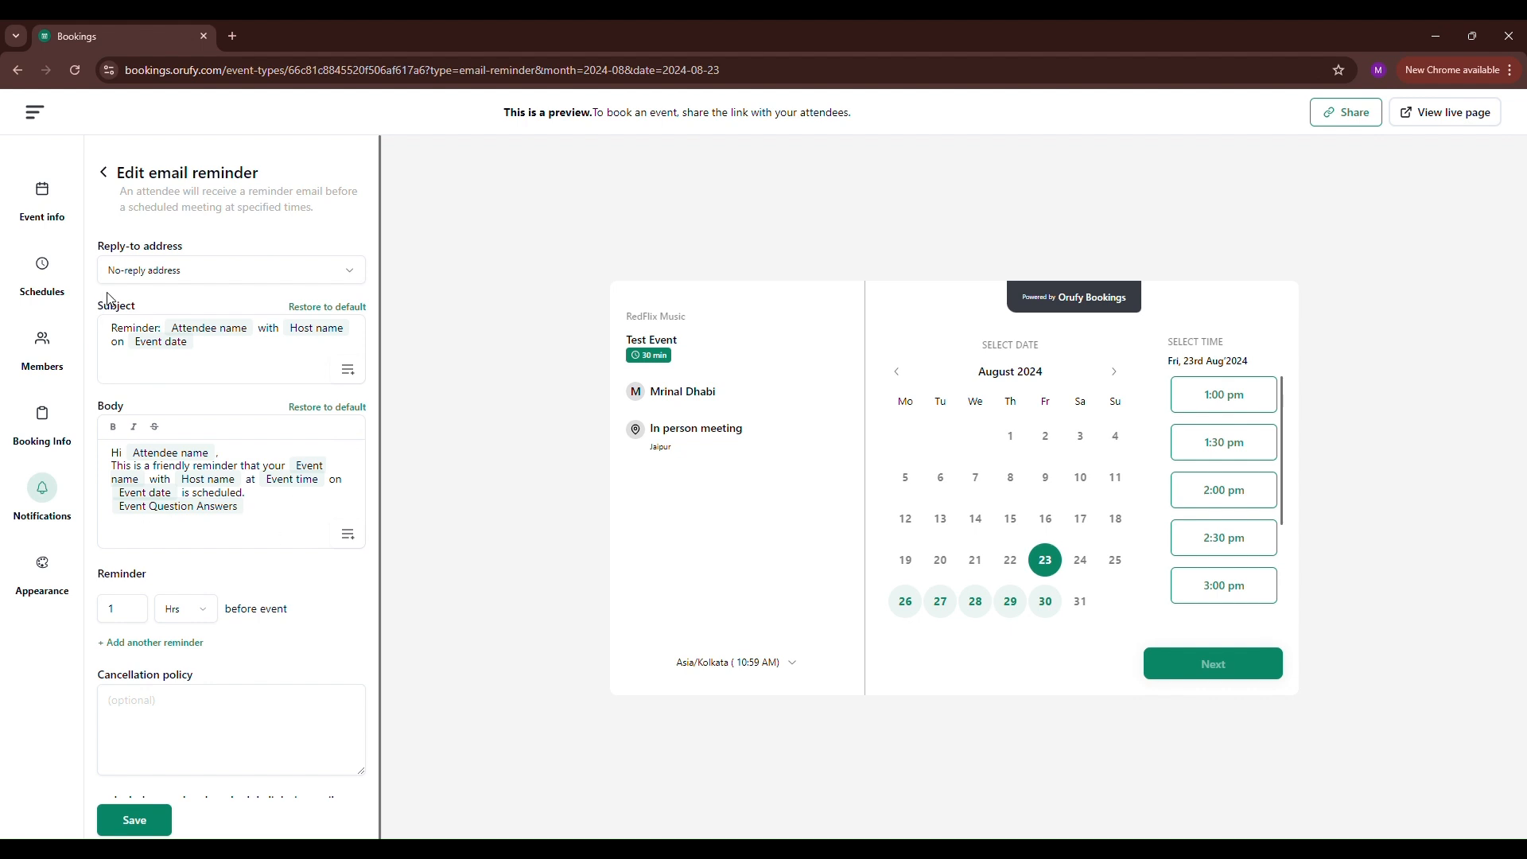
left_click(103, 173)
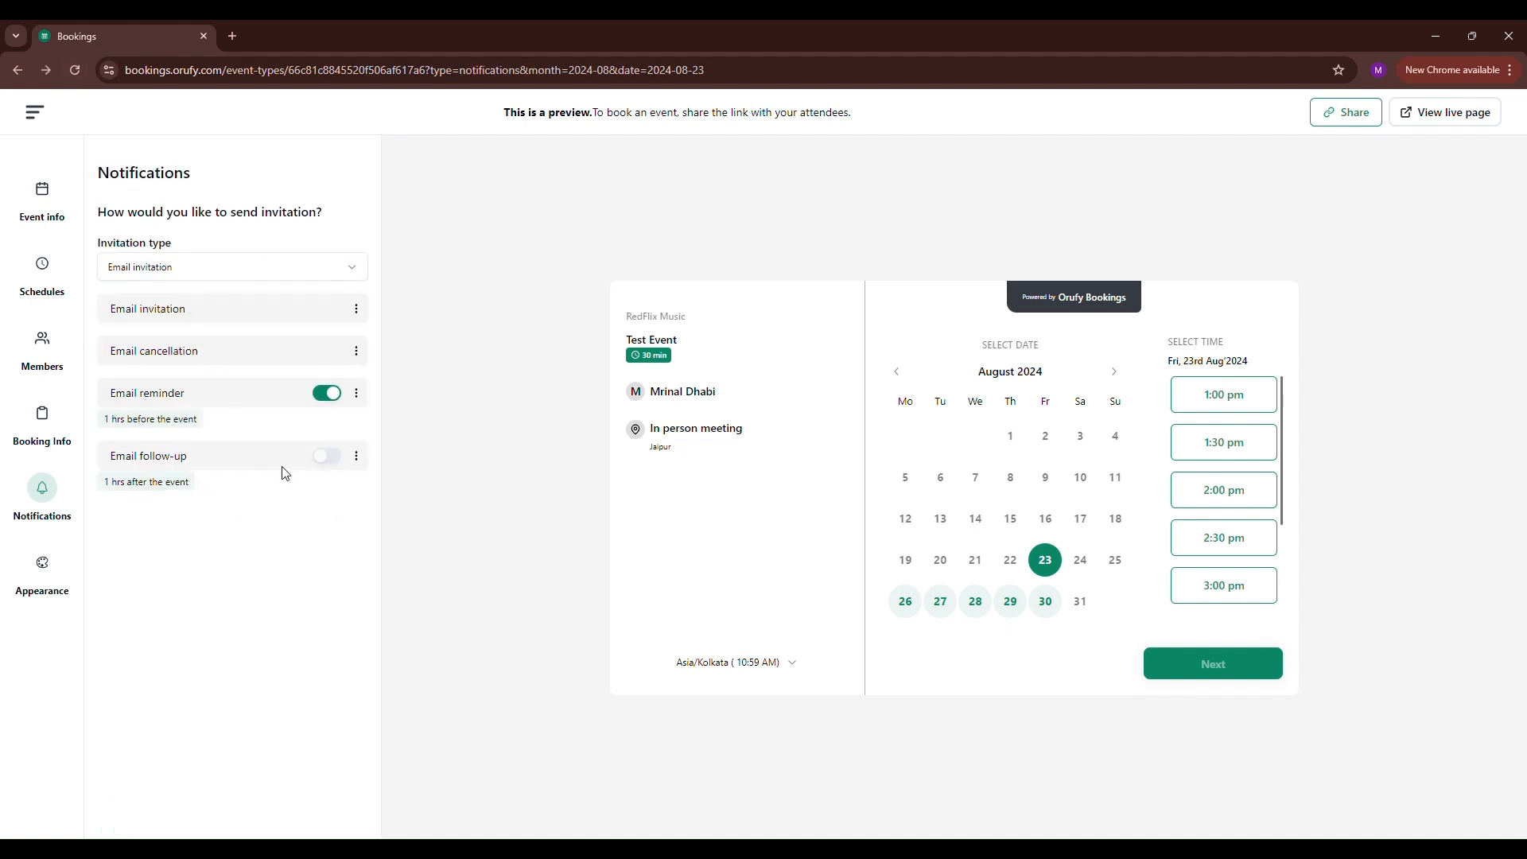
Step: Turn on the email follow-up and check its template and timing settings
left_click(327, 459)
left_click(358, 459)
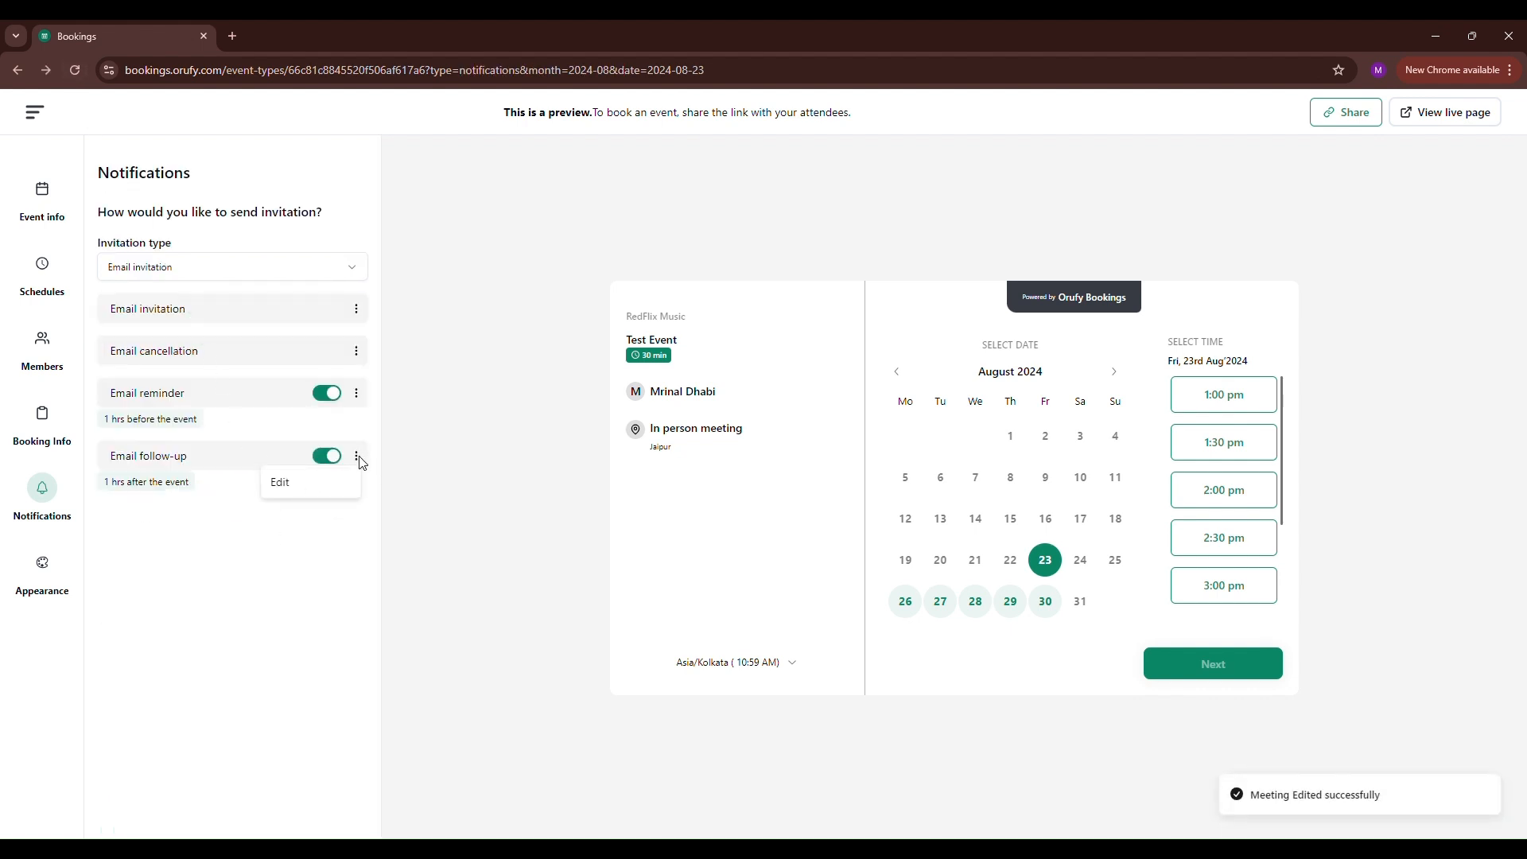
left_click(341, 494)
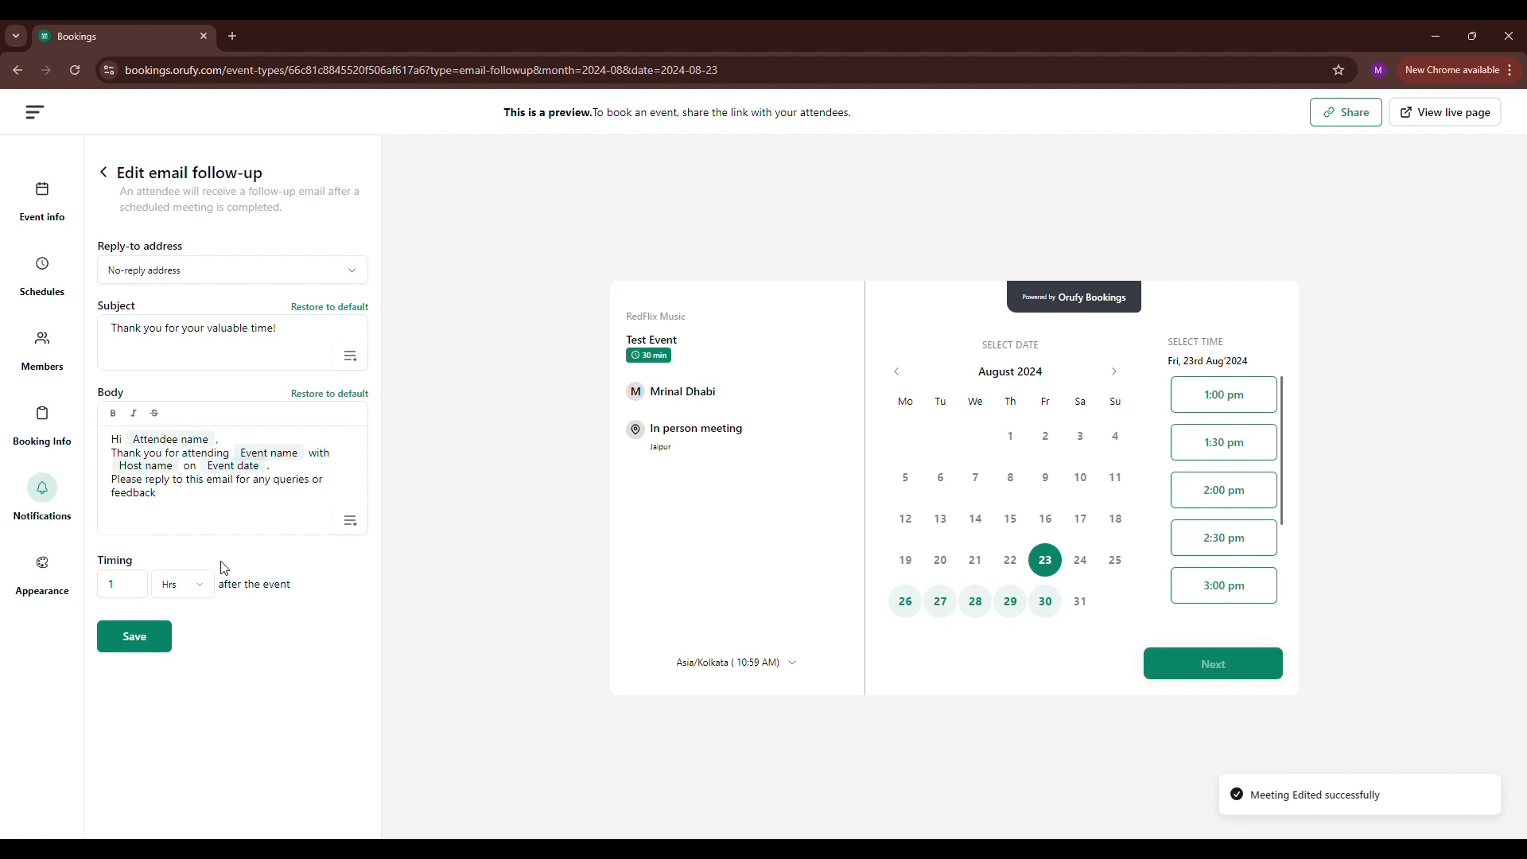
left_click(106, 174)
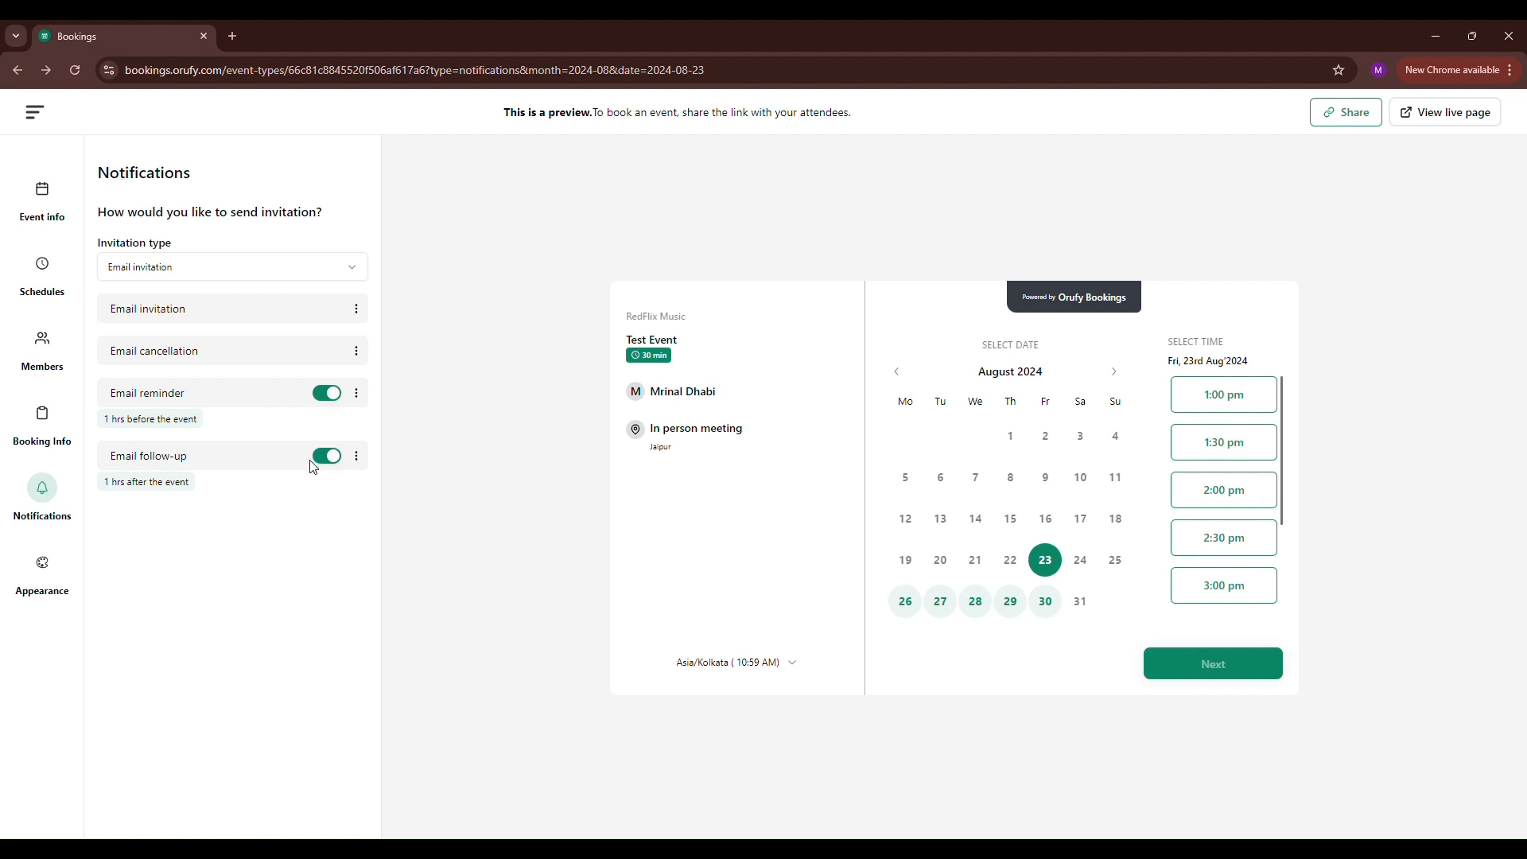
Step: Open the appearance settings and enable overriding the default layout and the default color
left_click(56, 578)
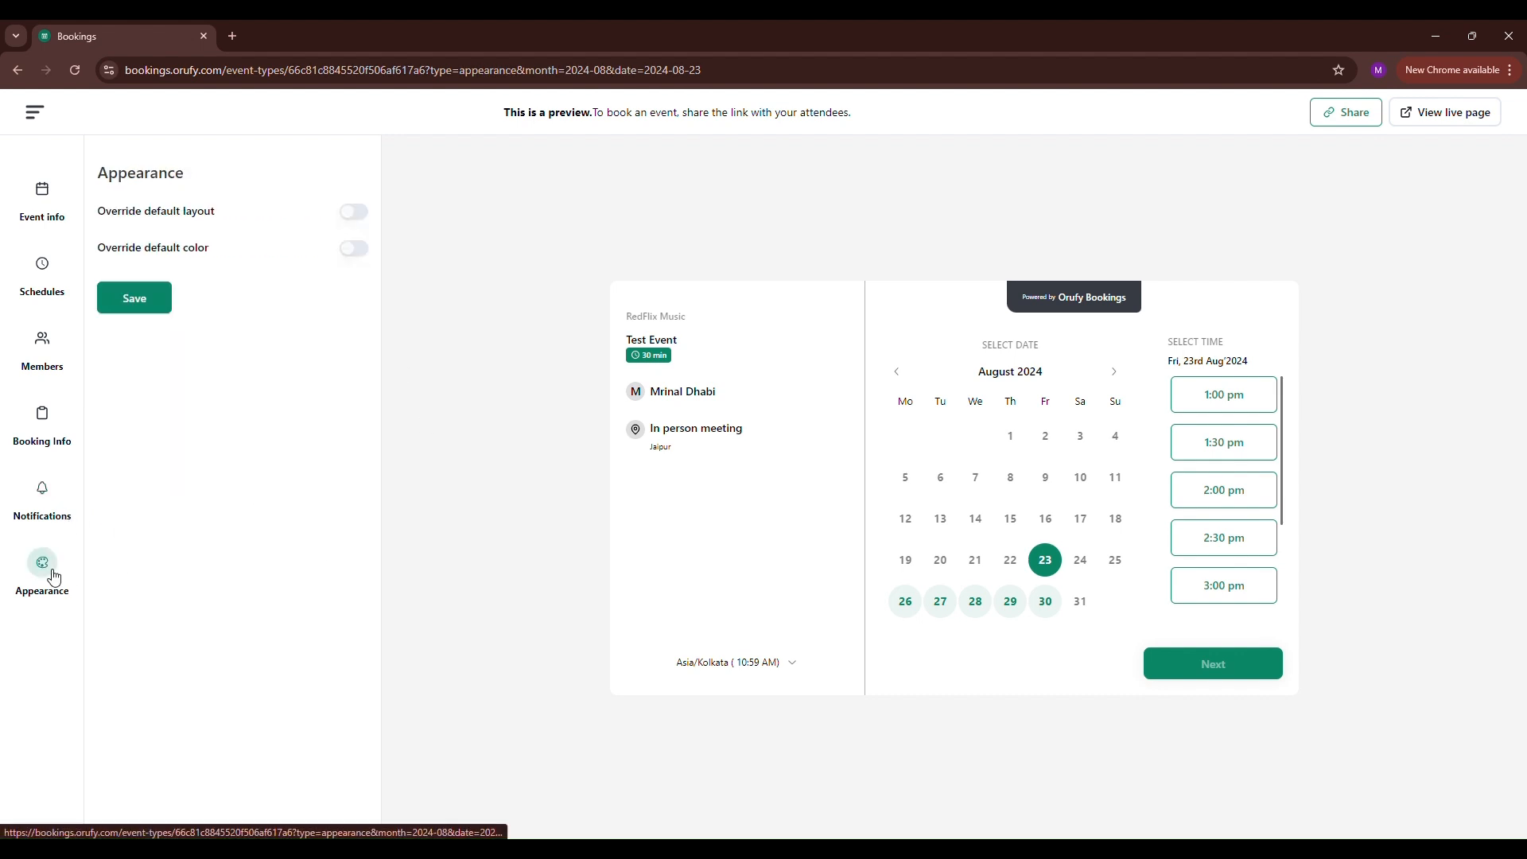
left_click(359, 214)
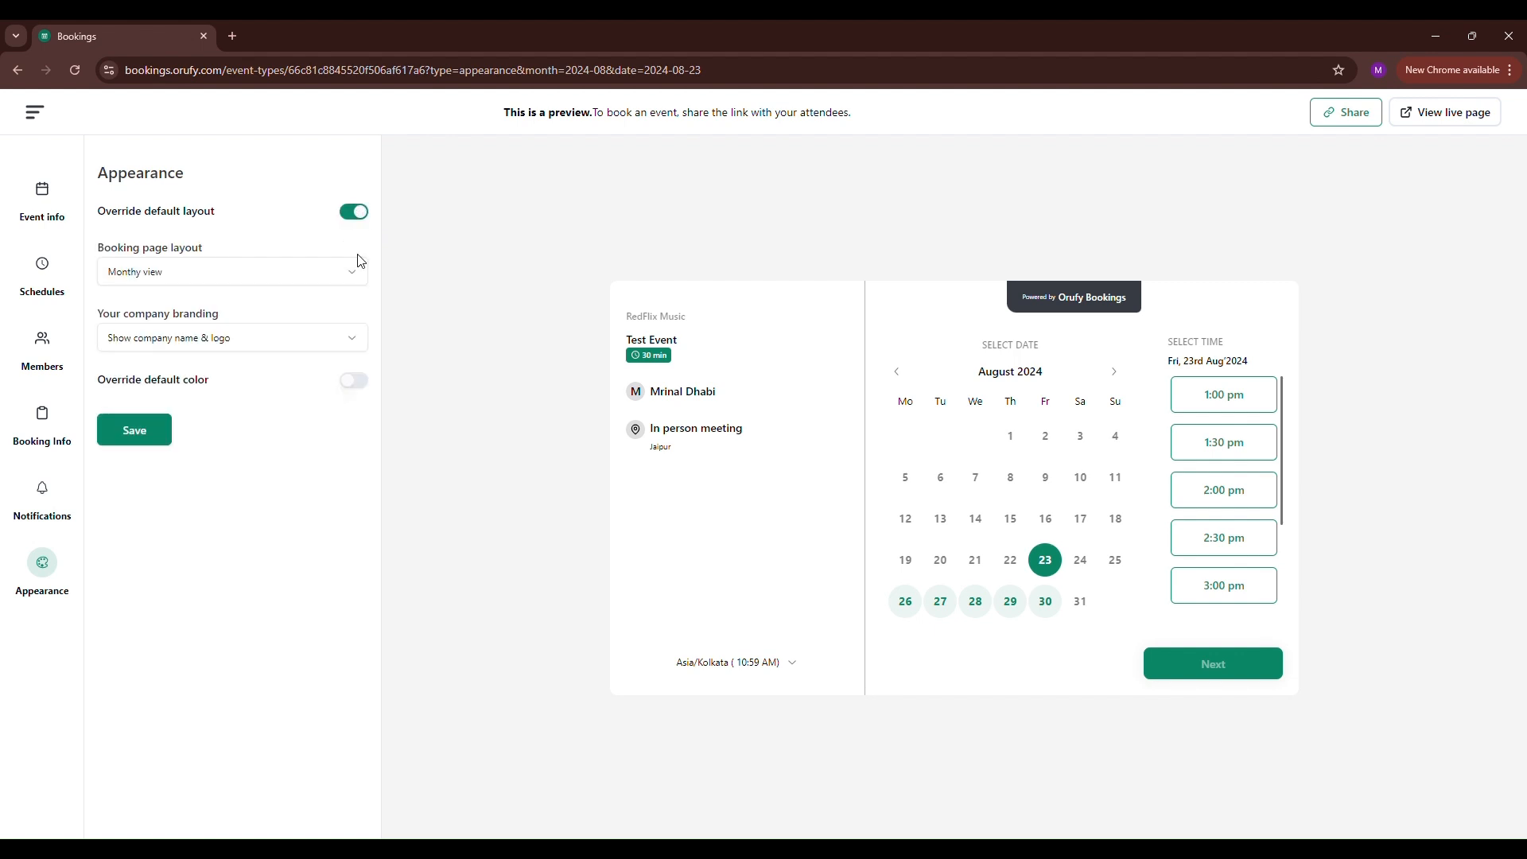
left_click(356, 379)
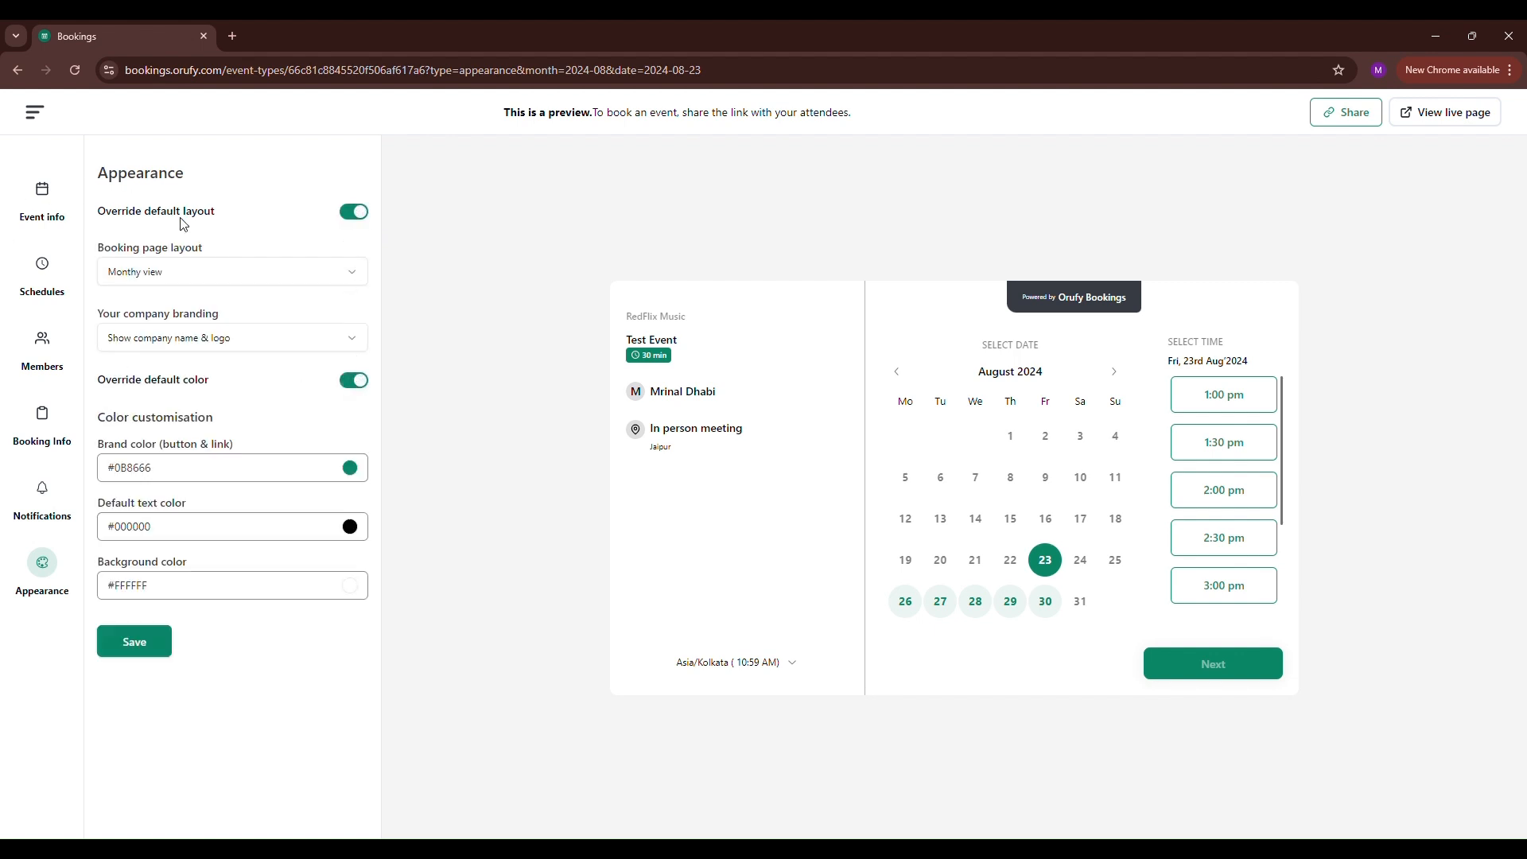
Step: Try Weekly view as the booking page layout and save it to preview the result
left_click(255, 270)
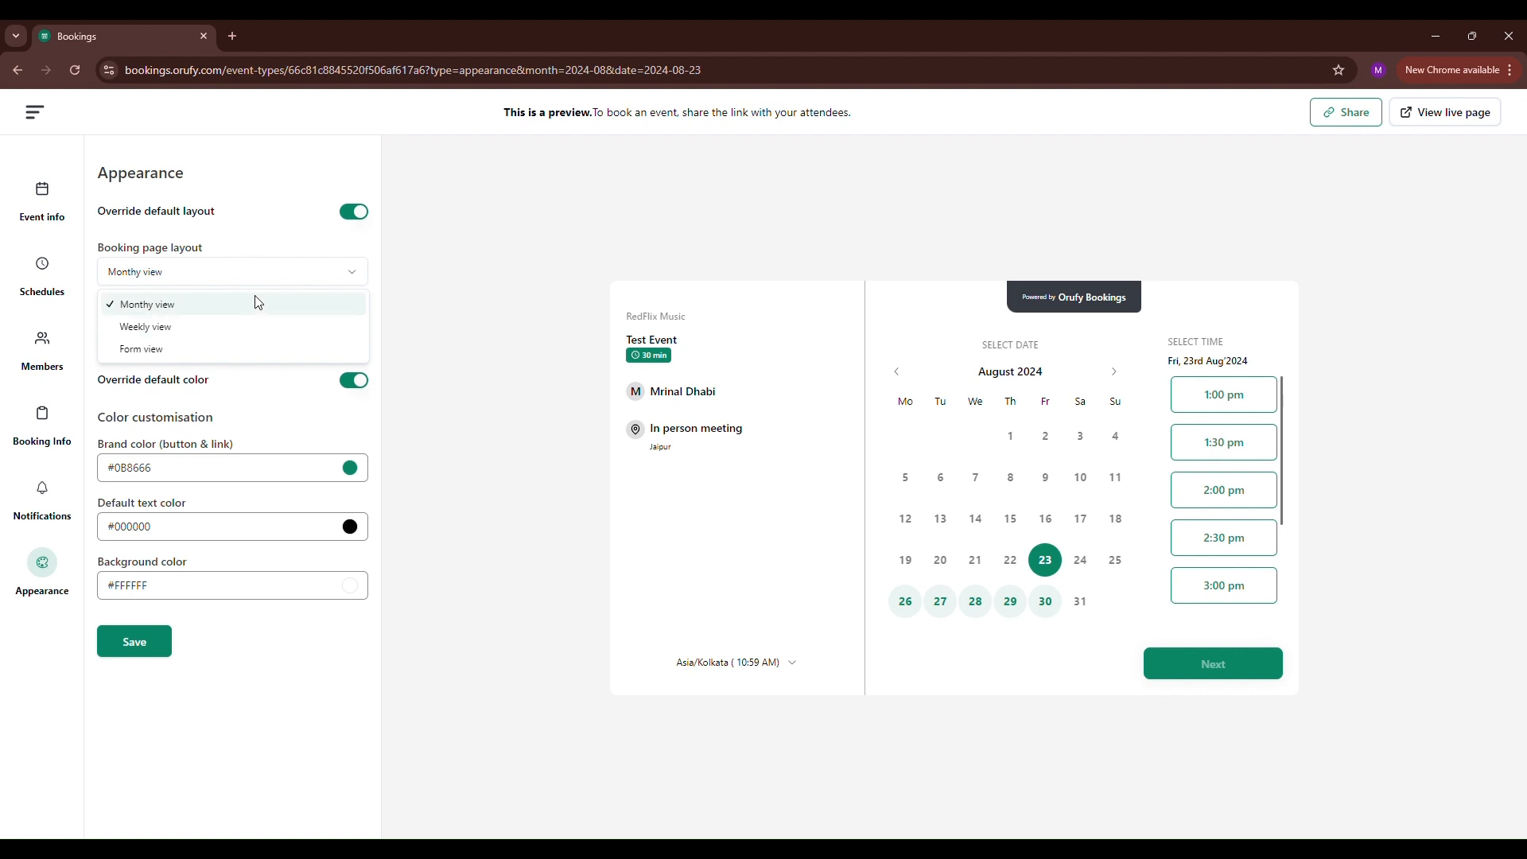
left_click(211, 328)
left_click(156, 641)
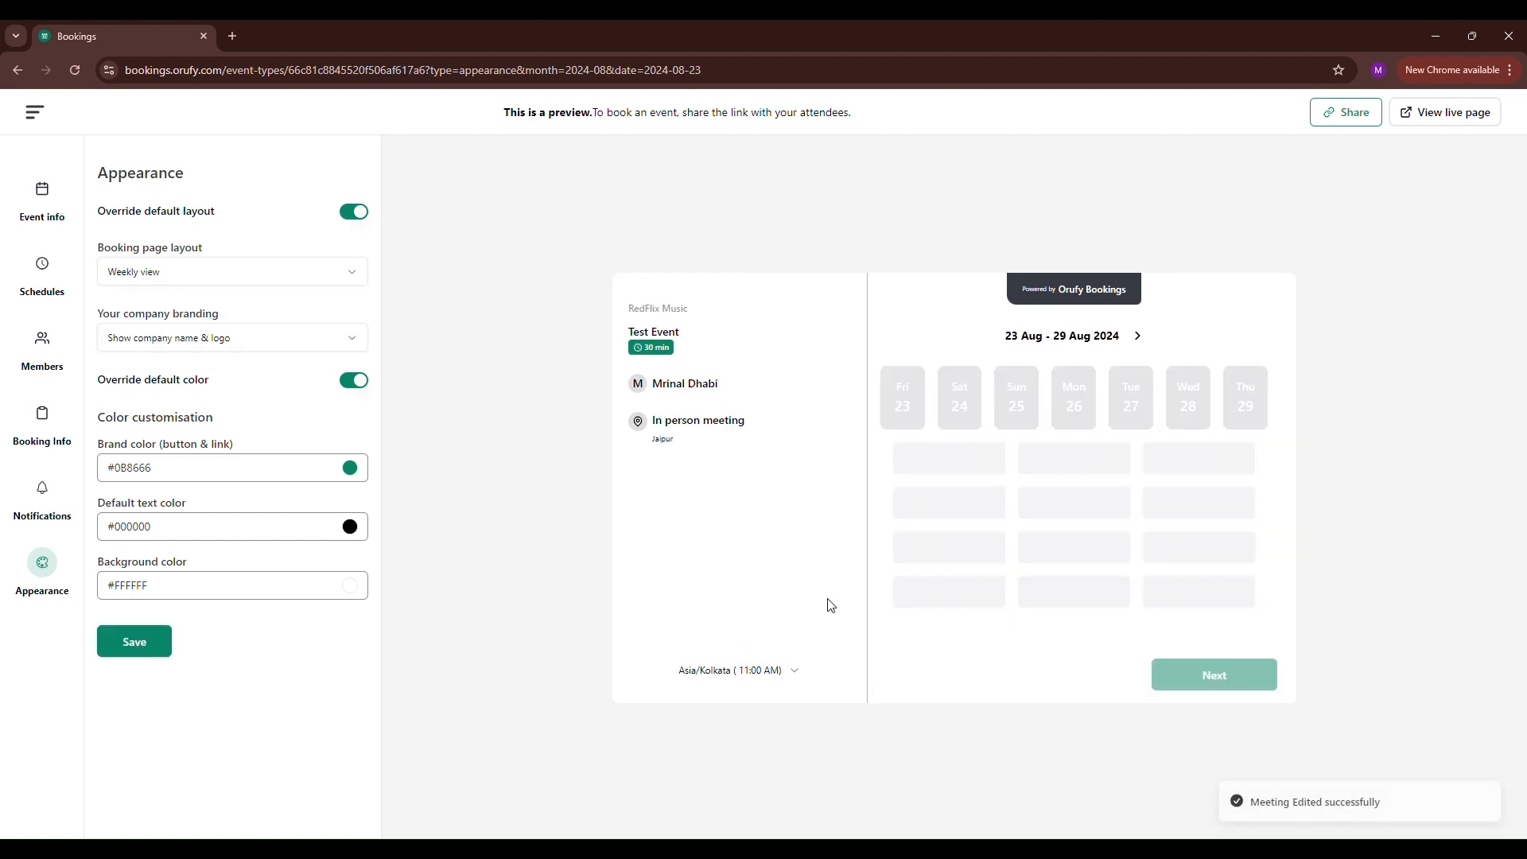
Step: Try Form view as the booking page layout, save it, and check the date and time fields in the preview
left_click(126, 278)
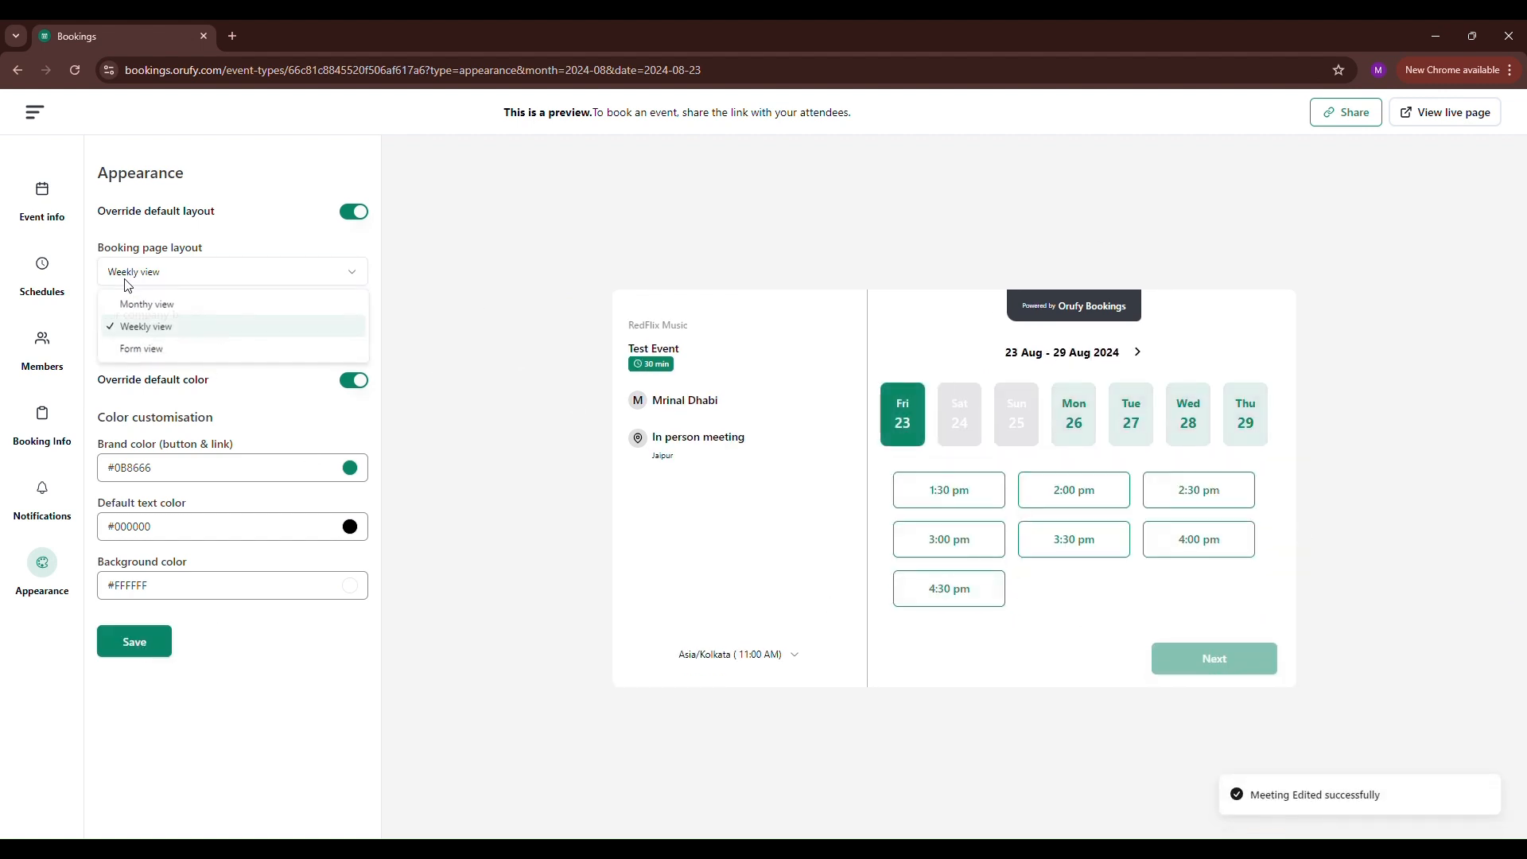
left_click(139, 349)
left_click(134, 636)
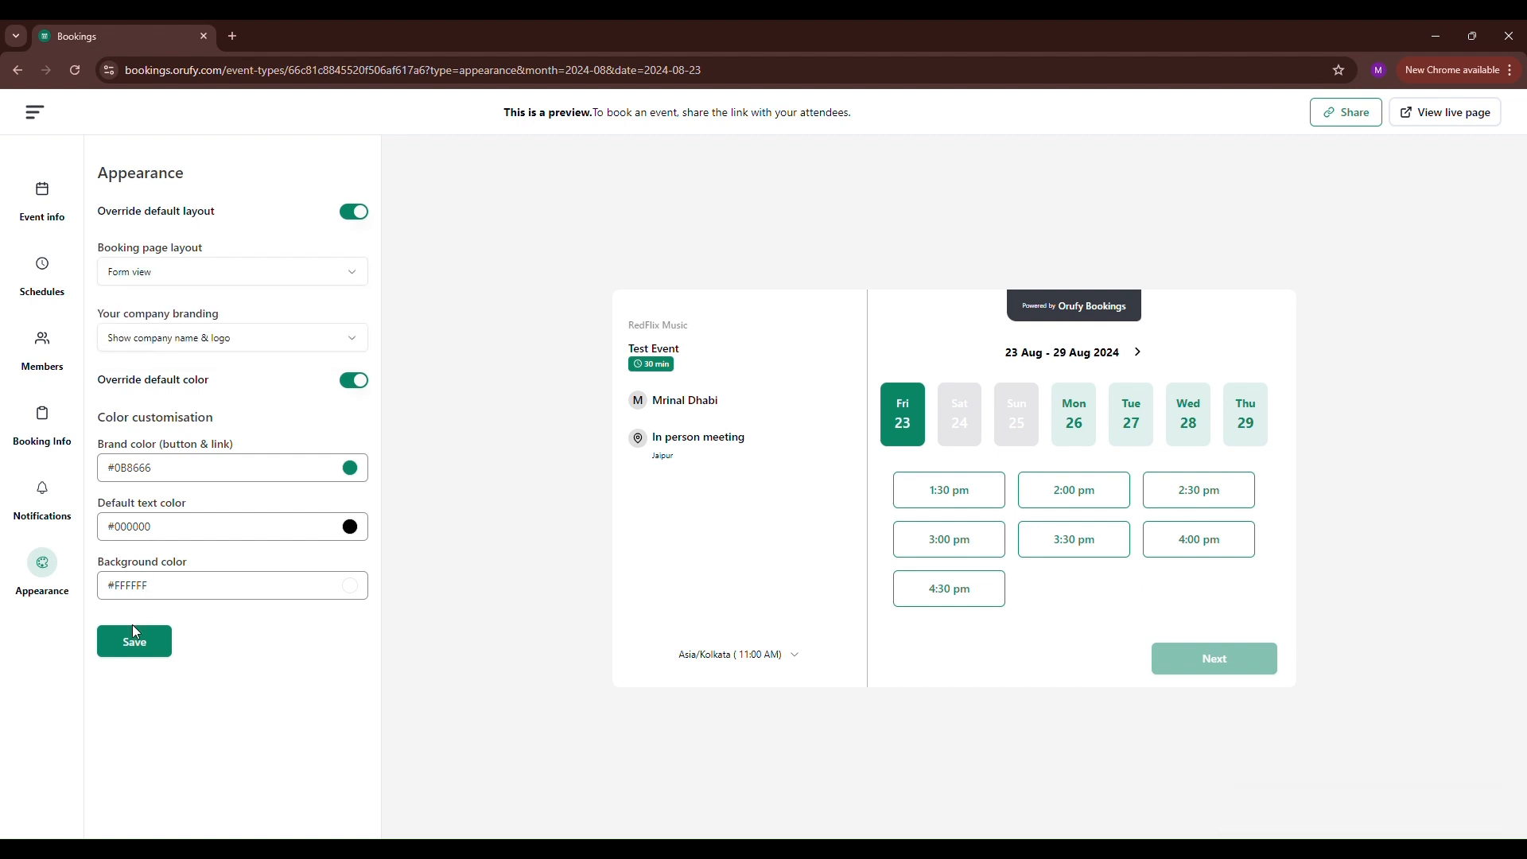
left_click(985, 377)
left_click(987, 379)
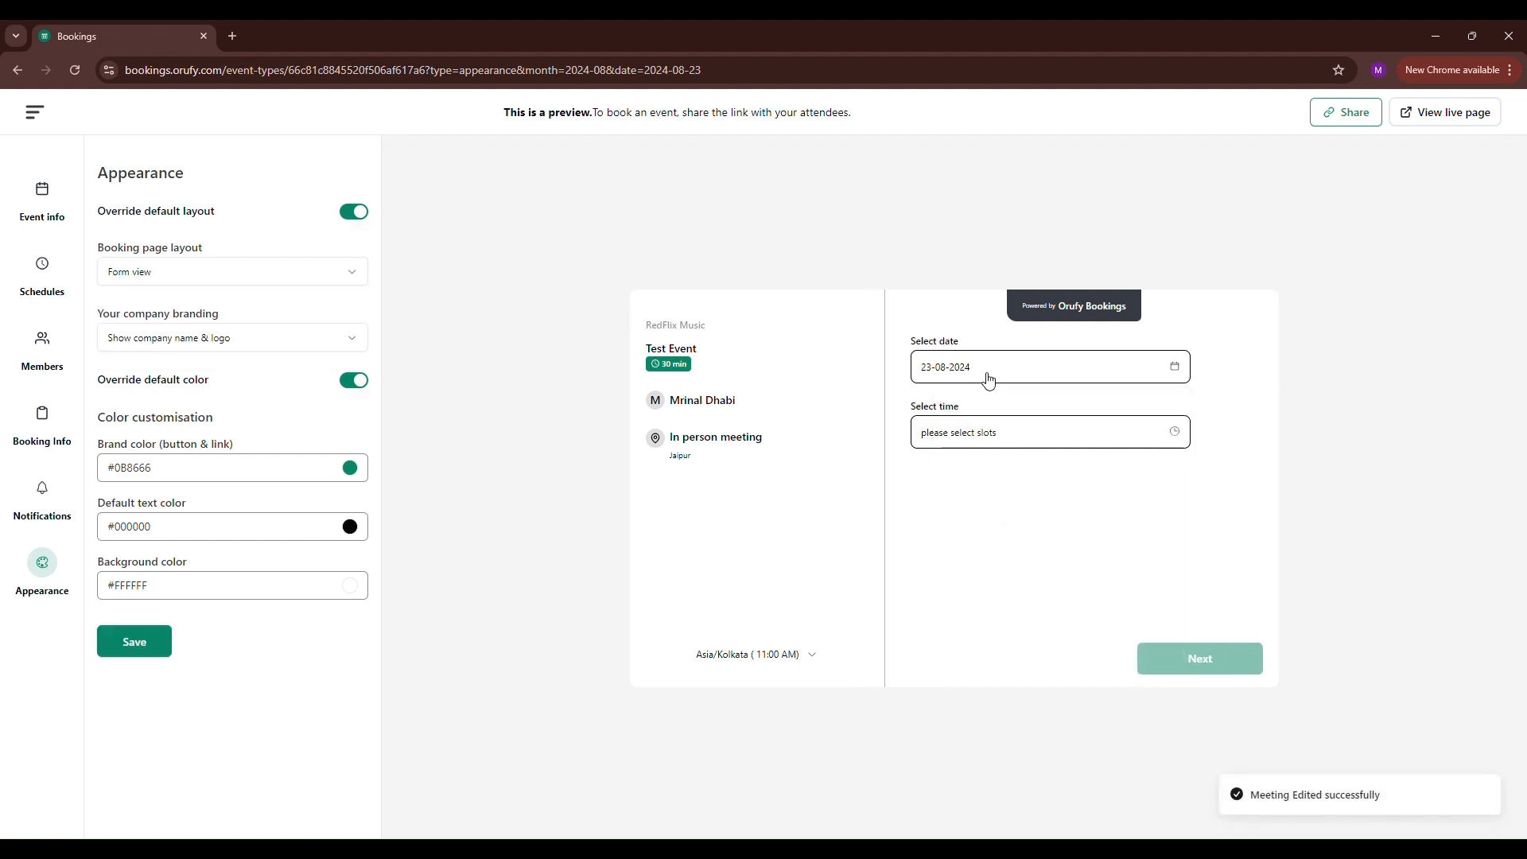
double_click(946, 447)
Step: Return the booking page layout to Monthy view and save the appearance settings
left_click(236, 341)
left_click(236, 344)
left_click(225, 280)
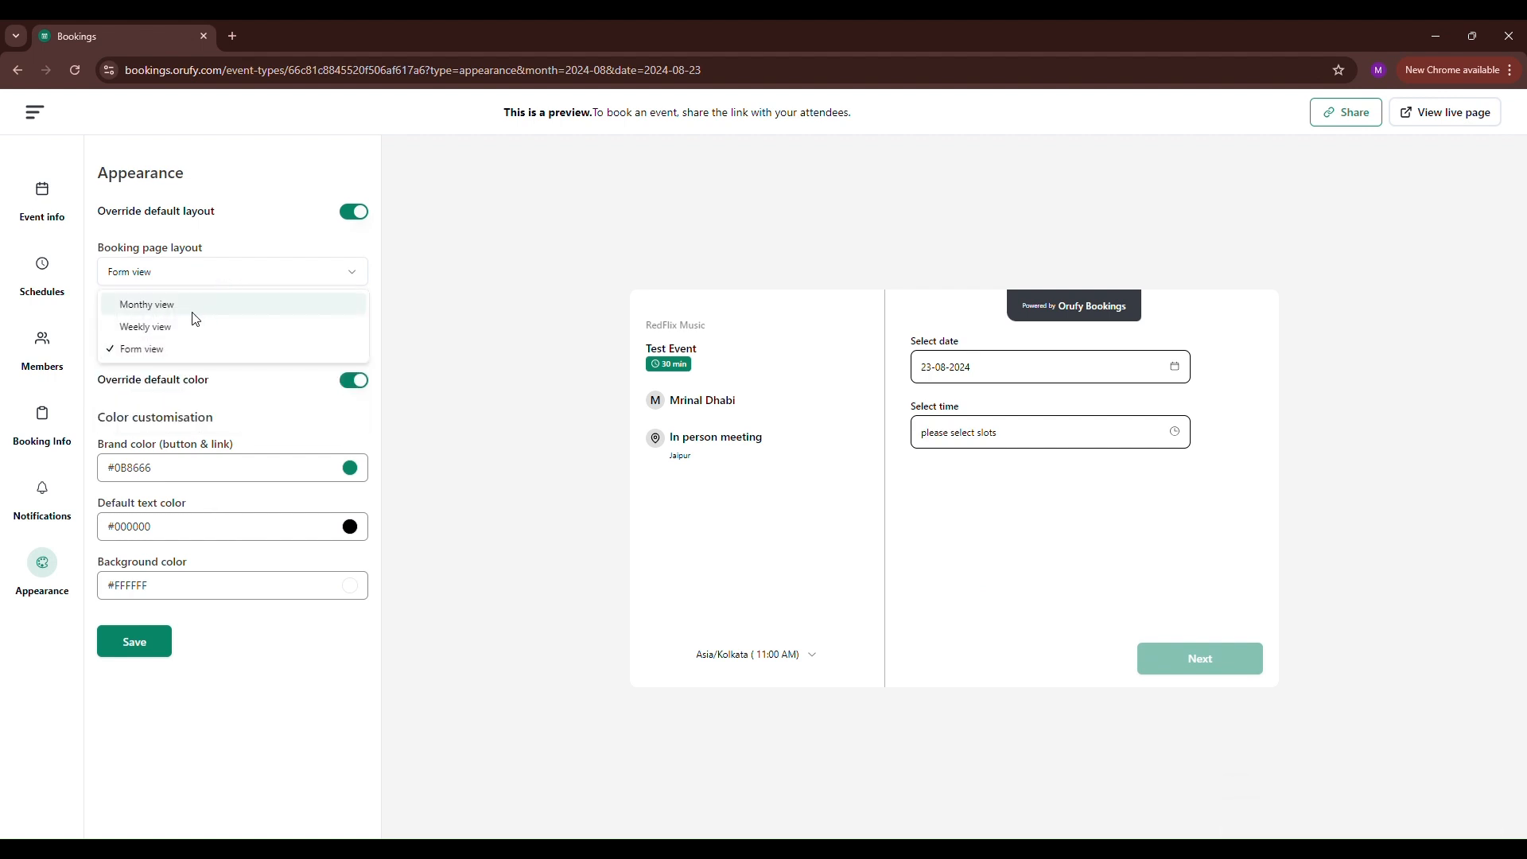
left_click(173, 307)
left_click(127, 643)
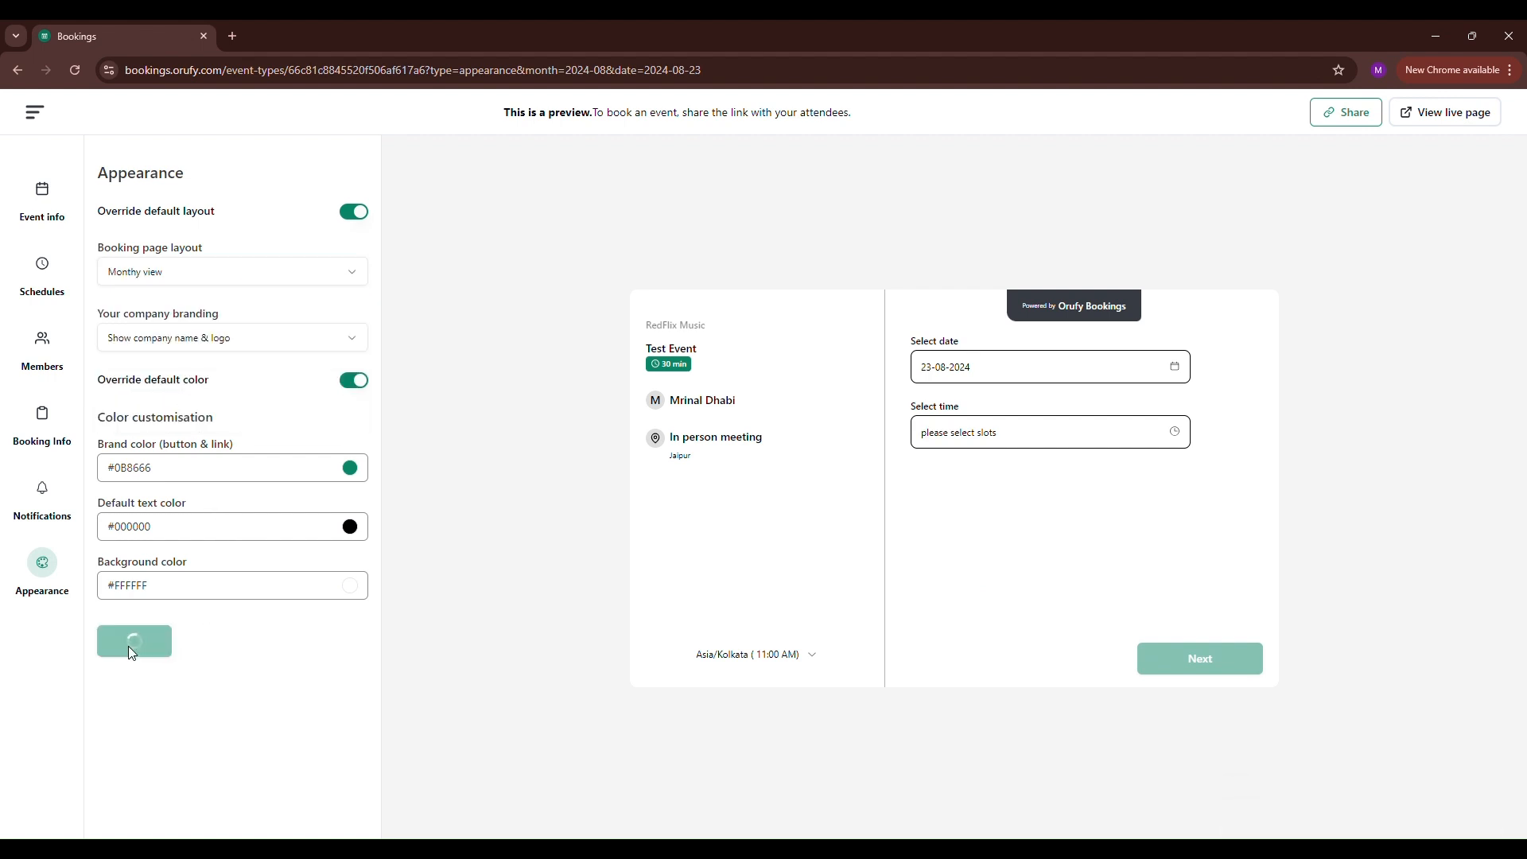
Step: Try Show company logo only as the company branding and save it to preview the result
left_click(272, 344)
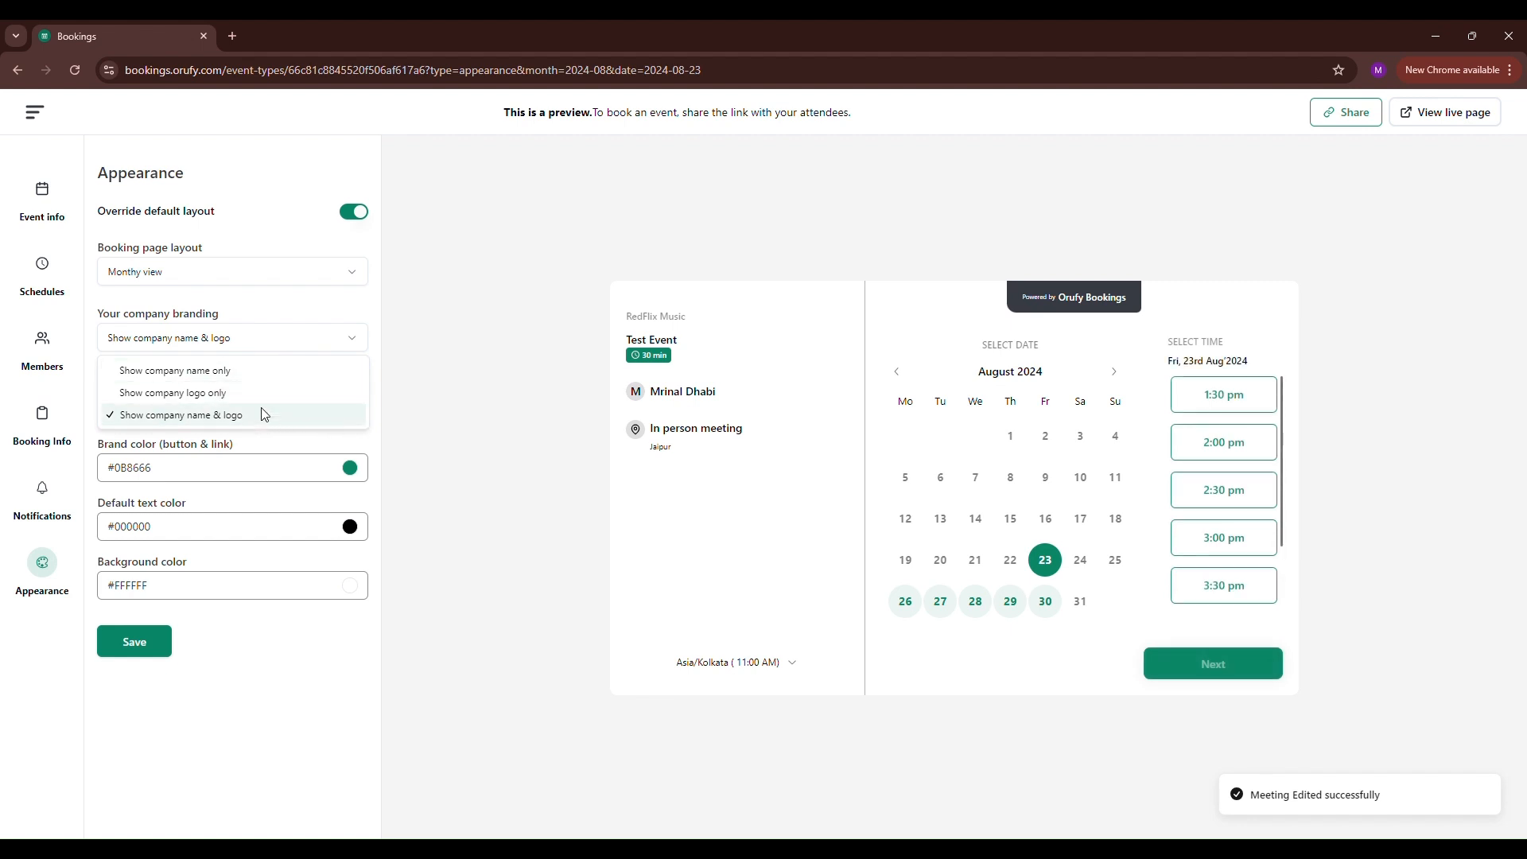
left_click(255, 393)
left_click(155, 641)
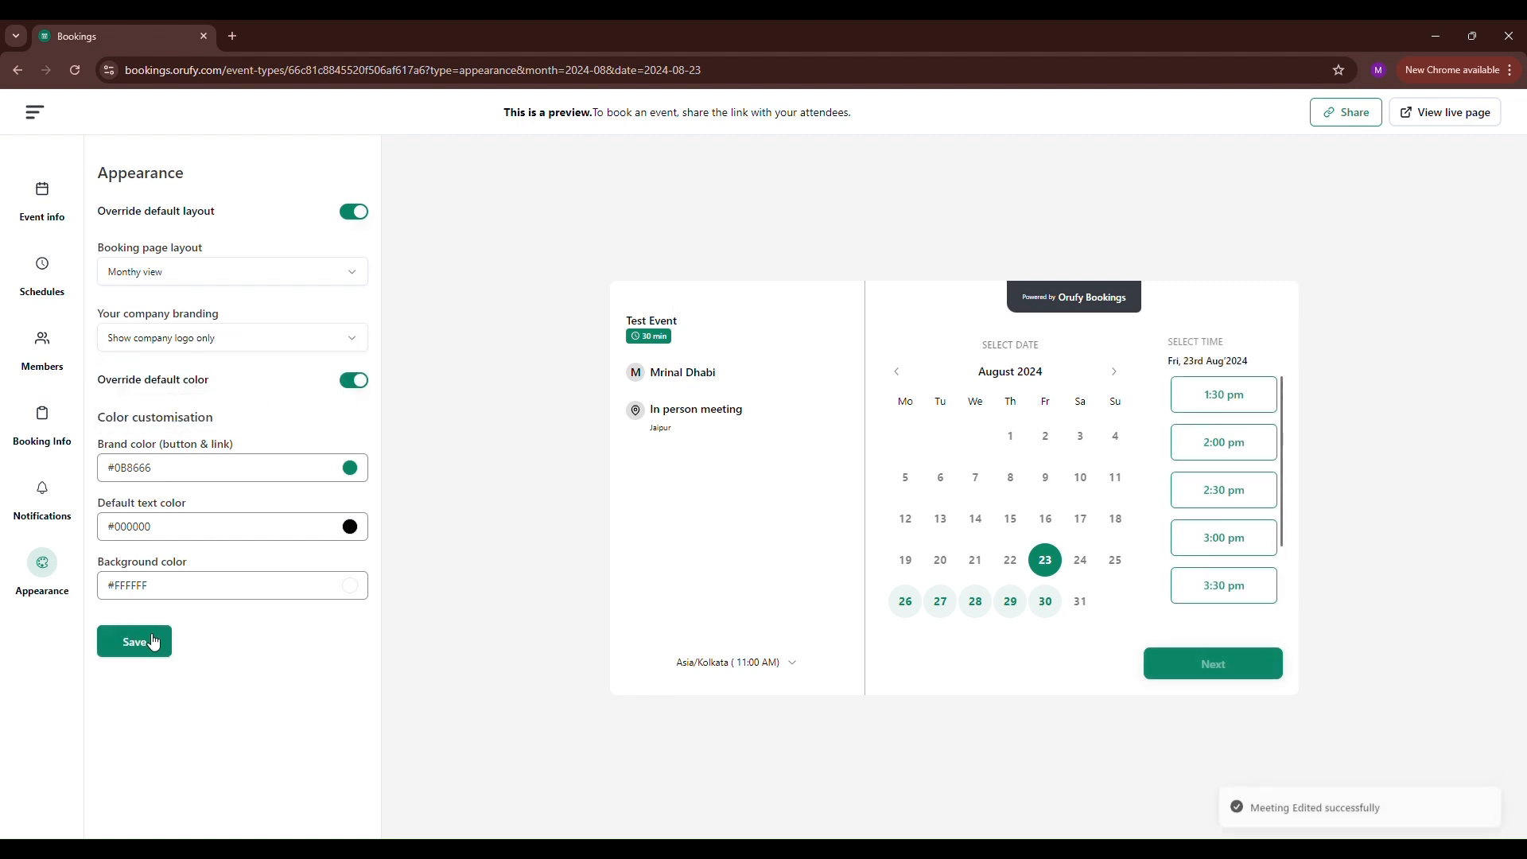
Step: Try the company branding as Show company name only, save it, and switch to Show company name & logo
left_click(163, 340)
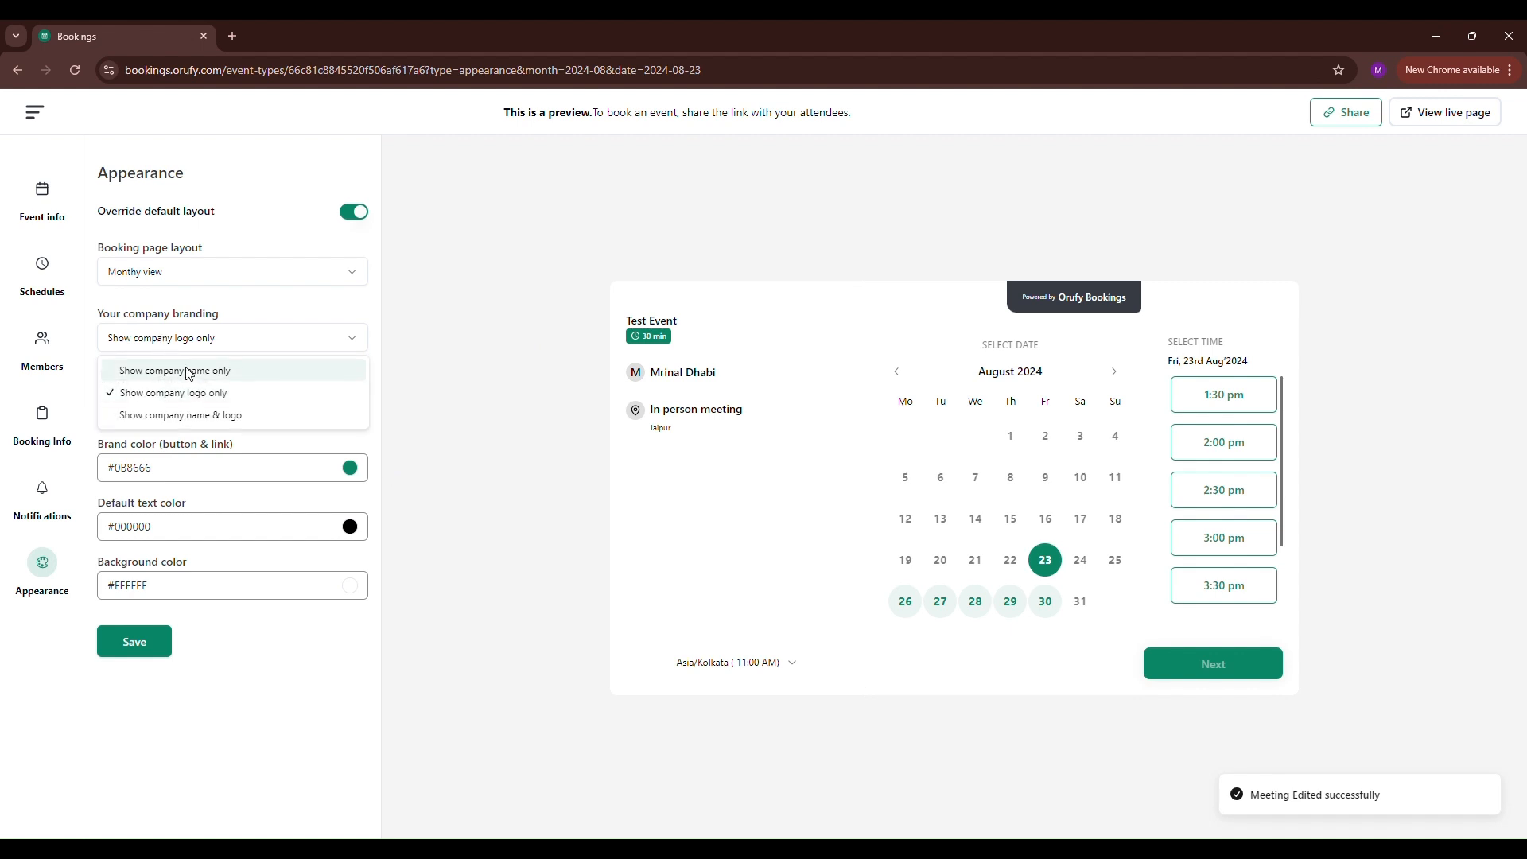
left_click(135, 646)
left_click(276, 338)
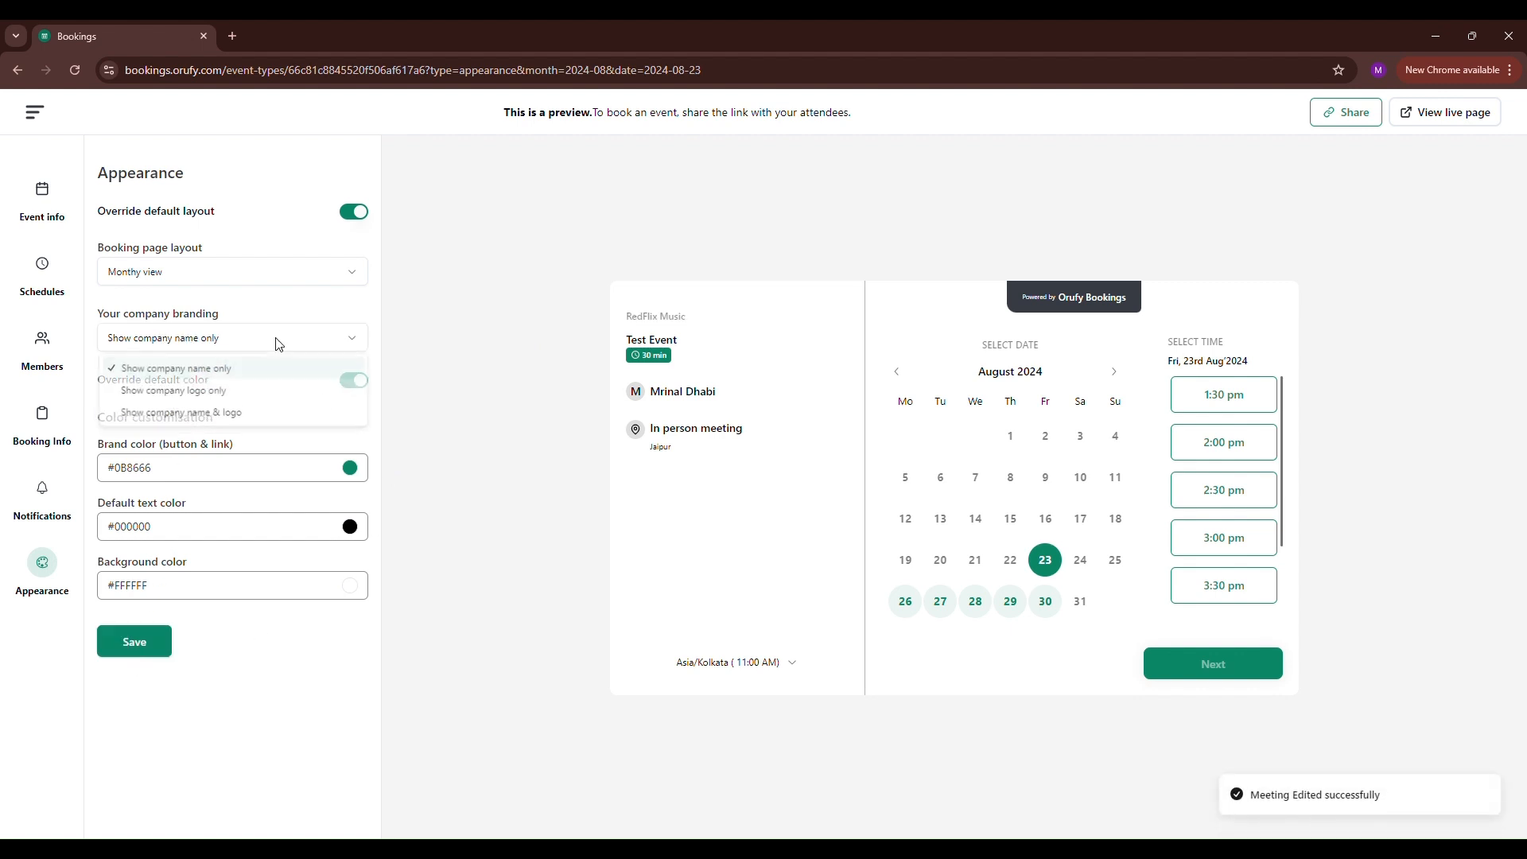
left_click(249, 424)
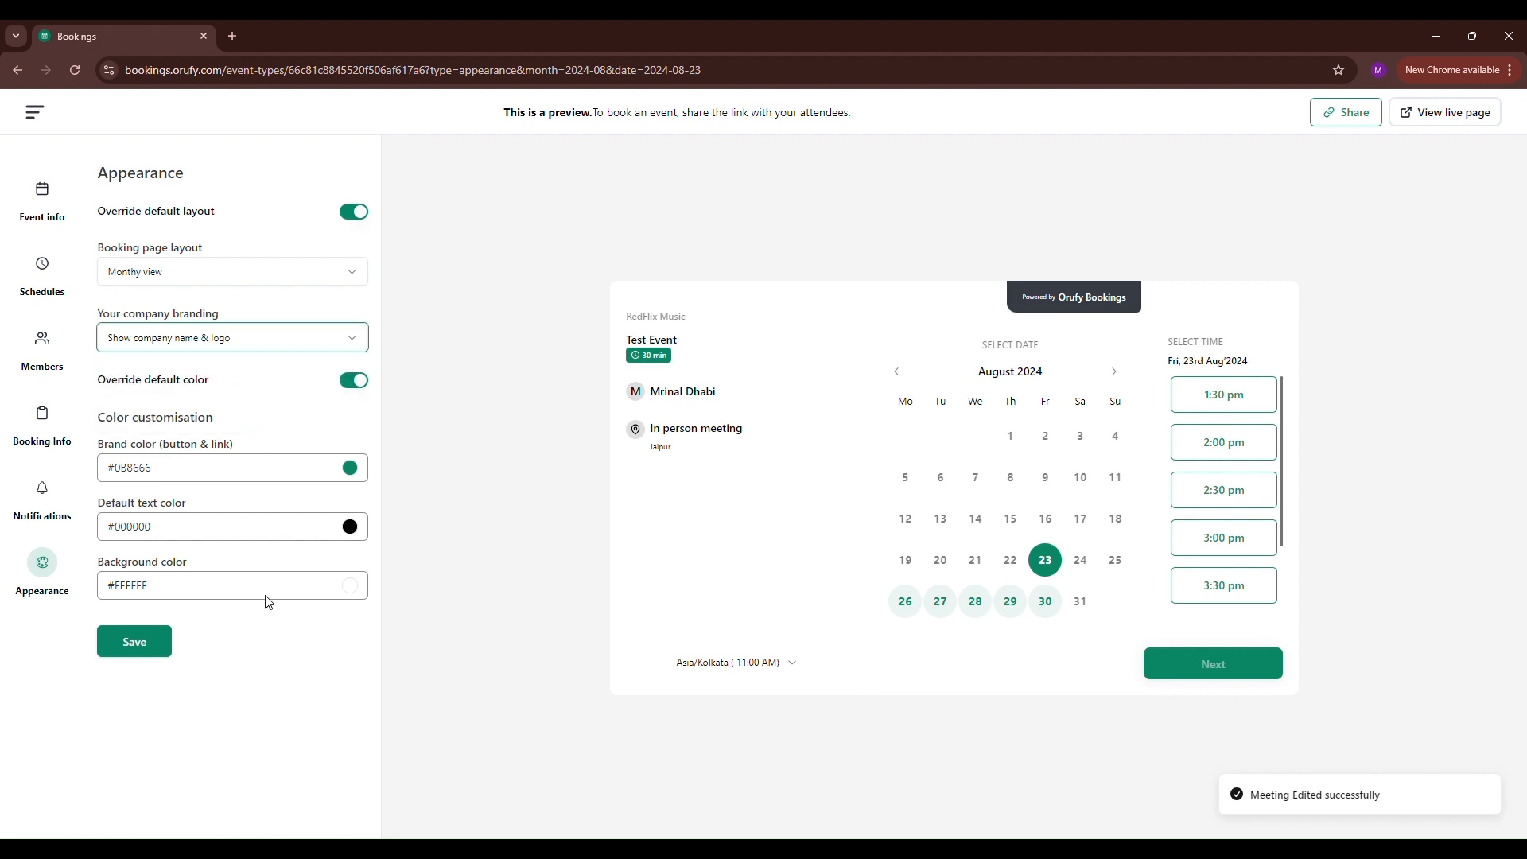
Step: Set the company branding to Show company logo only and save the appearance settings
left_click(221, 338)
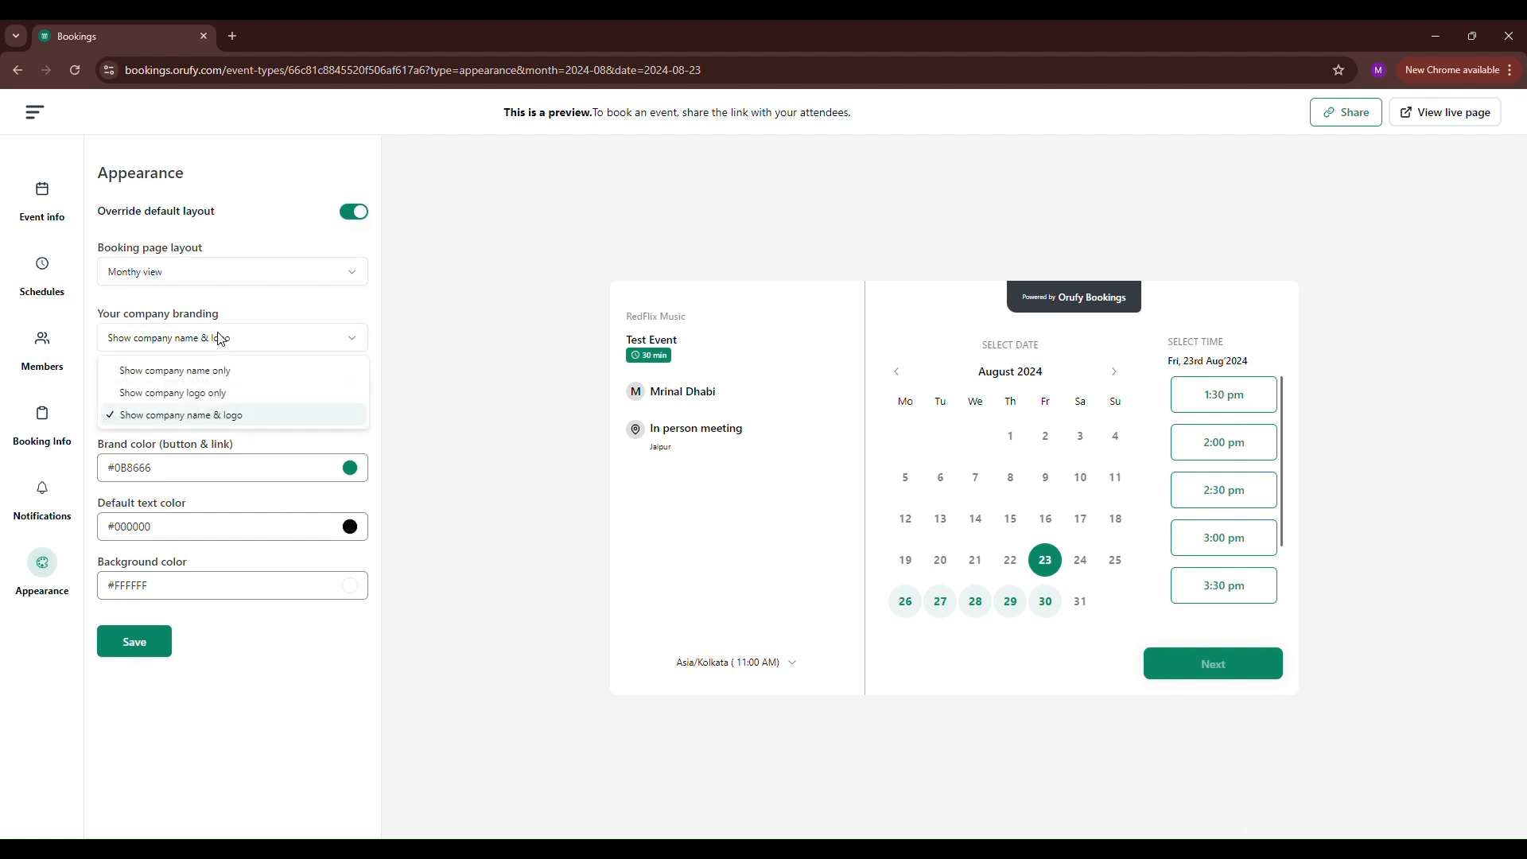
left_click(205, 393)
left_click(132, 640)
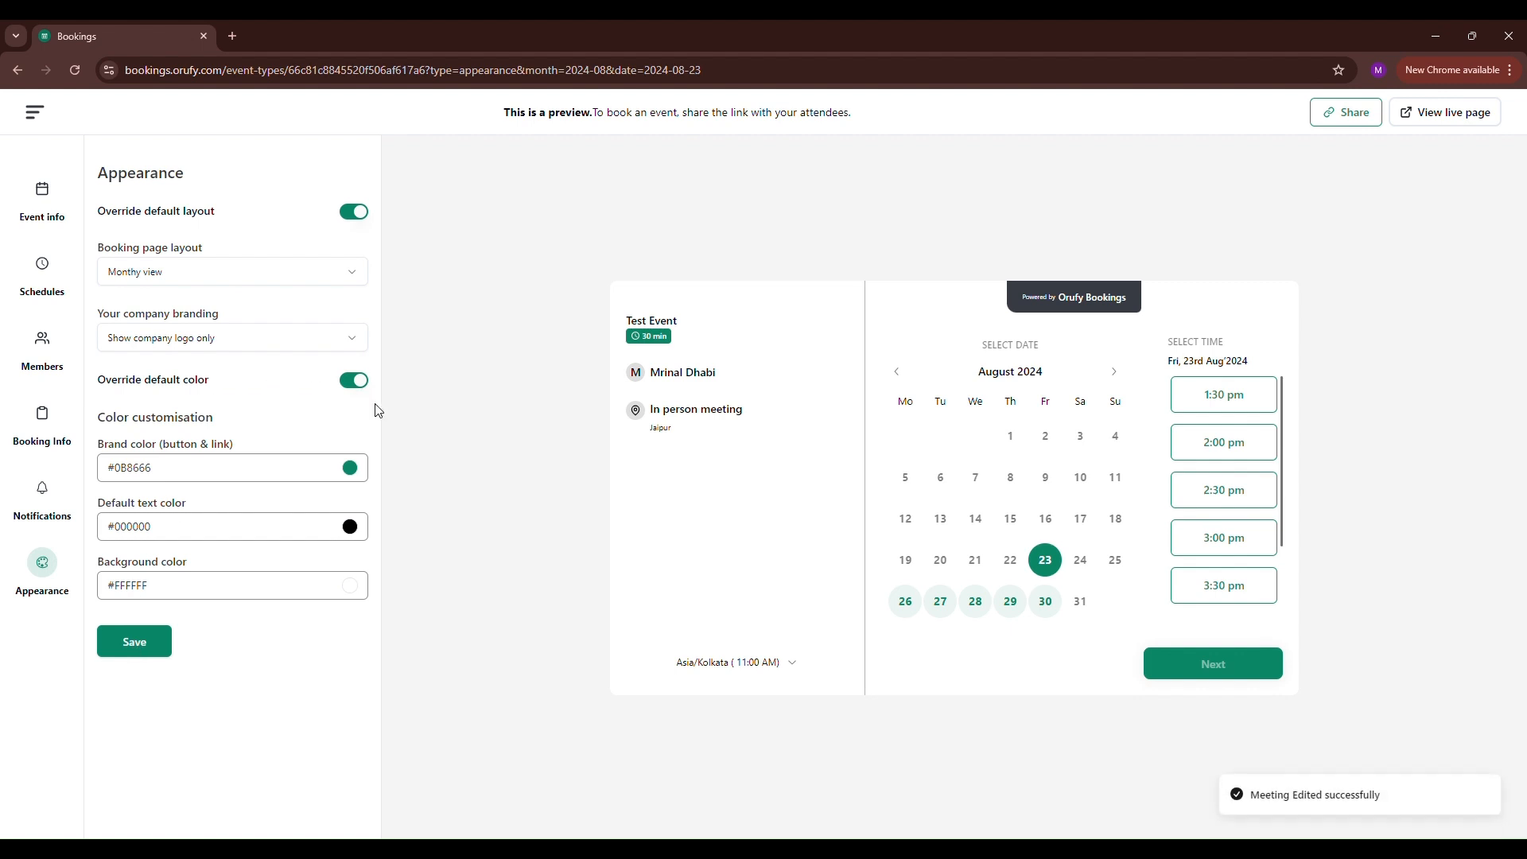
Step: Set the booking page's brand color for buttons and links to blue #3C71DD
left_click(351, 469)
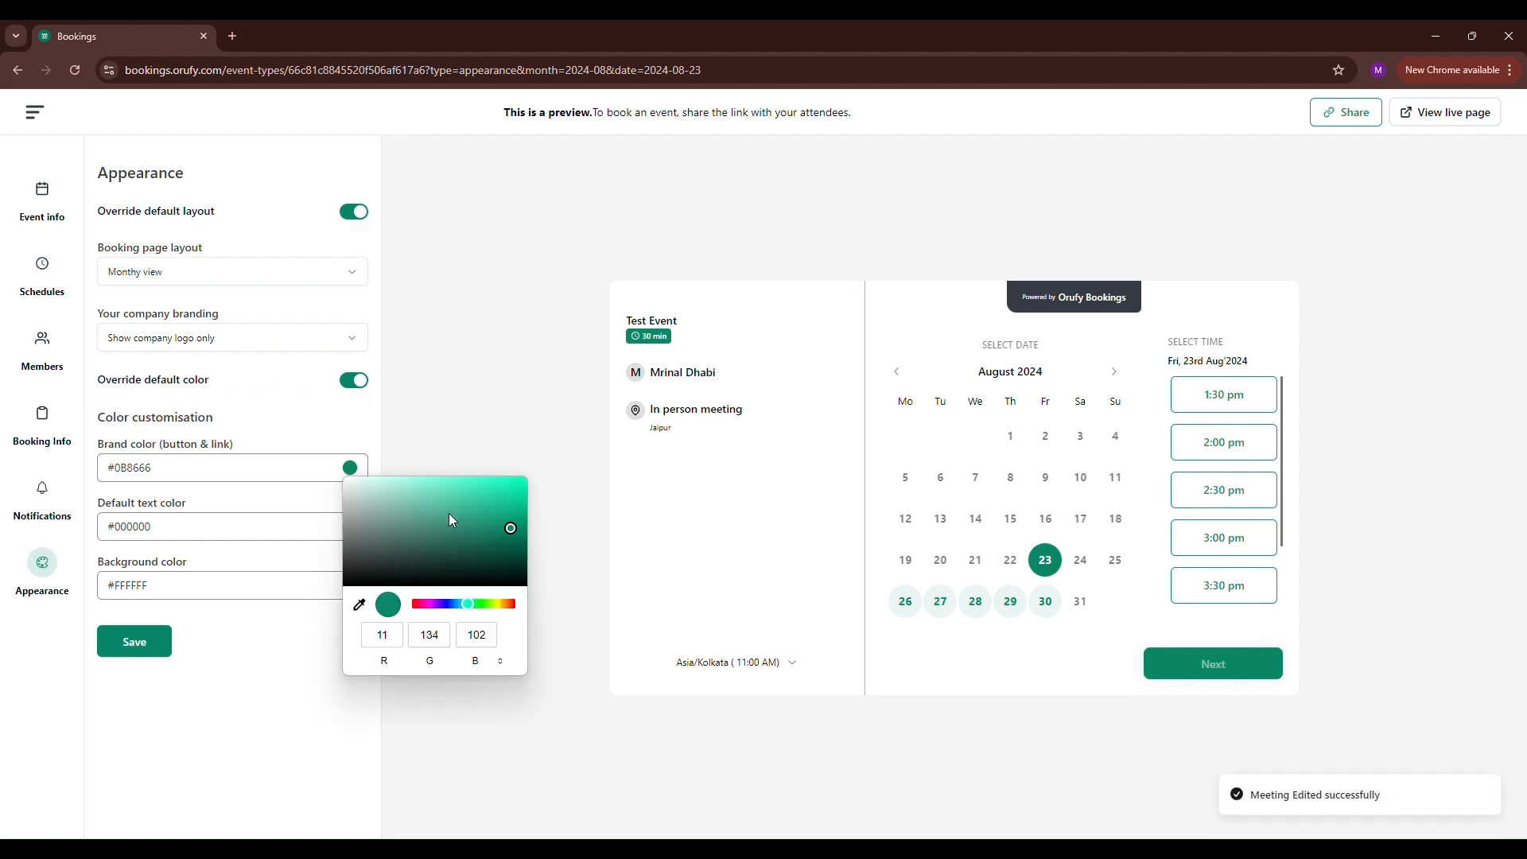
left_click(453, 605)
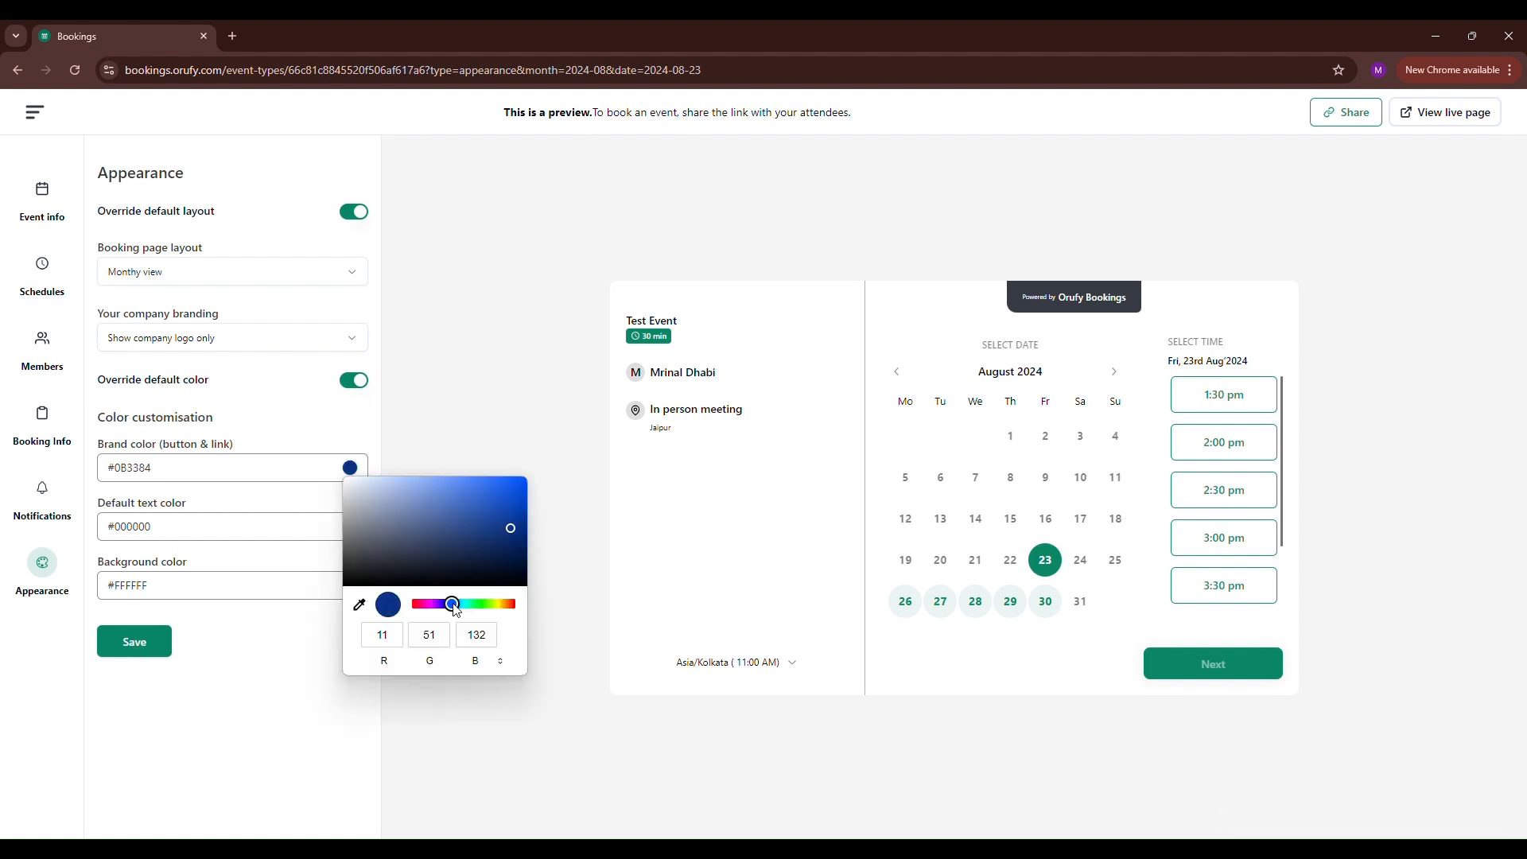
left_click(474, 491)
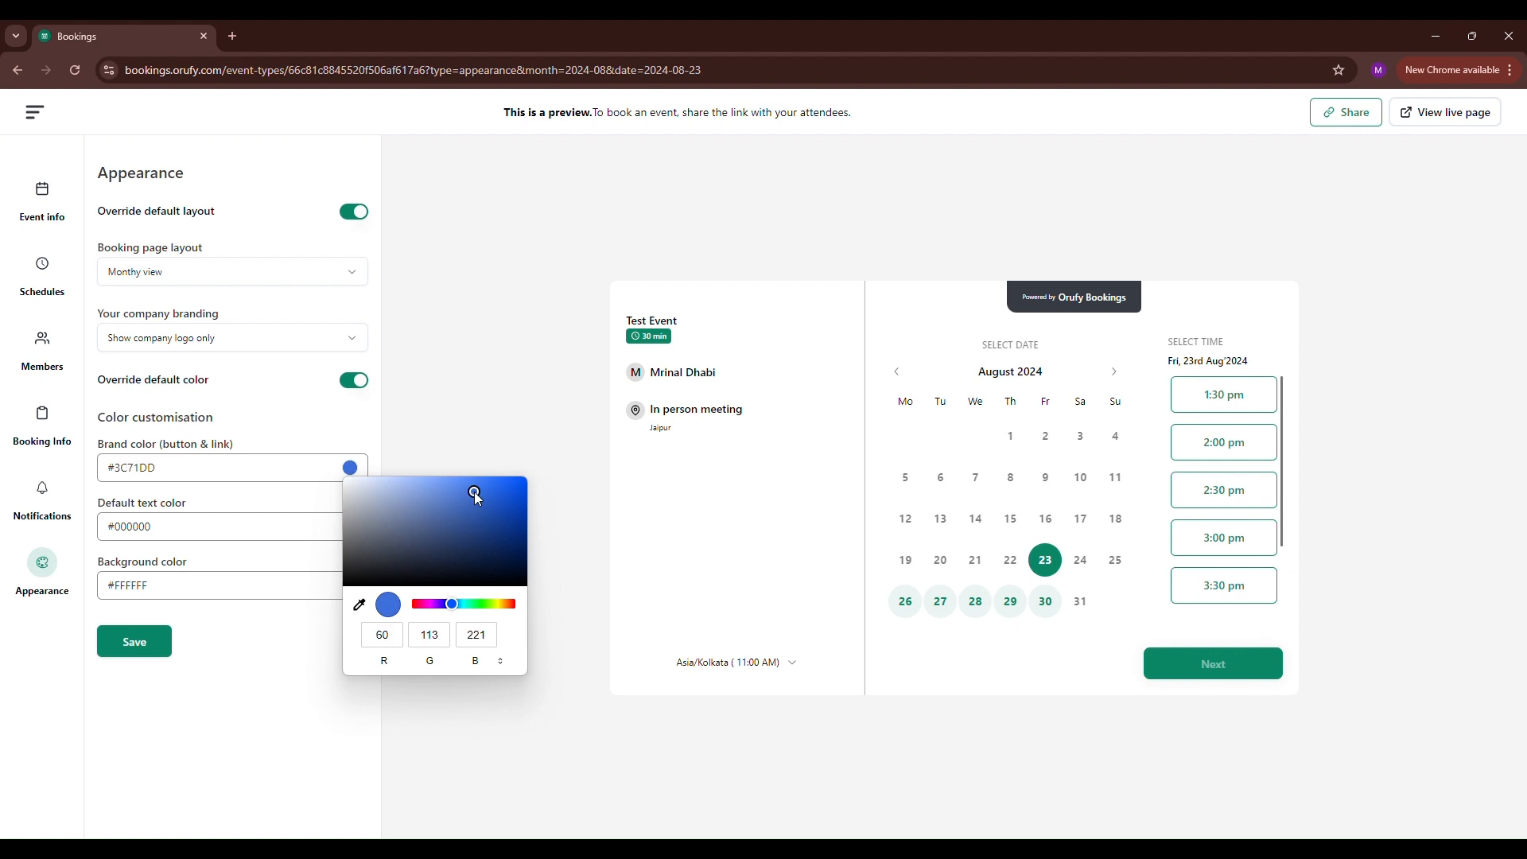
Step: Try white #FFFFFF as the default text color and save the appearance settings to preview it
left_click(328, 525)
left_click(350, 527)
left_click(347, 539)
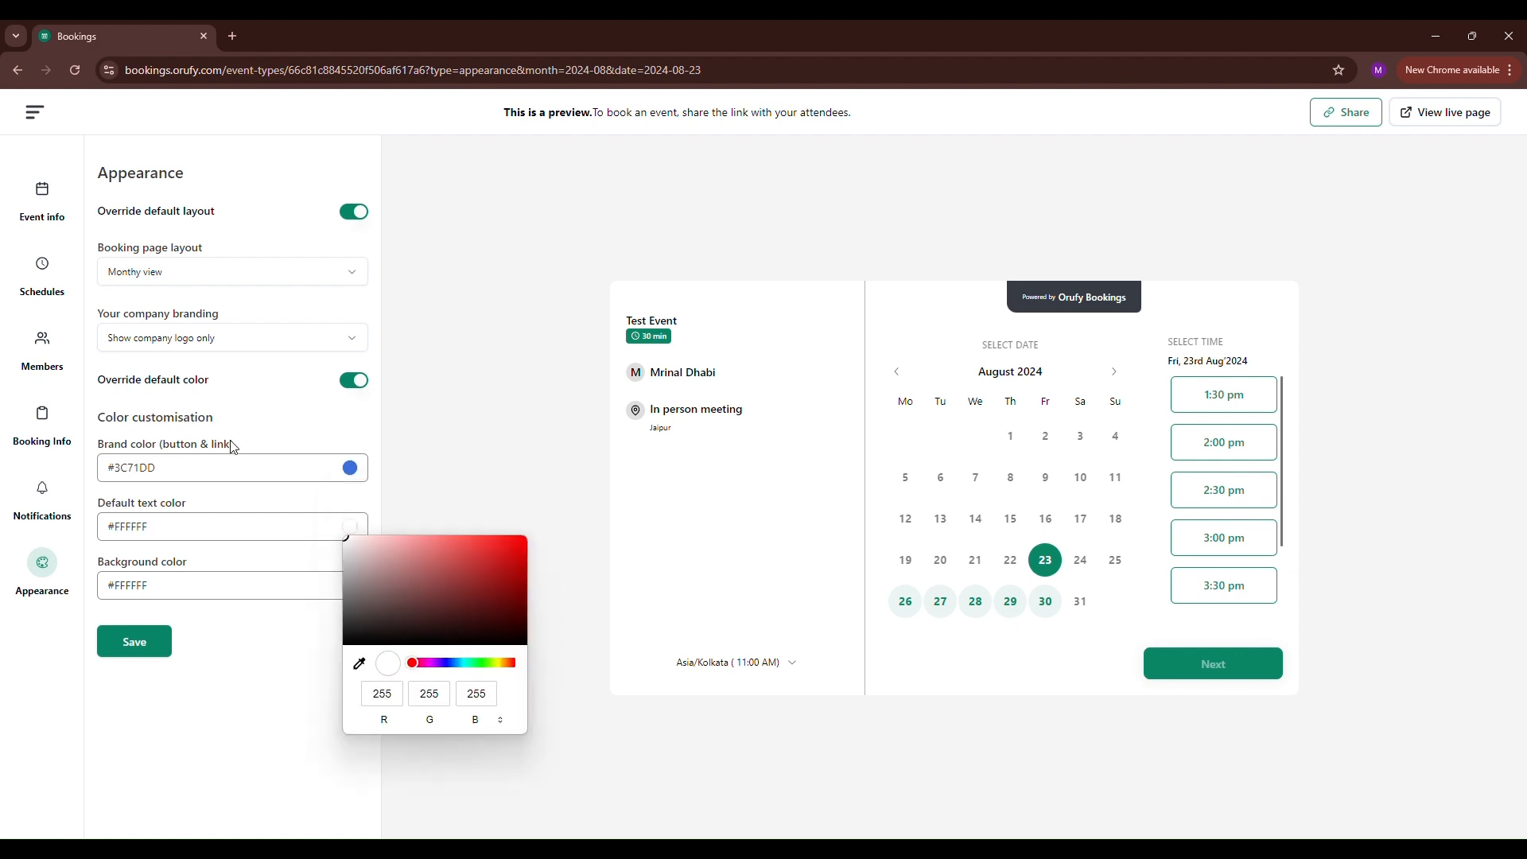
left_click(136, 644)
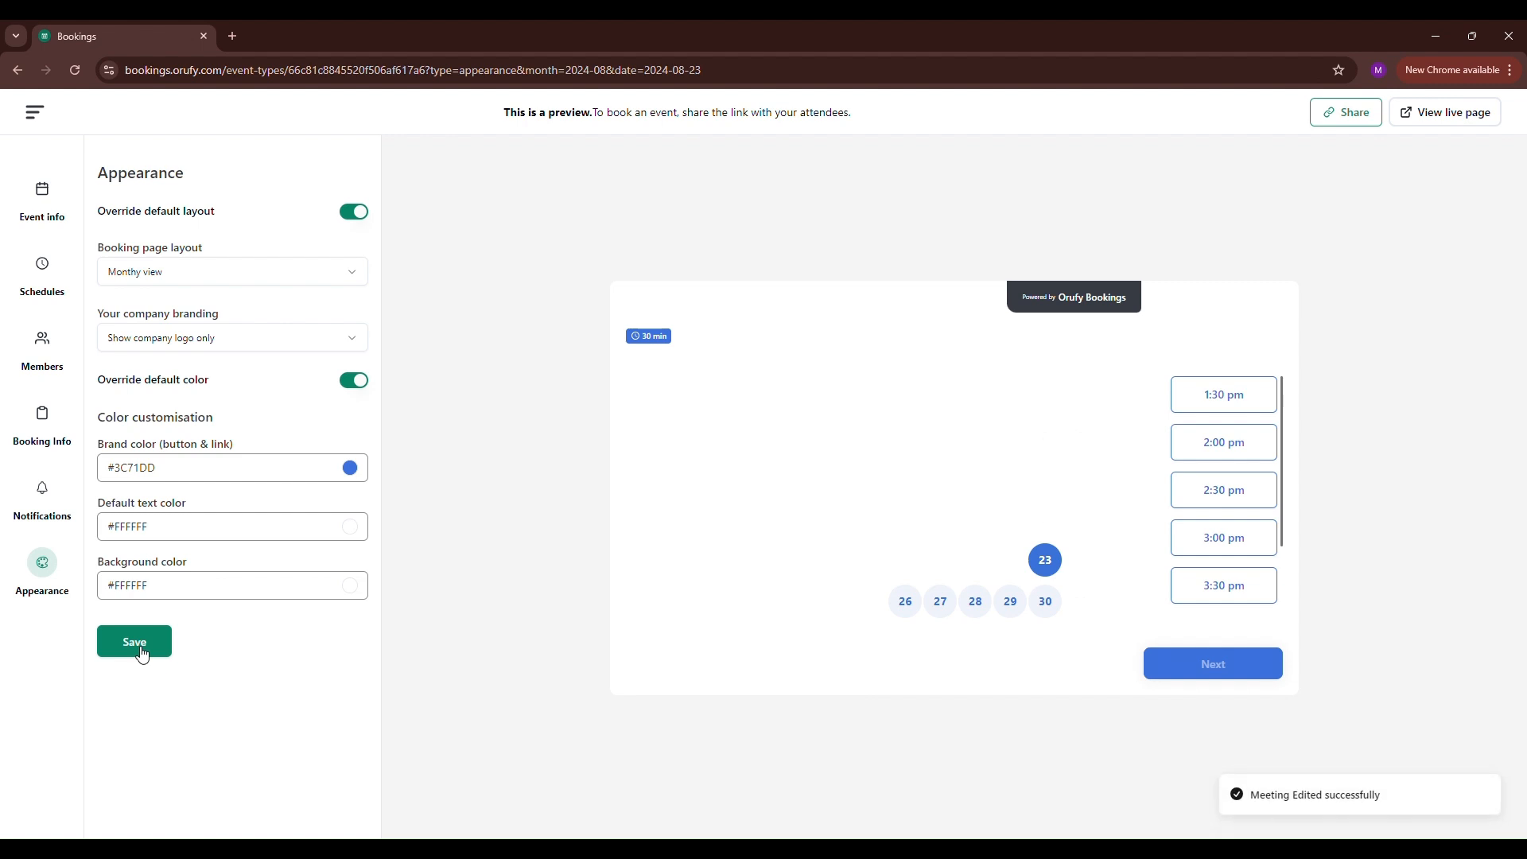
Step: Set the default text color to black #000000
left_click(357, 529)
left_click_drag(399, 579, 677, 780)
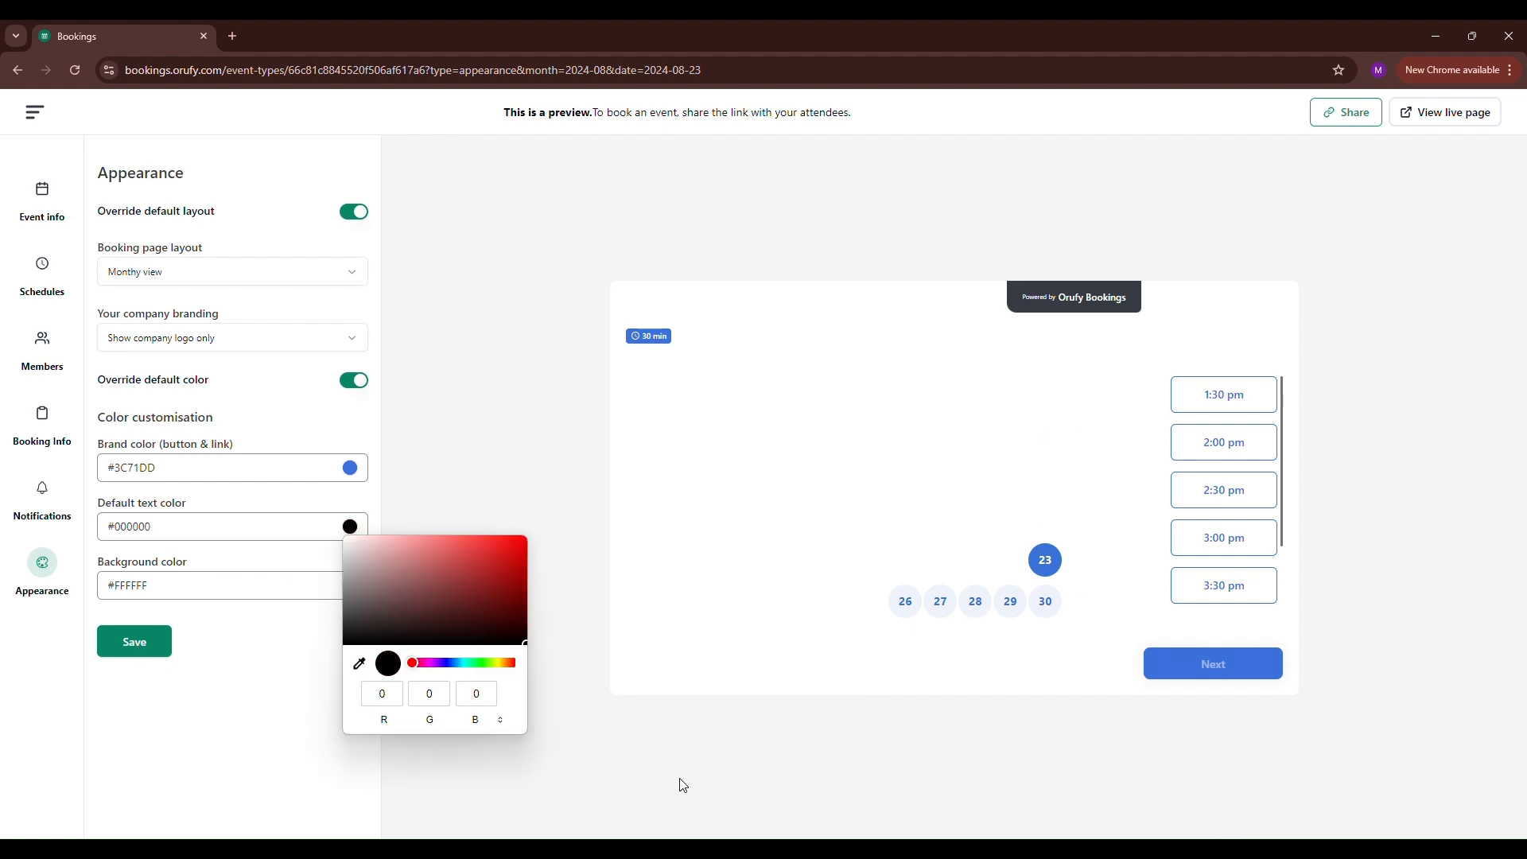
left_click(296, 661)
Step: Set the booking page's background color to red #DF5858 and save the appearance settings
left_click(350, 587)
left_click_drag(423, 609, 455, 609)
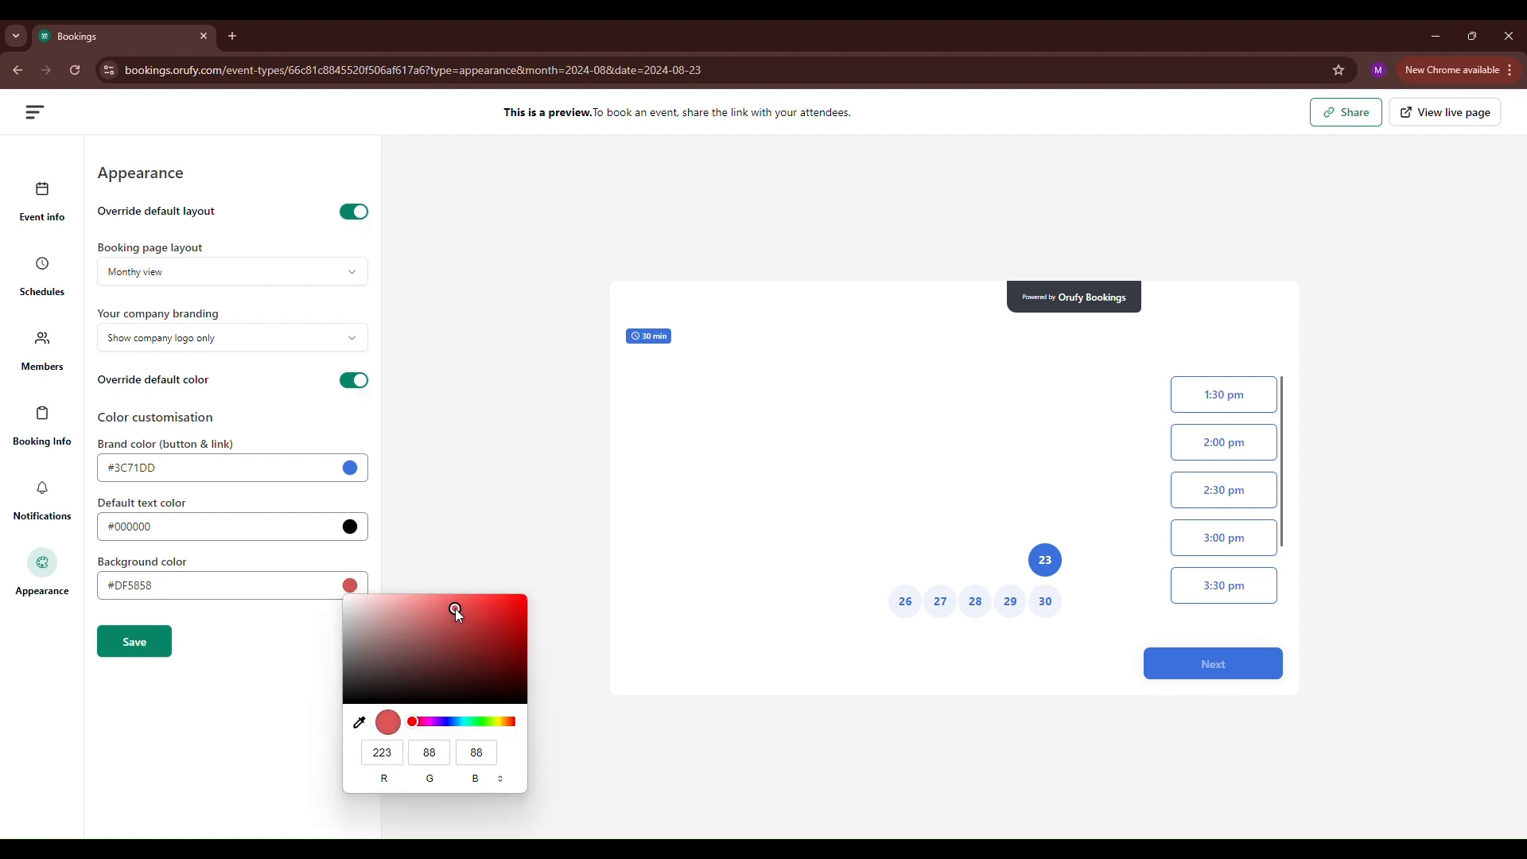
left_click(143, 649)
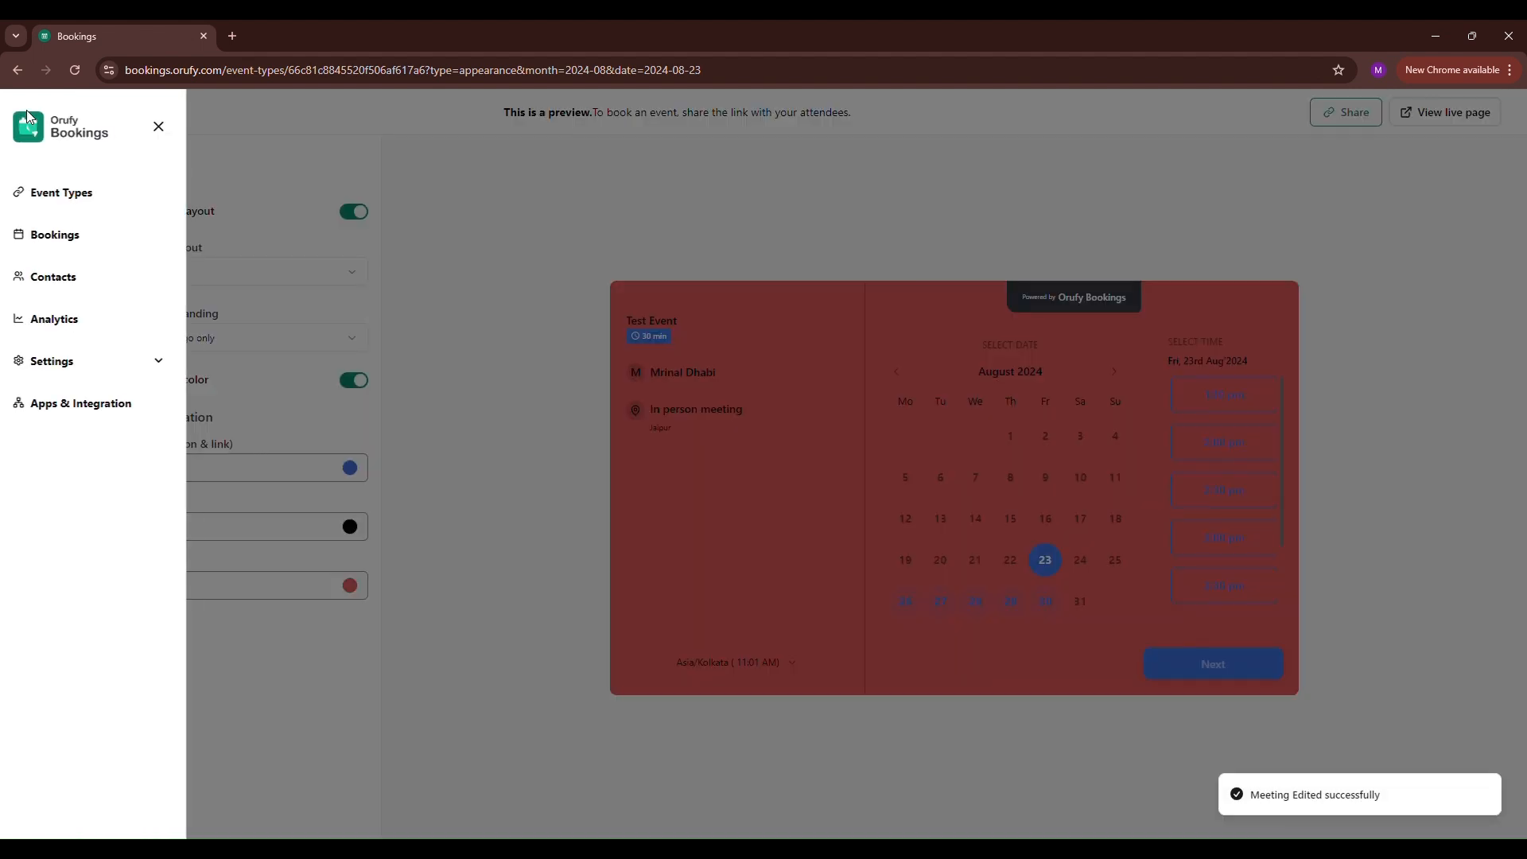
Step: Go to the Event Types list and copy the sharing link of Test Event
left_click(31, 114)
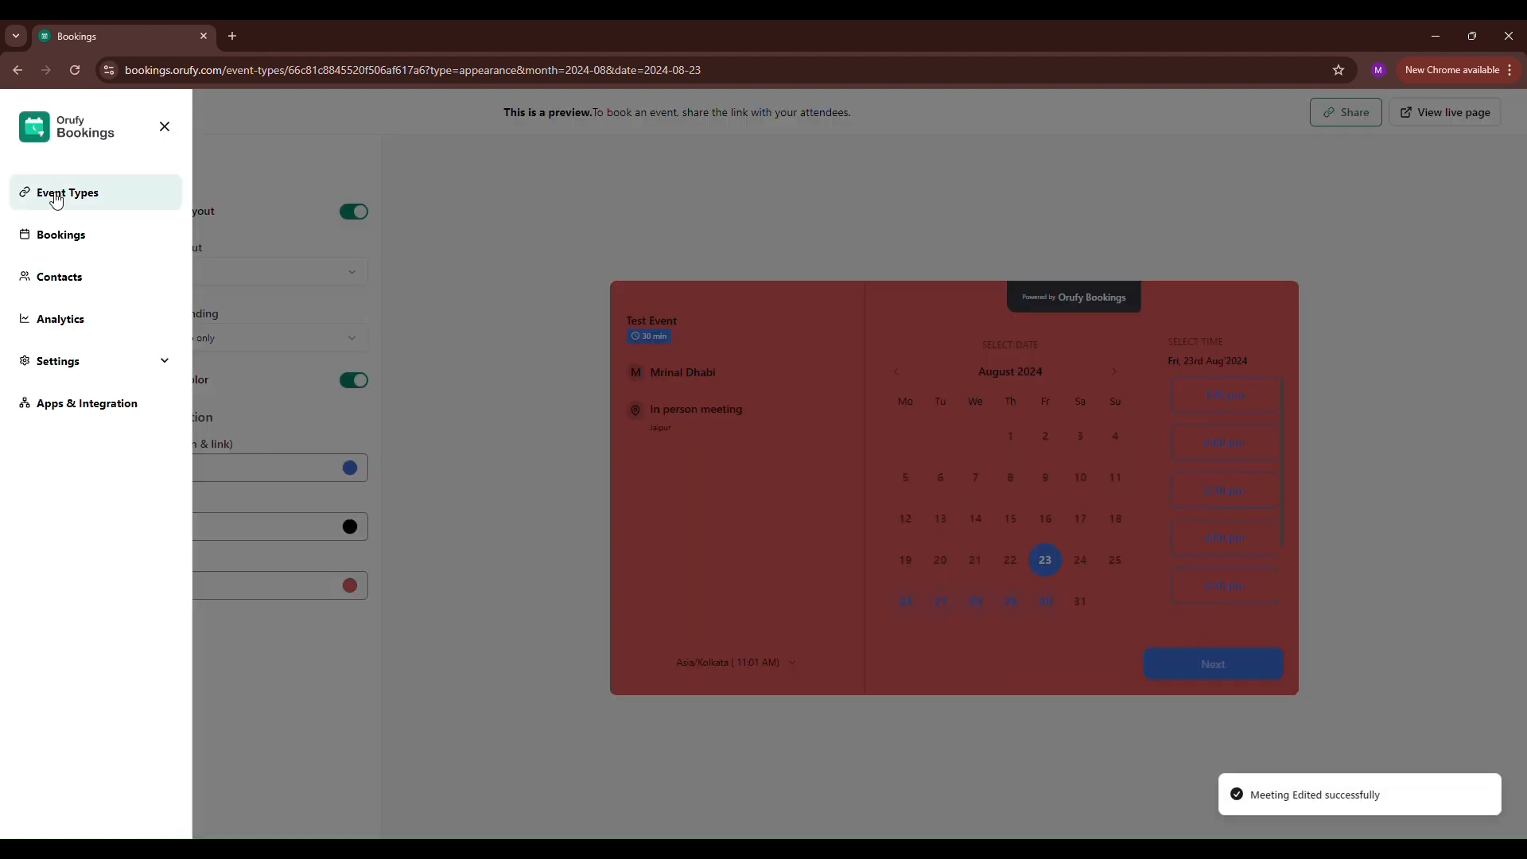
left_click(56, 205)
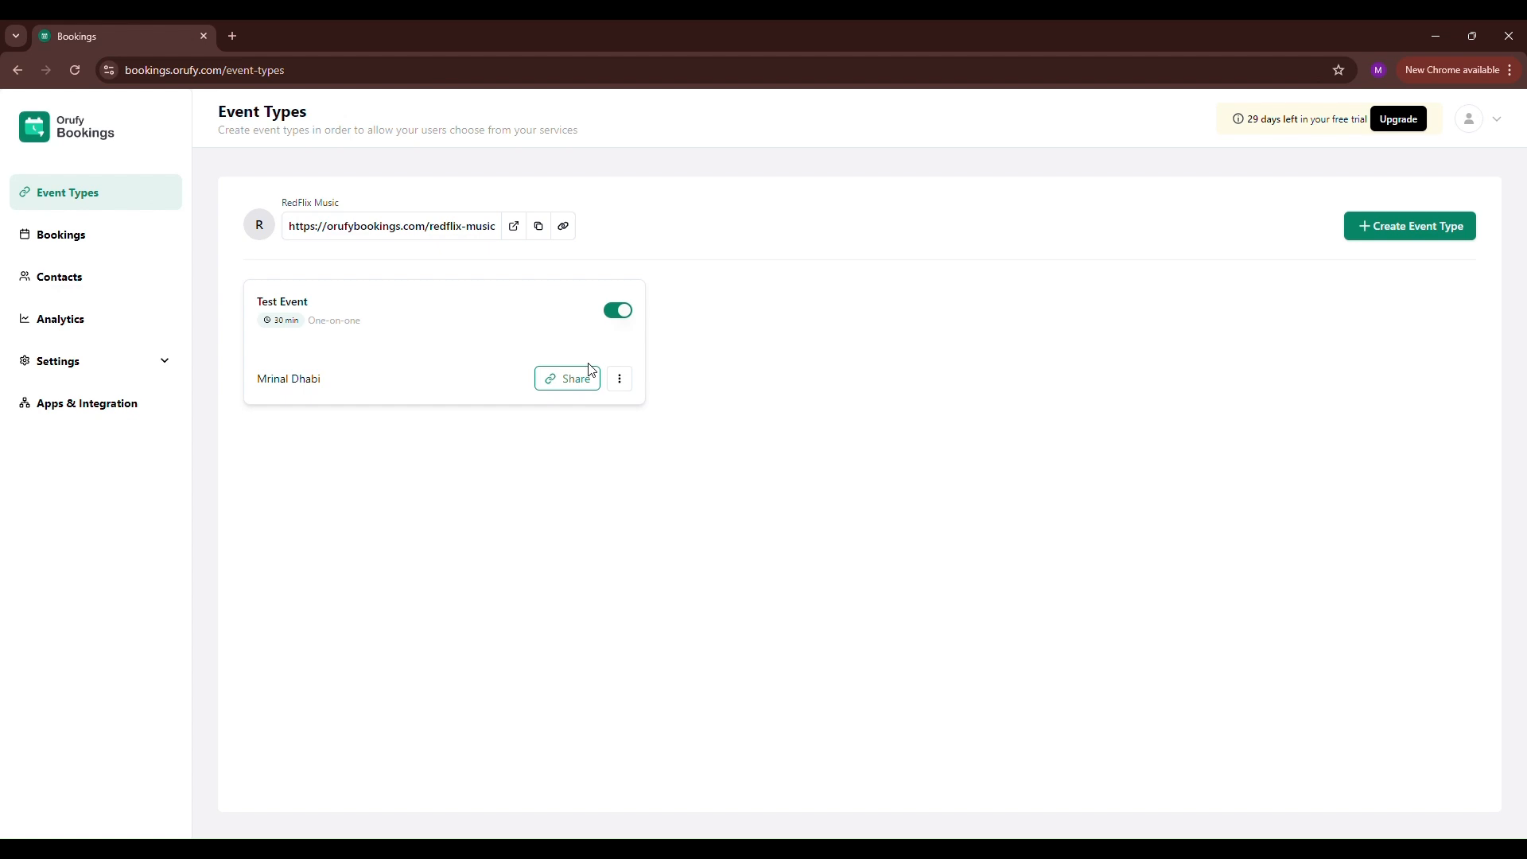
left_click(559, 389)
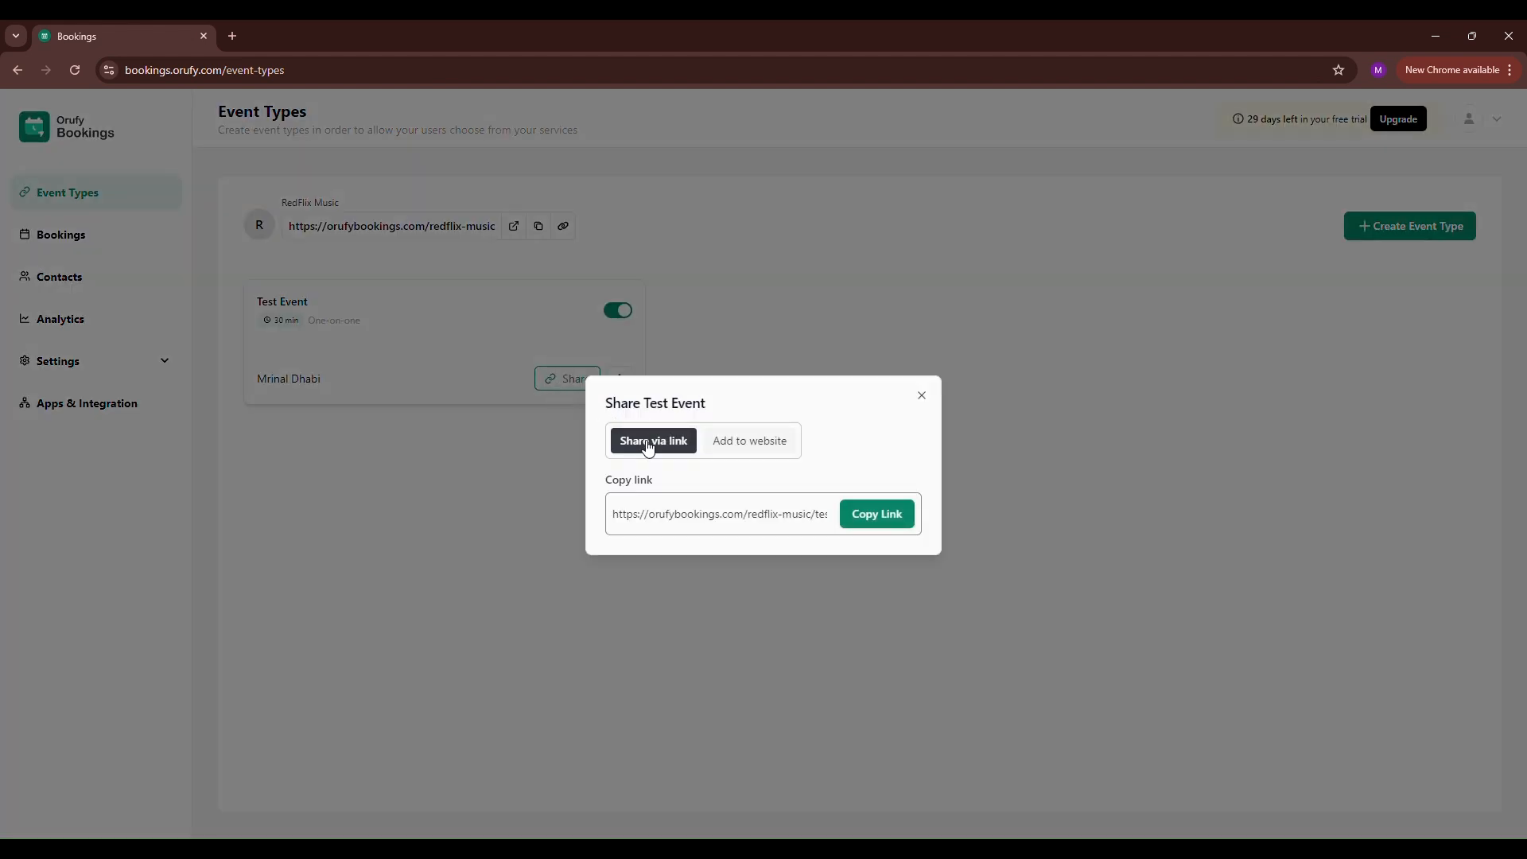
left_click(877, 514)
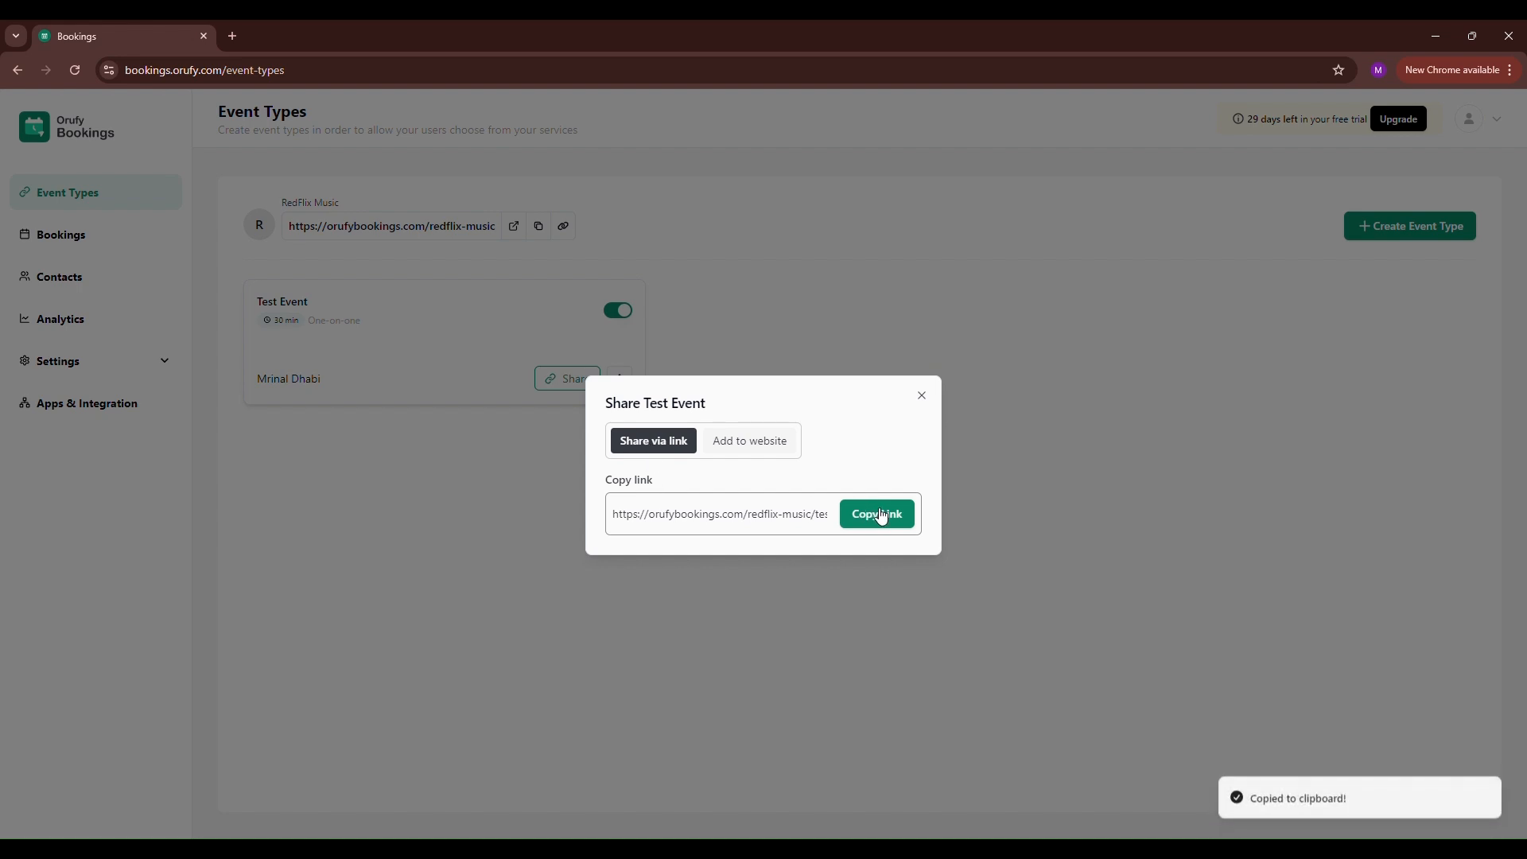
Step: Review Test Event's share link and its Add to website embedding options, and close the sharing dialog
triple_click(691, 518)
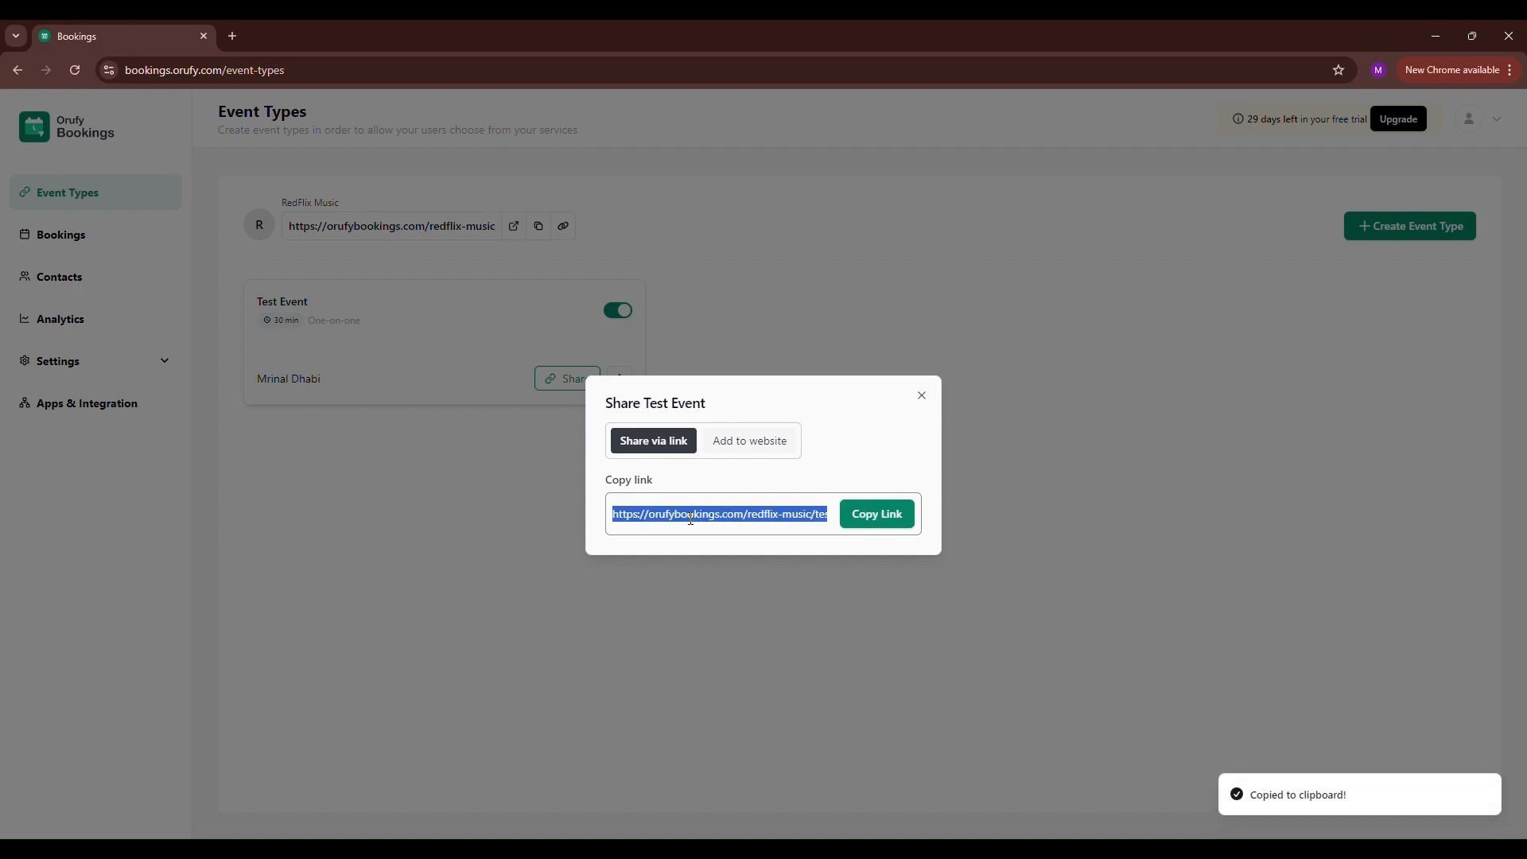
left_click(845, 492)
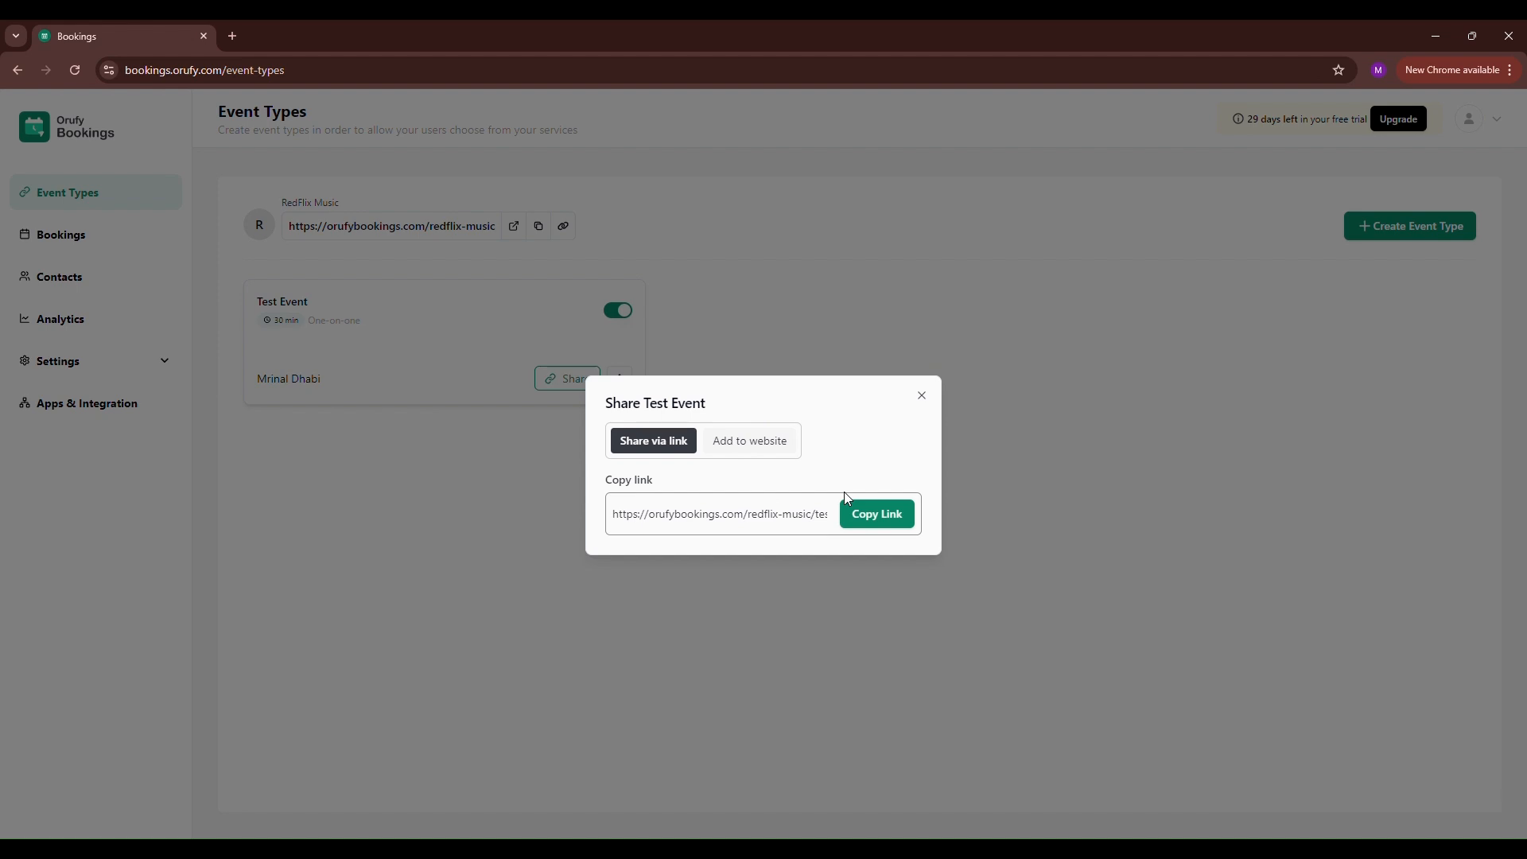
left_click(752, 444)
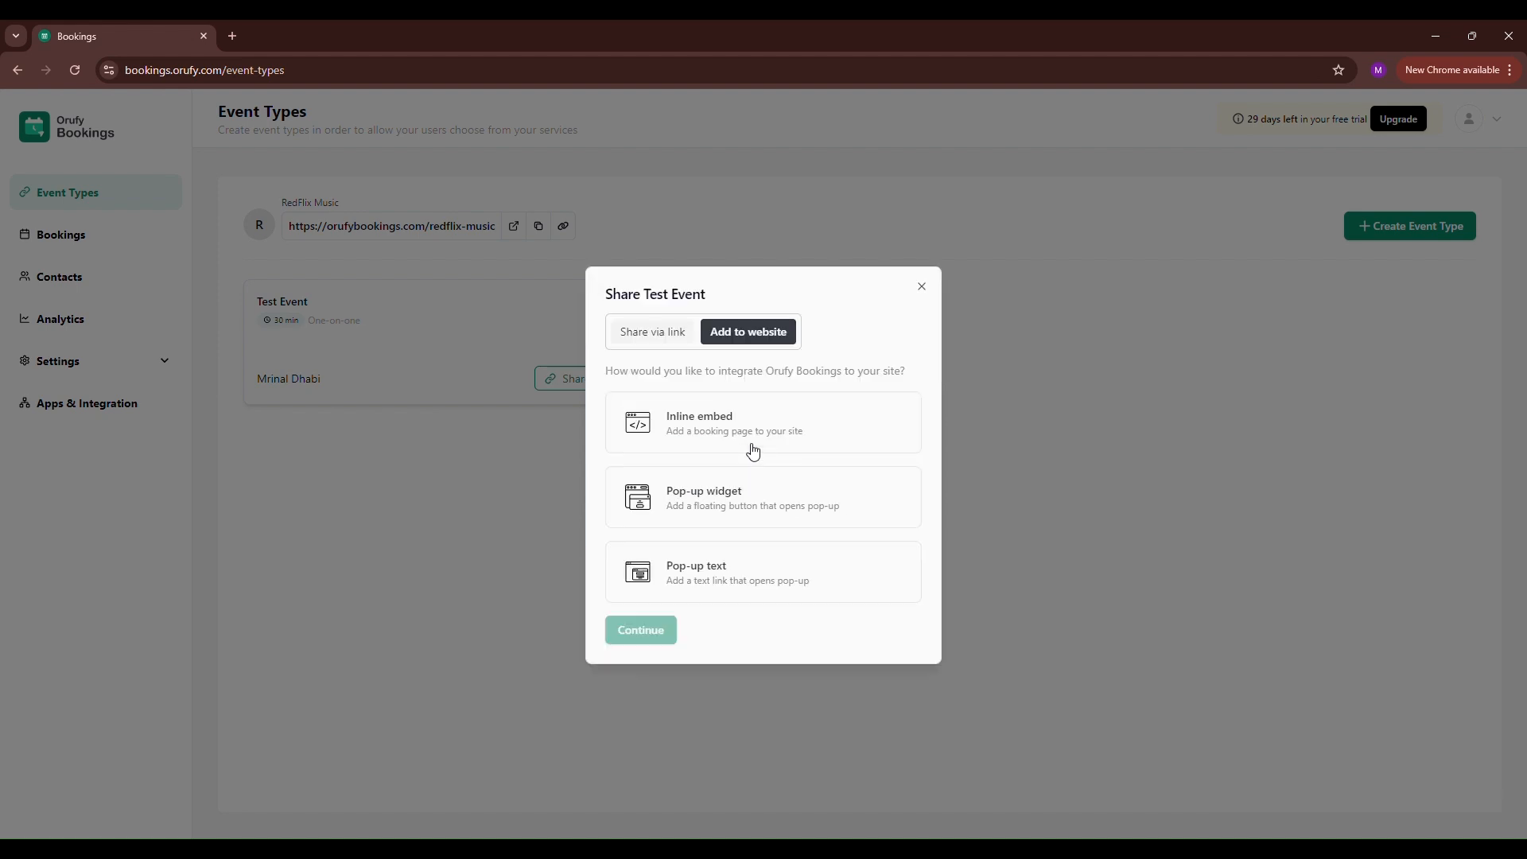
left_click(921, 289)
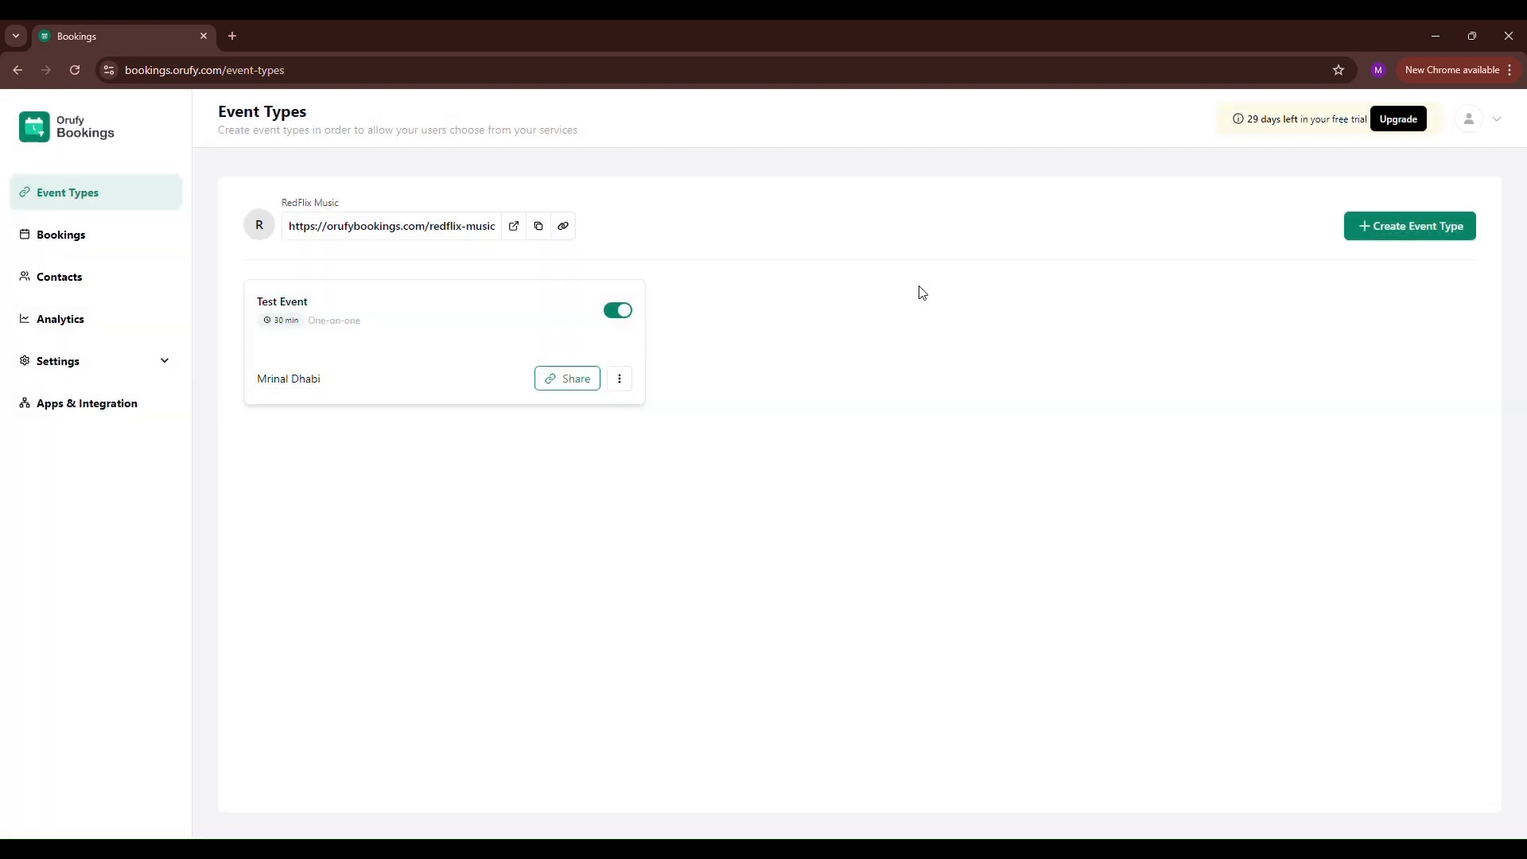